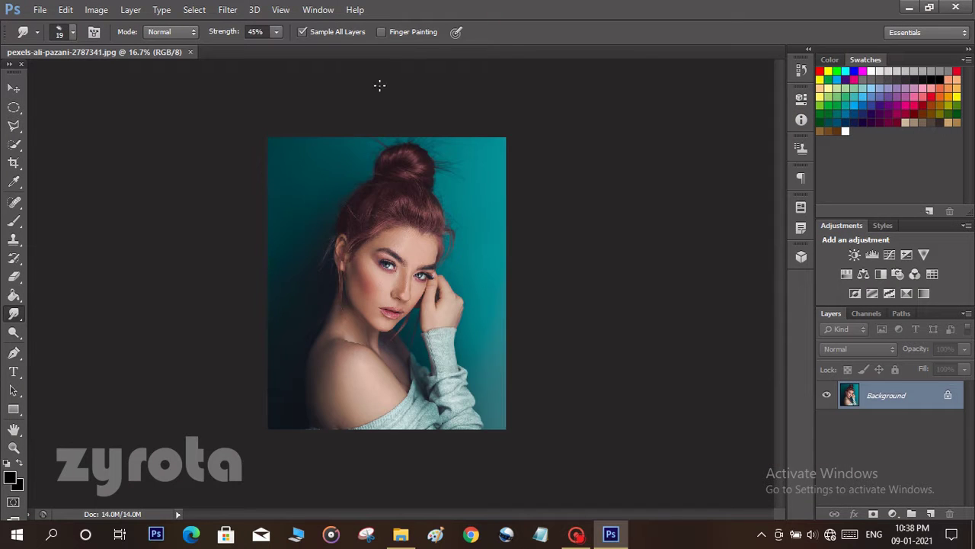
- Start a Pen tool path at the photo's lower edge beside the bare shoulder and trace up the shoulder's outer outline
{"action": "left_click", "coordinate": [14, 89]}
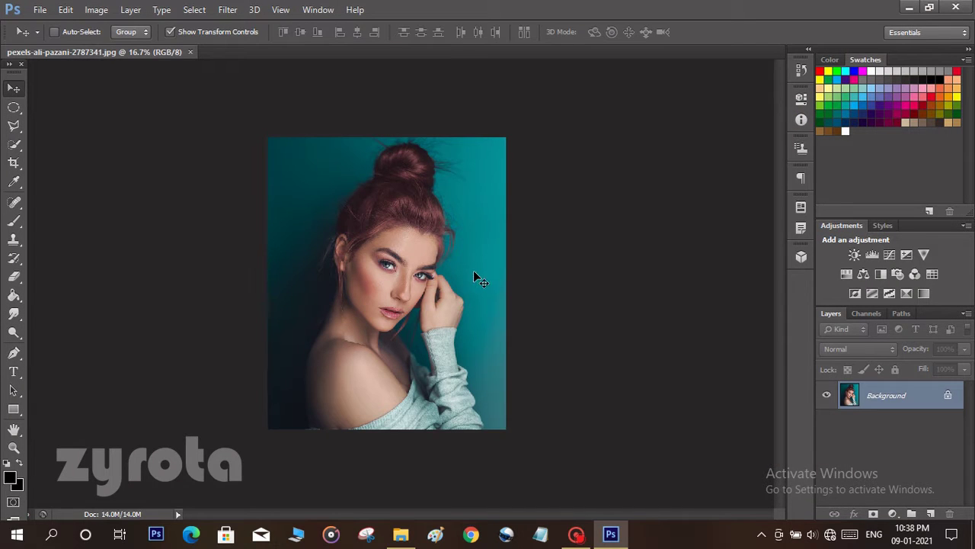
{"action": "scroll", "coordinate": [396, 269], "scroll_direction": "up", "scroll_amount": 5}
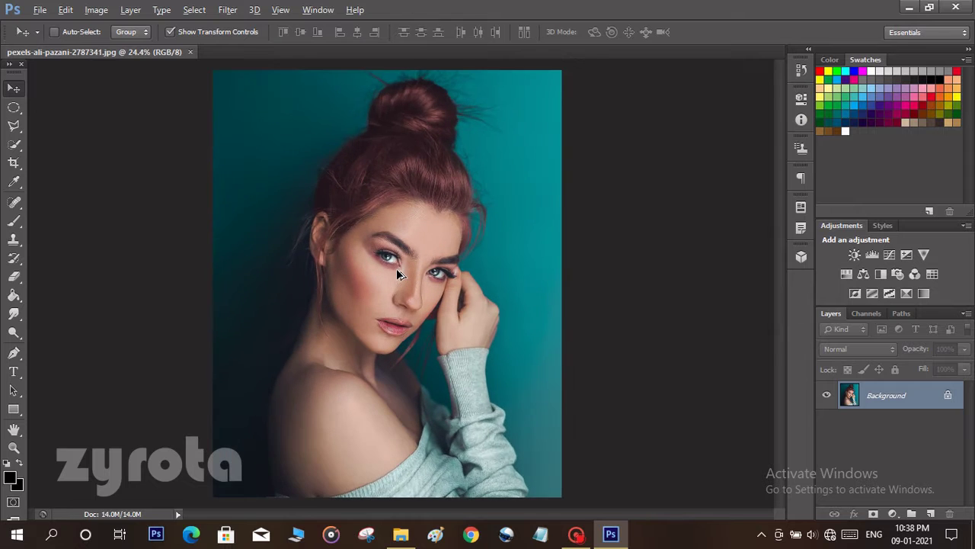
{"action": "scroll", "coordinate": [418, 329], "scroll_direction": "down", "scroll_amount": 2}
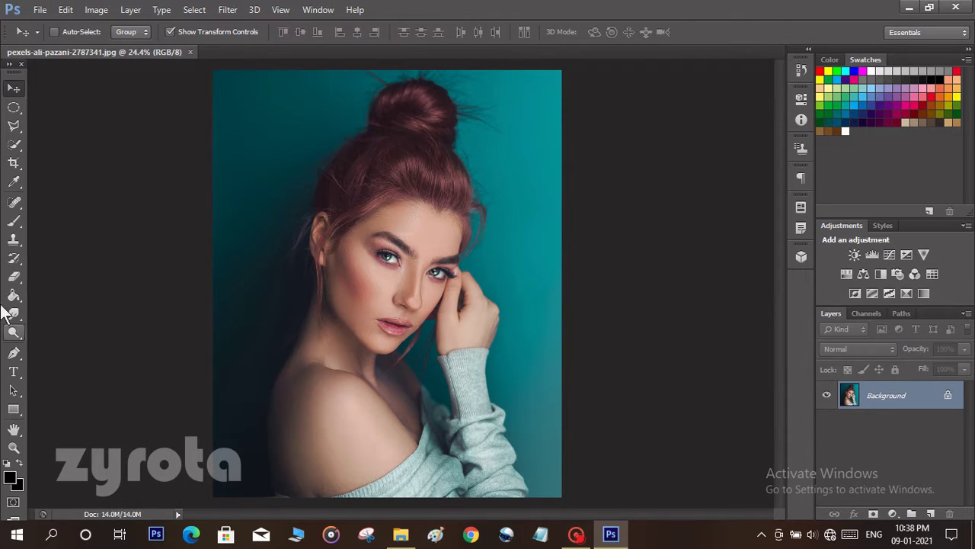
{"action": "left_click", "coordinate": [14, 353]}
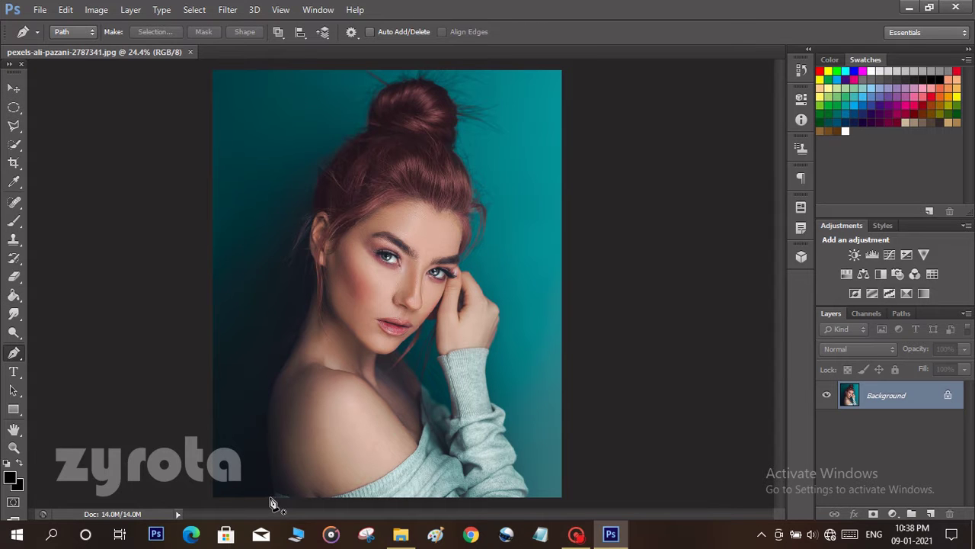
{"action": "scroll", "coordinate": [273, 503], "scroll_direction": "up", "scroll_amount": 8}
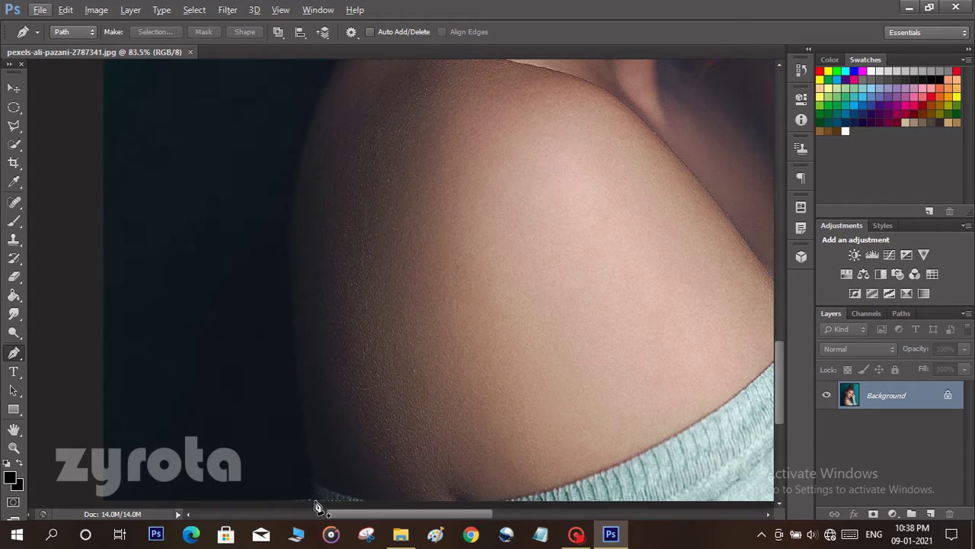
{"action": "left_click", "coordinate": [315, 501]}
{"action": "left_click_drag", "start_coordinate": [294, 277], "coordinate": [288, 316]}
{"action": "key", "text": "space"}
{"action": "left_click_drag", "start_coordinate": [319, 206], "coordinate": [346, 165]}
{"action": "key", "text": "space"}
- Continue the path up the back of the neck and around the woman's ear
{"action": "left_click_drag", "start_coordinate": [372, 179], "coordinate": [364, 368]}
{"action": "left_click_drag", "start_coordinate": [386, 234], "coordinate": [402, 179]}
{"action": "key", "text": "space"}
{"action": "left_click_drag", "start_coordinate": [423, 132], "coordinate": [393, 241]}
{"action": "left_click", "coordinate": [395, 225]}
{"action": "key", "text": "space"}
{"action": "left_click_drag", "start_coordinate": [379, 197], "coordinate": [364, 311]}
{"action": "left_click_drag", "start_coordinate": [355, 285], "coordinate": [353, 258]}
{"action": "key", "text": "space"}
- Trace the path along the back of the hair and up the left side of the bun
{"action": "left_click_drag", "start_coordinate": [355, 250], "coordinate": [337, 361]}
{"action": "left_click", "coordinate": [353, 211]}
{"action": "left_click_drag", "start_coordinate": [384, 143], "coordinate": [401, 120]}
{"action": "key", "text": "space"}
{"action": "left_click_drag", "start_coordinate": [424, 74], "coordinate": [312, 304]}
{"action": "left_click", "coordinate": [378, 263]}
{"action": "left_click_drag", "start_coordinate": [384, 194], "coordinate": [307, 282]}
{"action": "left_click", "coordinate": [329, 256]}
{"action": "left_click_drag", "start_coordinate": [358, 232], "coordinate": [374, 227]}
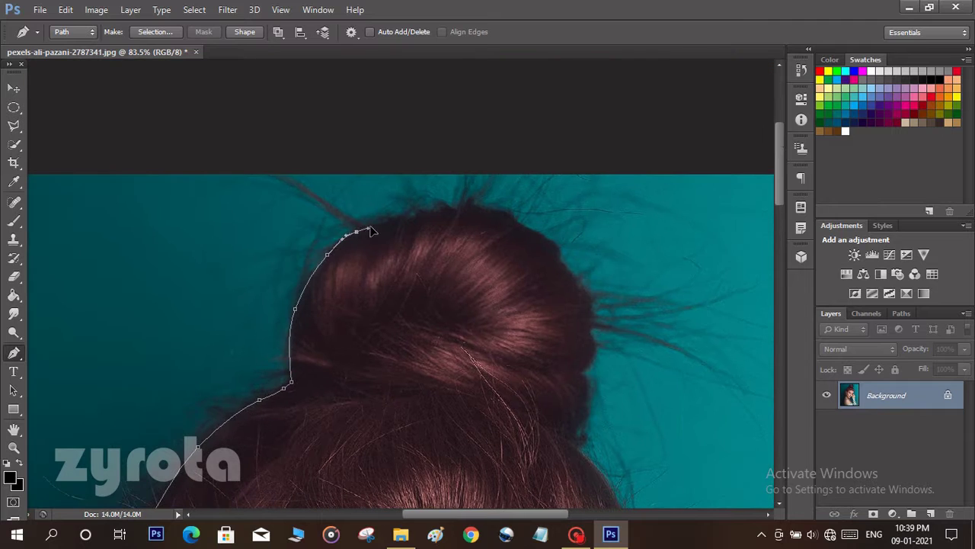
- Carry the path over the top of the bun and down its right side with curved anchor points
{"action": "left_click", "coordinate": [442, 206]}
{"action": "left_click_drag", "start_coordinate": [514, 256], "coordinate": [229, 344]}
{"action": "left_click_drag", "start_coordinate": [221, 303], "coordinate": [248, 317]}
{"action": "left_click", "coordinate": [275, 334]}
{"action": "left_click_drag", "start_coordinate": [300, 360], "coordinate": [295, 310]}
{"action": "left_click_drag", "start_coordinate": [297, 345], "coordinate": [302, 349]}
{"action": "left_click", "coordinate": [285, 374]}
{"action": "left_click", "coordinate": [294, 382]}
{"action": "left_click", "coordinate": [300, 416]}
- Trace down the right side of the hair and out around the loose strands at the temple
{"action": "left_click", "coordinate": [271, 442]}
{"action": "left_click_drag", "start_coordinate": [289, 464], "coordinate": [320, 31]}
{"action": "left_click_drag", "start_coordinate": [383, 179], "coordinate": [384, 207]}
{"action": "left_click", "coordinate": [381, 223]}
{"action": "left_click", "coordinate": [418, 227]}
{"action": "left_click", "coordinate": [424, 297]}
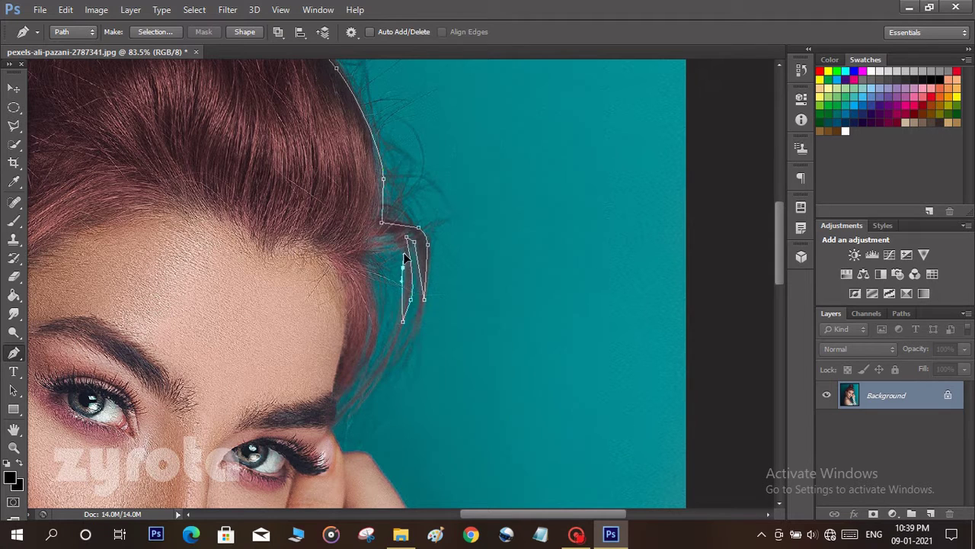
- Continue the path inside the temple strands down to the outer end of the eyebrow, undoing the misplaced anchor point
{"action": "left_click", "coordinate": [367, 268]}
{"action": "left_click_drag", "start_coordinate": [365, 368], "coordinate": [340, 397]}
{"action": "left_click", "coordinate": [335, 406]}
{"action": "left_click_drag", "start_coordinate": [327, 462], "coordinate": [325, 367]}
{"action": "left_click", "coordinate": [328, 333]}
{"action": "key", "text": "ctrl+z"}
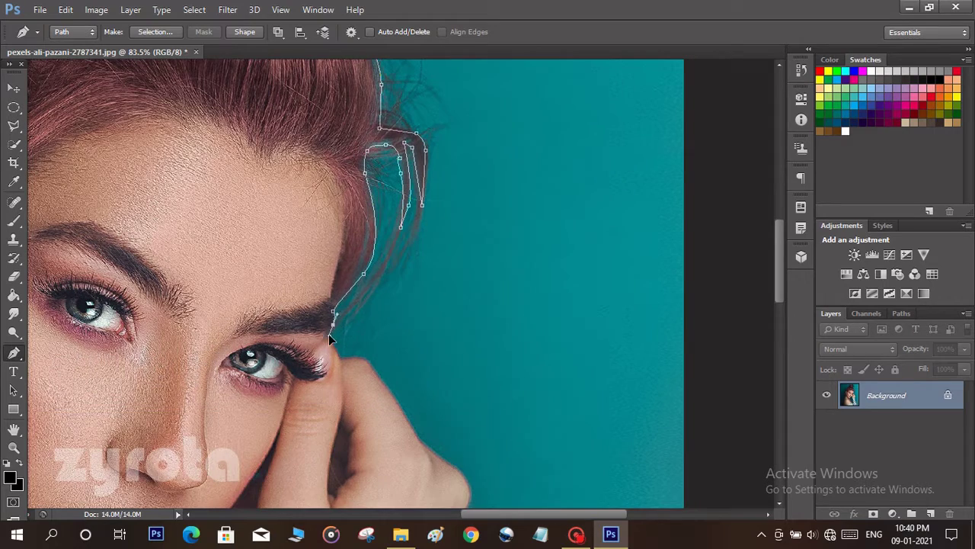
- Trace the path from the corner of the eye along the fingers and the back of the raised hand
{"action": "scroll", "coordinate": [343, 362], "scroll_direction": "up", "scroll_amount": 5}
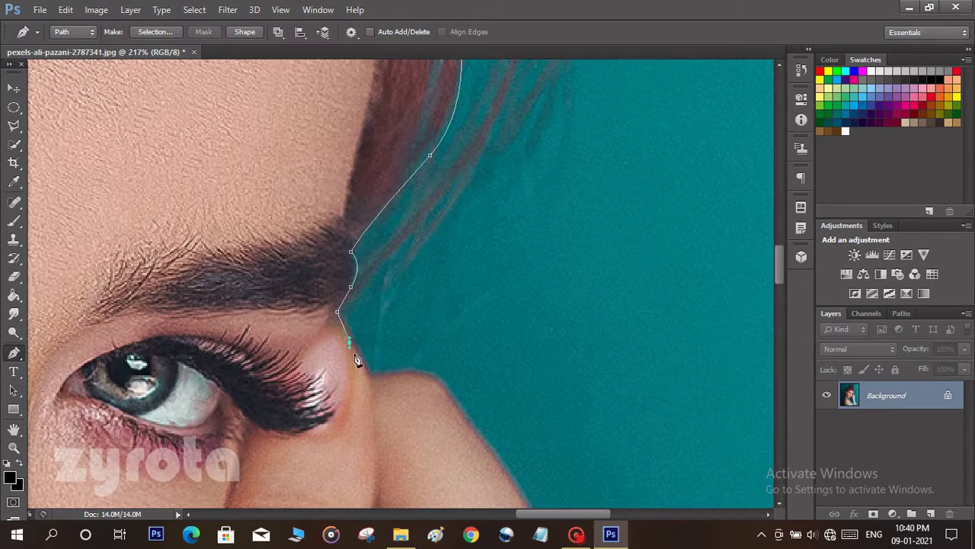
{"action": "left_click_drag", "start_coordinate": [420, 375], "coordinate": [335, 262]}
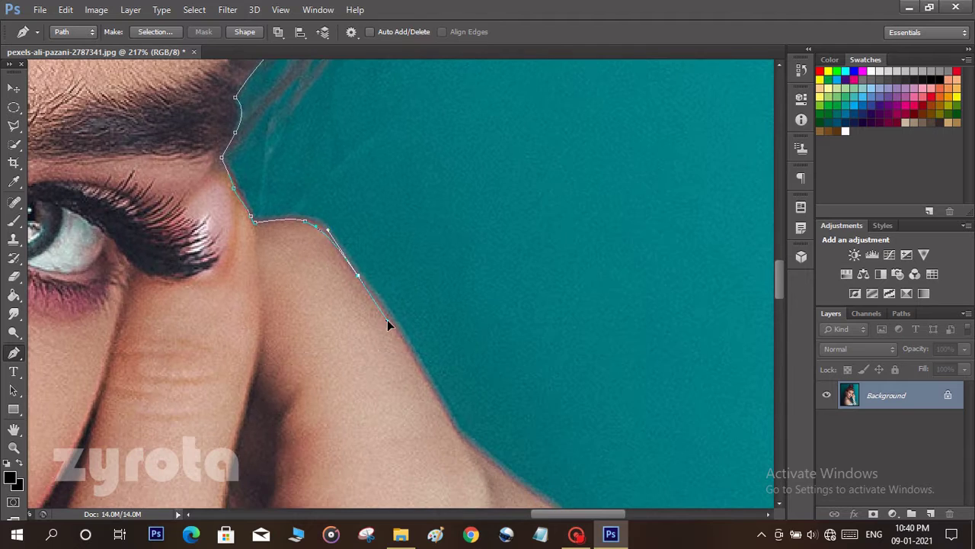
{"action": "left_click_drag", "start_coordinate": [443, 401], "coordinate": [446, 408]}
{"action": "left_click_drag", "start_coordinate": [445, 409], "coordinate": [247, 176]}
{"action": "left_click", "coordinate": [261, 199]}
{"action": "left_click_drag", "start_coordinate": [333, 251], "coordinate": [338, 254]}
{"action": "left_click_drag", "start_coordinate": [383, 361], "coordinate": [379, 368]}
{"action": "left_click_drag", "start_coordinate": [392, 394], "coordinate": [325, 303]}
- Follow the knuckles and wrist with the path down to the outer edge of the sweater cuff
{"action": "left_click_drag", "start_coordinate": [309, 353], "coordinate": [282, 287]}
{"action": "left_click_drag", "start_coordinate": [282, 288], "coordinate": [279, 293]}
{"action": "left_click_drag", "start_coordinate": [278, 338], "coordinate": [249, 172]}
{"action": "left_click_drag", "start_coordinate": [213, 265], "coordinate": [205, 288]}
{"action": "left_click_drag", "start_coordinate": [204, 288], "coordinate": [184, 284]}
{"action": "left_click_drag", "start_coordinate": [159, 302], "coordinate": [228, 172]}
{"action": "left_click_drag", "start_coordinate": [224, 166], "coordinate": [233, 189]}
- Trace the outer edge of the sweater sleeve and its folds down toward the photo's lower edge
{"action": "scroll", "coordinate": [197, 292], "scroll_direction": "down", "scroll_amount": 5}
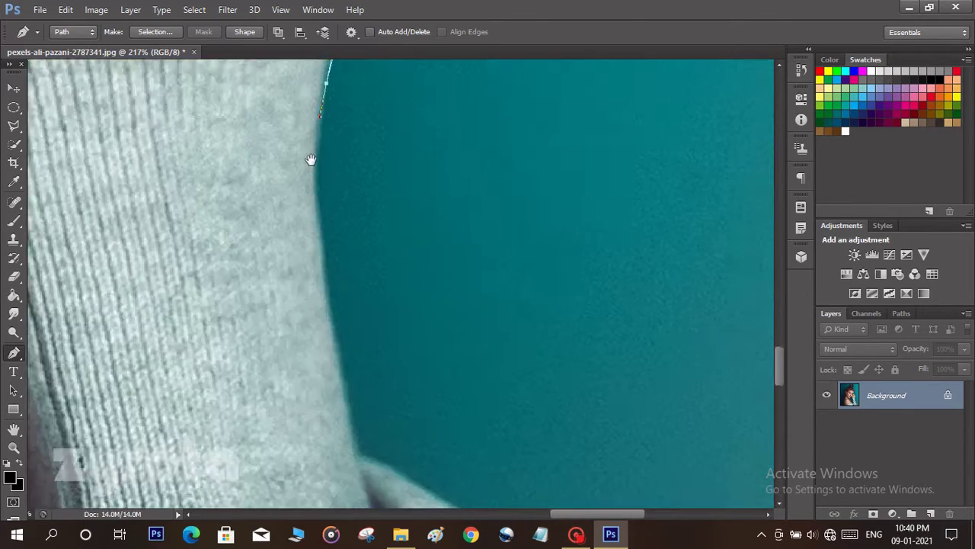
{"action": "left_click_drag", "start_coordinate": [374, 311], "coordinate": [370, 358]}
{"action": "left_click_drag", "start_coordinate": [381, 392], "coordinate": [377, 320]}
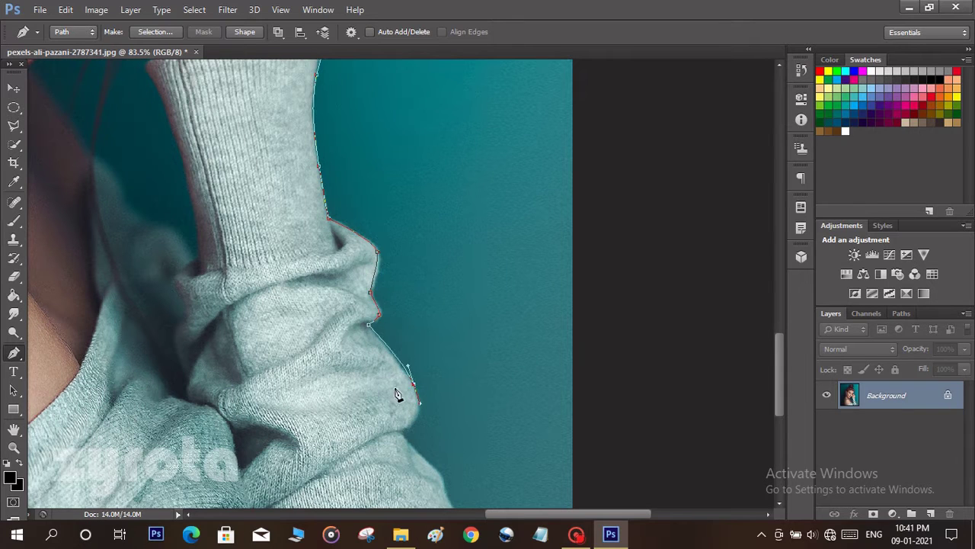
{"action": "left_click_drag", "start_coordinate": [397, 392], "coordinate": [355, 202]}
{"action": "left_click_drag", "start_coordinate": [376, 246], "coordinate": [381, 251]}
{"action": "left_click_drag", "start_coordinate": [394, 291], "coordinate": [376, 246]}
- Finish the sleeve outline, run the path around the outside of the canvas and close it at its starting point
{"action": "left_click", "coordinate": [348, 270]}
{"action": "left_click_drag", "start_coordinate": [240, 278], "coordinate": [343, 299]}
{"action": "left_click", "coordinate": [478, 414]}
{"action": "scroll", "coordinate": [479, 416], "scroll_direction": "down", "scroll_amount": 5}
{"action": "left_click", "coordinate": [523, 455]}
{"action": "left_click", "coordinate": [518, 112]}
{"action": "left_click", "coordinate": [240, 114]}
{"action": "left_click", "coordinate": [247, 453]}
{"action": "left_click", "coordinate": [315, 457]}
{"action": "left_click", "coordinate": [309, 429]}
- Start a second path in the gap between neck and arm, tracing up the inner cuff and the inner edge of the hand
{"action": "scroll", "coordinate": [428, 349], "scroll_direction": "up", "scroll_amount": 5}
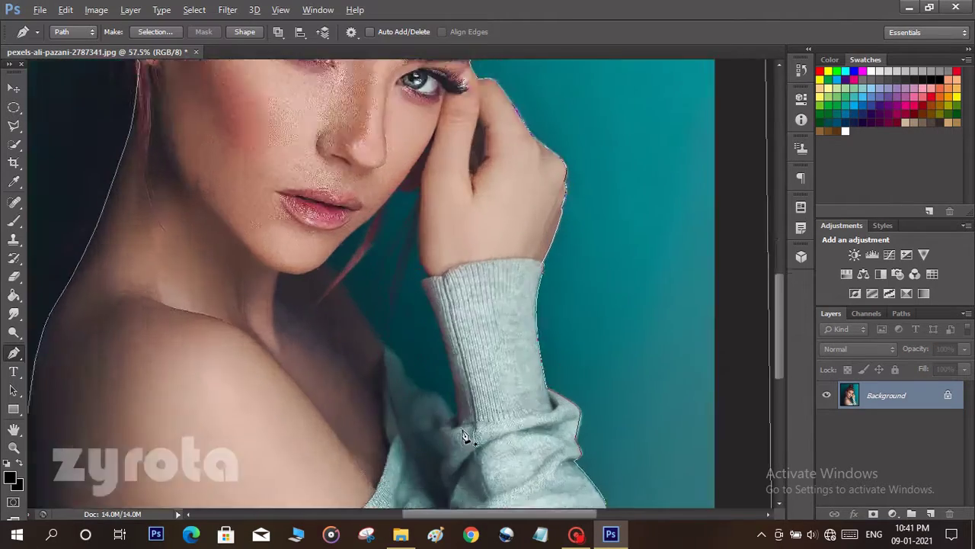
{"action": "scroll", "coordinate": [463, 433], "scroll_direction": "up", "scroll_amount": 3}
{"action": "scroll", "coordinate": [396, 238], "scroll_direction": "down", "scroll_amount": 3}
{"action": "scroll", "coordinate": [443, 347], "scroll_direction": "up", "scroll_amount": 6}
{"action": "left_click", "coordinate": [429, 361]}
{"action": "left_click_drag", "start_coordinate": [429, 363], "coordinate": [462, 476]}
{"action": "left_click_drag", "start_coordinate": [398, 210], "coordinate": [360, 143]}
{"action": "left_click", "coordinate": [374, 159]}
{"action": "left_click_drag", "start_coordinate": [414, 159], "coordinate": [360, 286]}
{"action": "left_click", "coordinate": [338, 276]}
{"action": "left_click_drag", "start_coordinate": [316, 148], "coordinate": [325, 92]}
{"action": "left_click_drag", "start_coordinate": [329, 100], "coordinate": [342, 280]}
{"action": "left_click", "coordinate": [334, 249]}
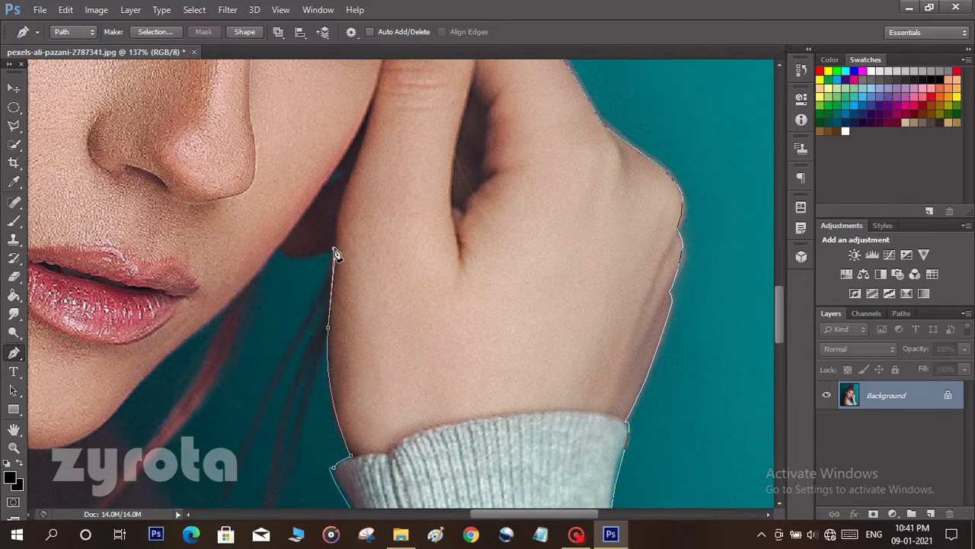
- Trace the gap's path from the hand along the jawline to the chin, undoing misplaced anchor points
{"action": "left_click_drag", "start_coordinate": [229, 317], "coordinate": [329, 255]}
{"action": "left_click_drag", "start_coordinate": [279, 281], "coordinate": [229, 326]}
{"action": "key", "text": "ctrl+z"}
{"action": "left_click_drag", "start_coordinate": [323, 247], "coordinate": [260, 303]}
{"action": "left_click_drag", "start_coordinate": [212, 354], "coordinate": [117, 387]}
{"action": "left_click", "coordinate": [99, 383]}
{"action": "left_click_drag", "start_coordinate": [163, 464], "coordinate": [268, 161]}
{"action": "key", "text": "ctrl+z"}
{"action": "left_click_drag", "start_coordinate": [300, 438], "coordinate": [310, 277]}
{"action": "key", "text": "ctrl+alt+z"}
{"action": "key", "text": "ctrl+alt+z"}
- Close the gap's path along the neckline and the sweater folds back to the inner sleeve
{"action": "left_click_drag", "start_coordinate": [406, 381], "coordinate": [350, 301]}
{"action": "left_click", "coordinate": [335, 299]}
{"action": "left_click", "coordinate": [375, 304]}
{"action": "left_click", "coordinate": [411, 347]}
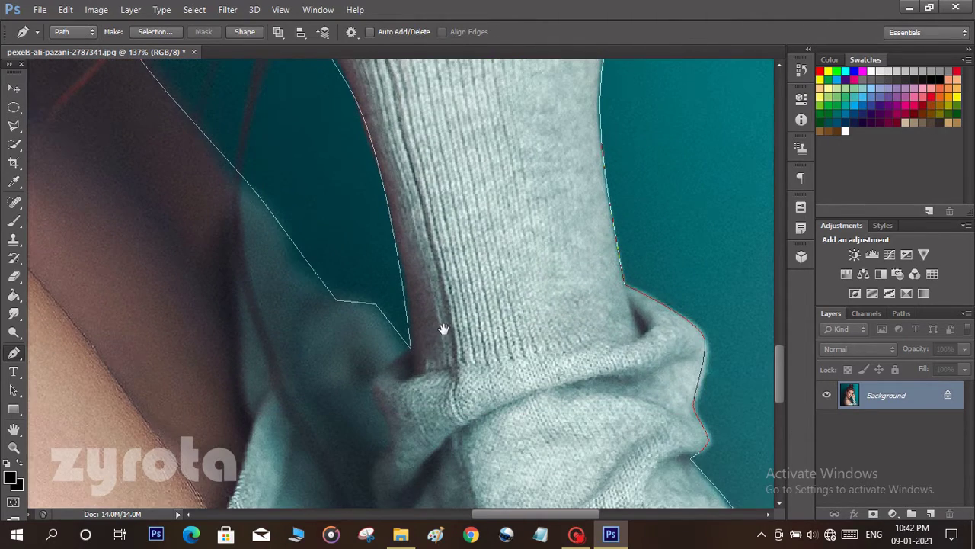
{"action": "left_click_drag", "start_coordinate": [445, 332], "coordinate": [444, 303]}
- Convert the paths into a new anti-aliased selection with a feather radius of 0 pixels
{"action": "scroll", "coordinate": [432, 287], "scroll_direction": "down", "scroll_amount": 8}
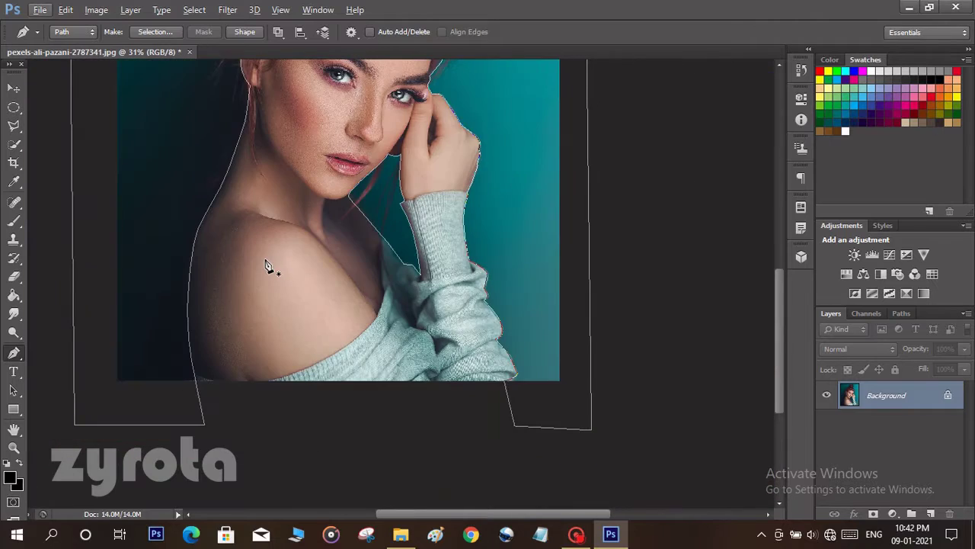
{"action": "left_click_drag", "start_coordinate": [373, 188], "coordinate": [432, 297]}
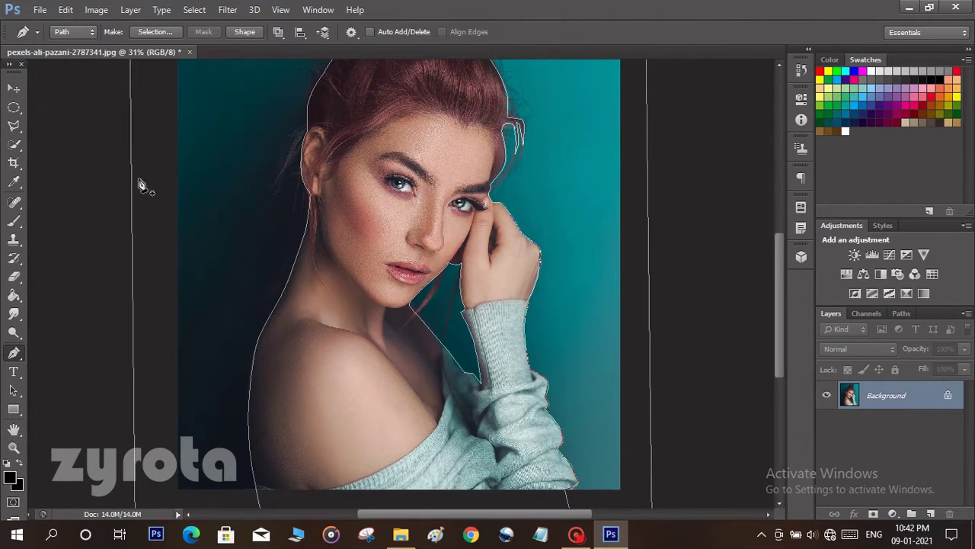
{"action": "left_click", "coordinate": [150, 29]}
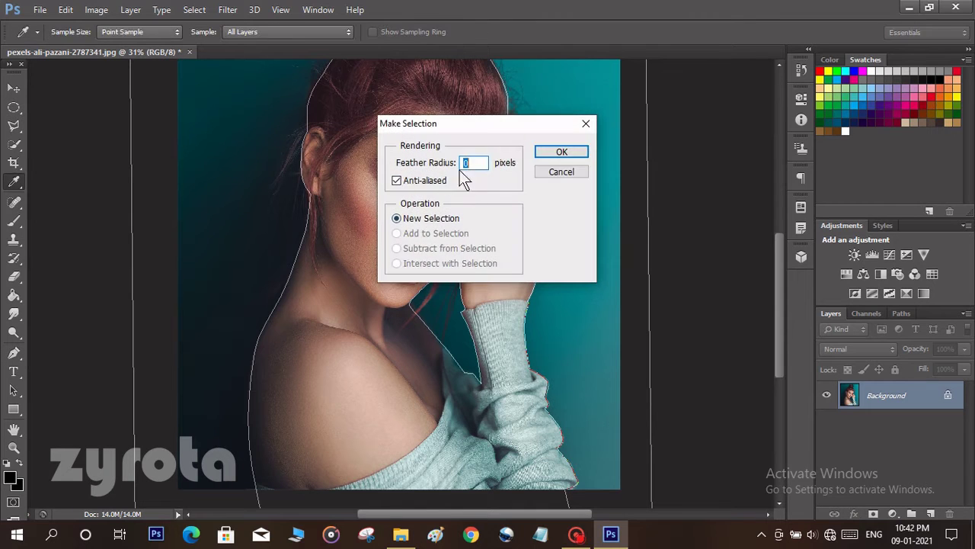
{"action": "left_click", "coordinate": [543, 155]}
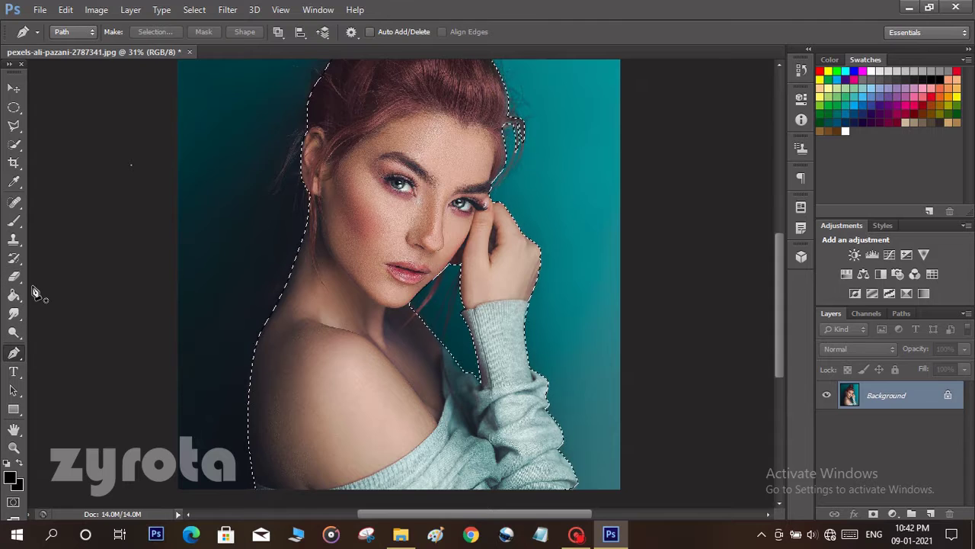
- Open Refine Edge for the selection and set the edge detection radius to 1.0 px
{"action": "left_click", "coordinate": [18, 127]}
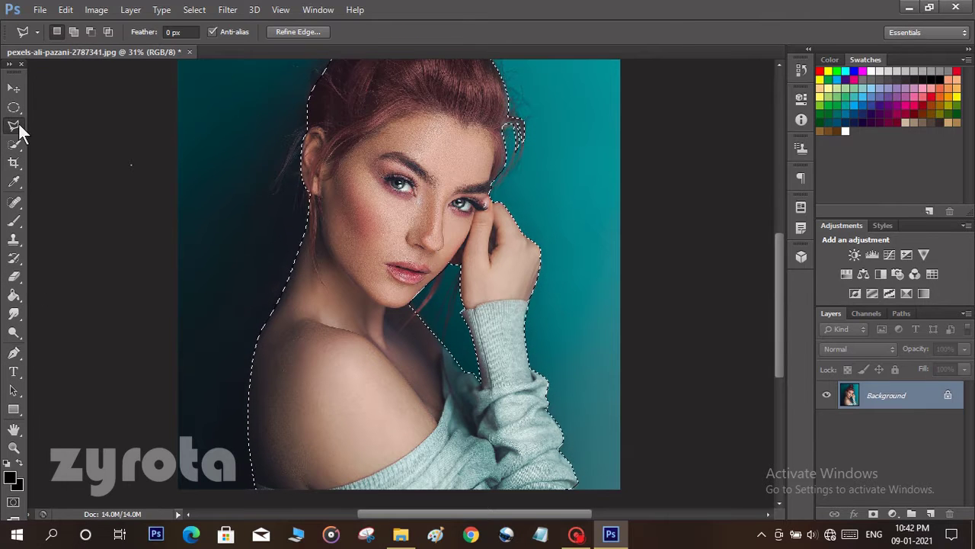
{"action": "left_click", "coordinate": [309, 32]}
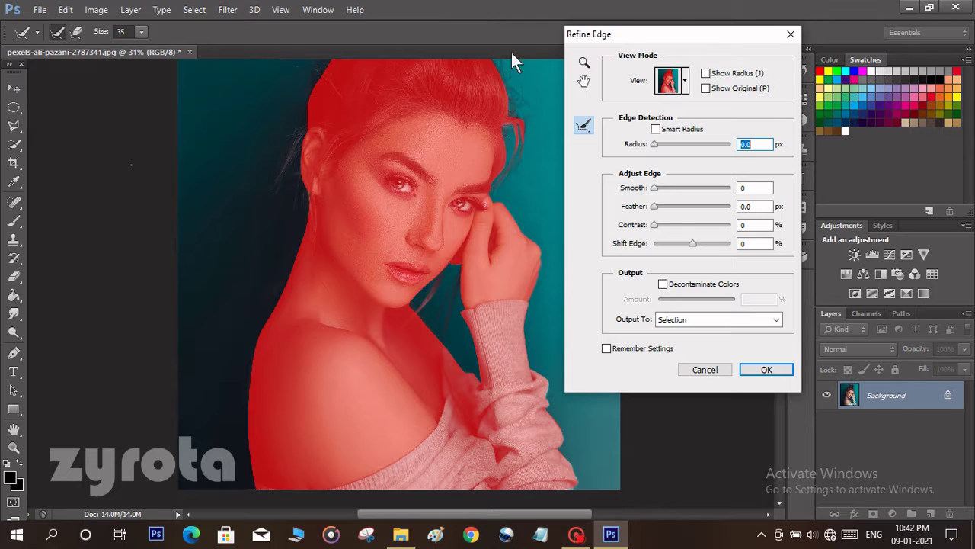
{"action": "left_click_drag", "start_coordinate": [661, 143], "coordinate": [660, 152]}
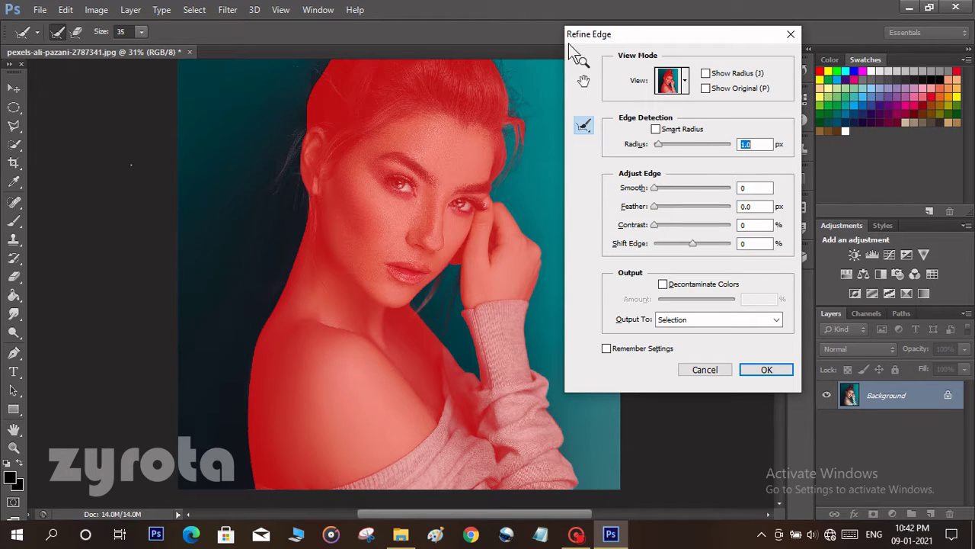
- Brush over the loose hair strands below the chin with the size 35 Refine Radius tool
{"action": "key", "text": "alt"}
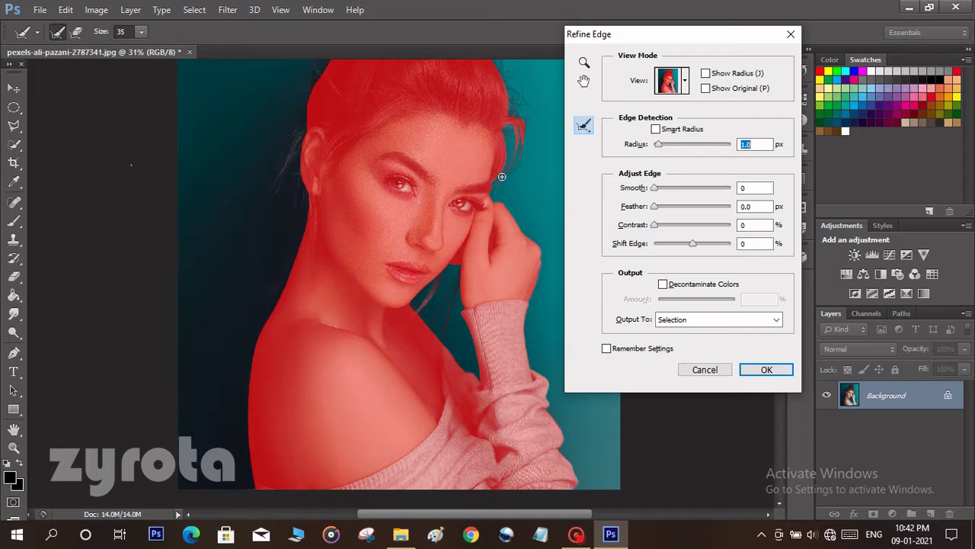
{"action": "left_click", "coordinate": [583, 61]}
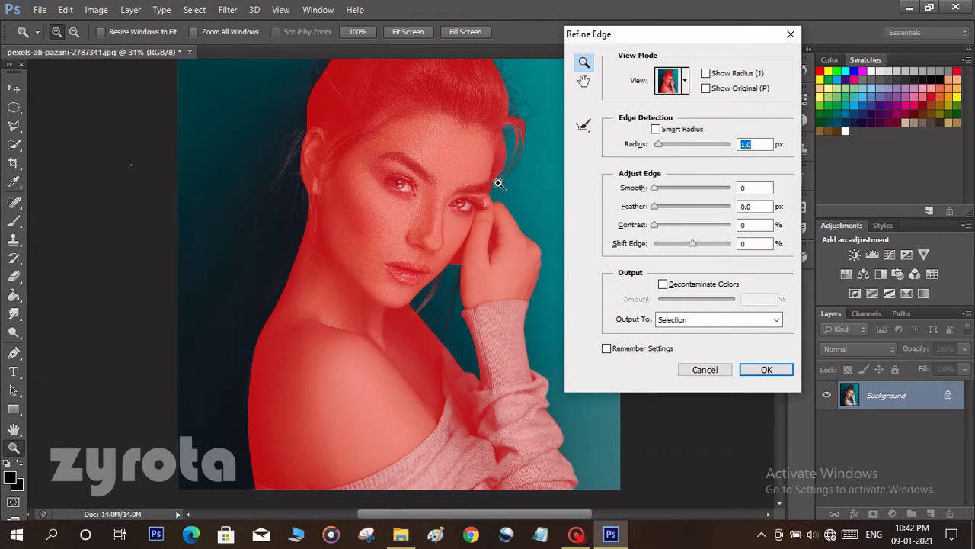
{"action": "left_click", "coordinate": [499, 183]}
{"action": "left_click", "coordinate": [499, 183]}
{"action": "left_click", "coordinate": [499, 183]}
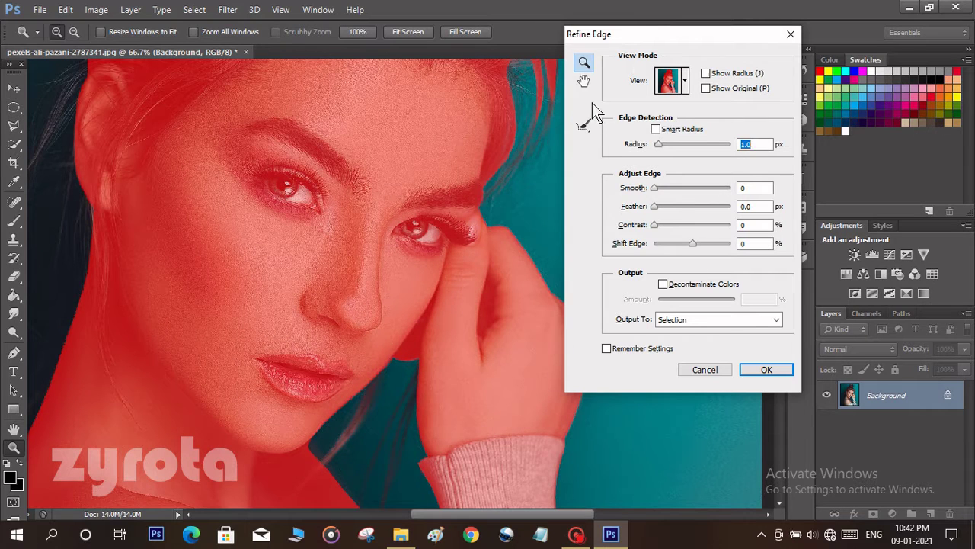
{"action": "left_click", "coordinate": [584, 125]}
{"action": "mouse_move", "coordinate": [383, 393]}
{"action": "left_mouse_down"}
{"action": "mouse_move", "coordinate": [419, 291]}
{"action": "mouse_move", "coordinate": [475, 261]}
{"action": "left_mouse_up"}
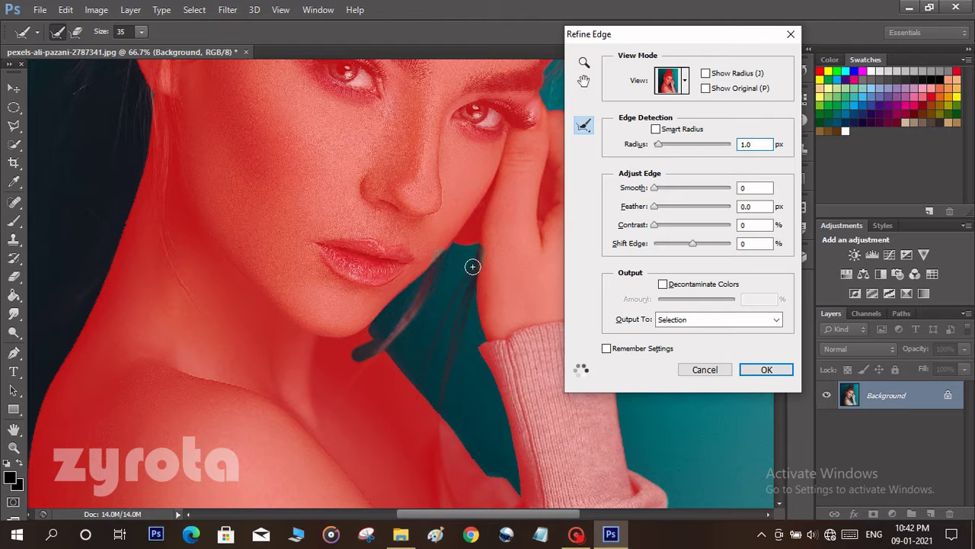
- Refine the loose strands beside the temple and the right hair edge up to the bun
{"action": "mouse_move", "coordinate": [444, 197]}
{"action": "left_mouse_down"}
{"action": "mouse_move", "coordinate": [315, 290]}
{"action": "mouse_move", "coordinate": [320, 296]}
{"action": "left_mouse_up"}
{"action": "mouse_move", "coordinate": [339, 261]}
{"action": "left_mouse_down"}
{"action": "mouse_move", "coordinate": [327, 294]}
{"action": "mouse_move", "coordinate": [362, 215]}
{"action": "left_mouse_up"}
{"action": "mouse_move", "coordinate": [364, 147]}
{"action": "left_mouse_down"}
{"action": "mouse_move", "coordinate": [380, 192]}
{"action": "mouse_move", "coordinate": [370, 239]}
{"action": "left_mouse_up"}
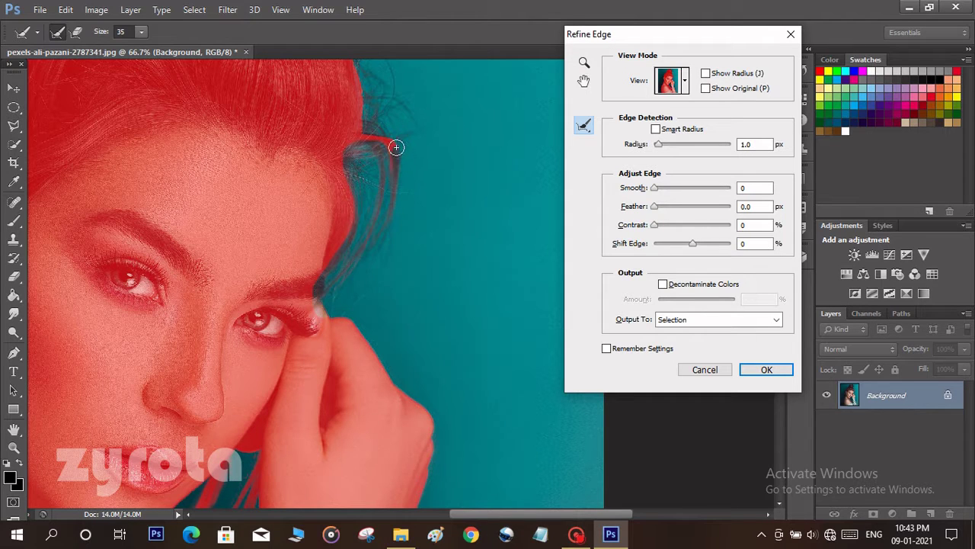
{"action": "left_click_drag", "start_coordinate": [357, 144], "coordinate": [352, 282]}
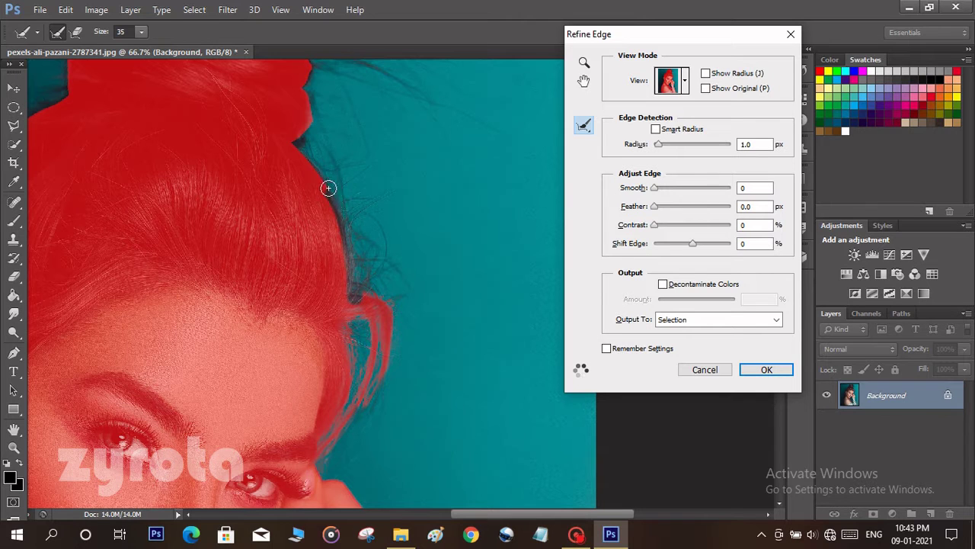
{"action": "left_click_drag", "start_coordinate": [289, 146], "coordinate": [319, 264]}
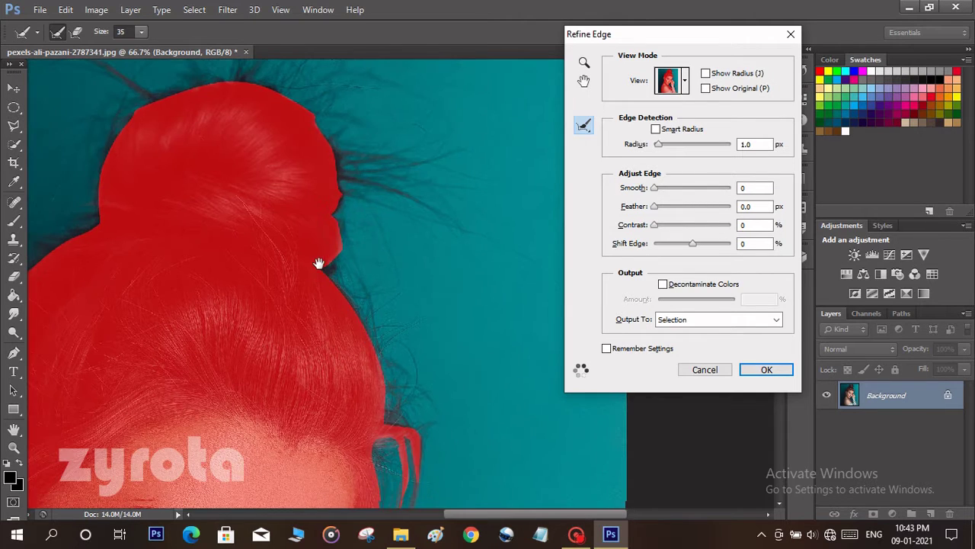
{"action": "mouse_move", "coordinate": [340, 225]}
{"action": "left_mouse_down"}
{"action": "mouse_move", "coordinate": [331, 141]}
{"action": "mouse_move", "coordinate": [279, 92]}
{"action": "mouse_move", "coordinate": [240, 77]}
{"action": "mouse_move", "coordinate": [144, 102]}
{"action": "mouse_move", "coordinate": [109, 140]}
{"action": "mouse_move", "coordinate": [99, 213]}
{"action": "mouse_move", "coordinate": [340, 173]}
{"action": "mouse_move", "coordinate": [307, 168]}
{"action": "mouse_move", "coordinate": [255, 202]}
{"action": "mouse_move", "coordinate": [315, 170]}
{"action": "mouse_move", "coordinate": [279, 191]}
{"action": "mouse_move", "coordinate": [208, 292]}
{"action": "mouse_move", "coordinate": [196, 389]}
{"action": "mouse_move", "coordinate": [310, 200]}
{"action": "mouse_move", "coordinate": [303, 282]}
{"action": "mouse_move", "coordinate": [313, 316]}
{"action": "left_mouse_up"}
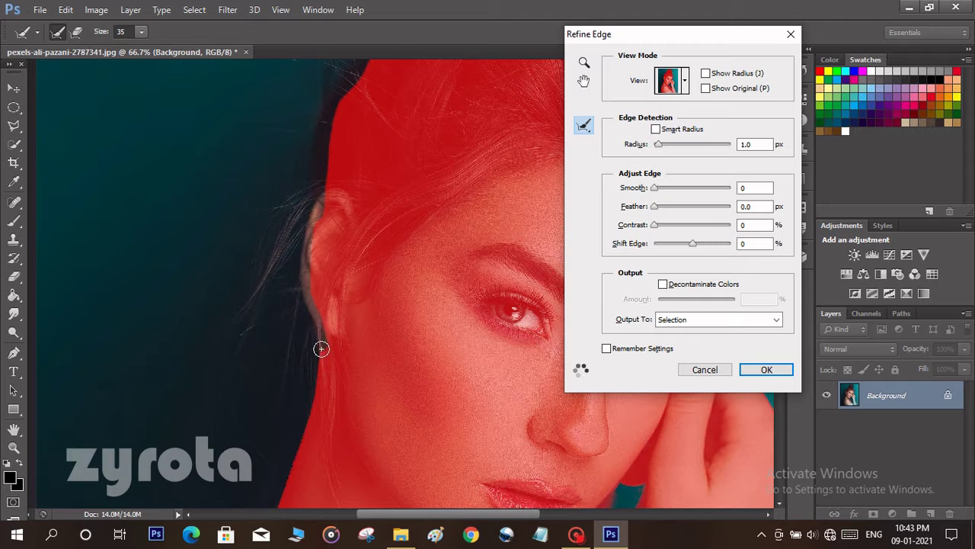
- Refine the selection edge around the ear and along the left side of the hair
{"action": "left_click_drag", "start_coordinate": [321, 372], "coordinate": [327, 343]}
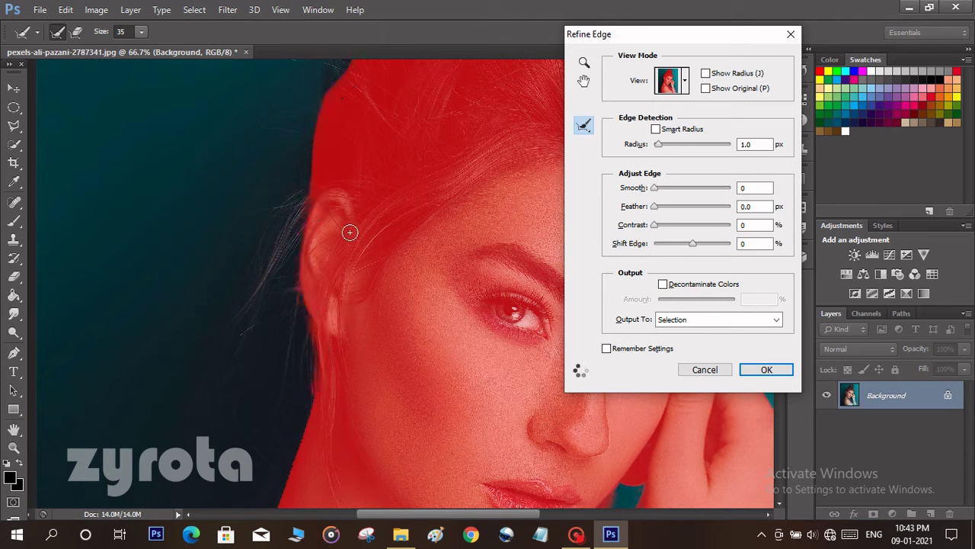
{"action": "left_click_drag", "start_coordinate": [388, 168], "coordinate": [326, 276]}
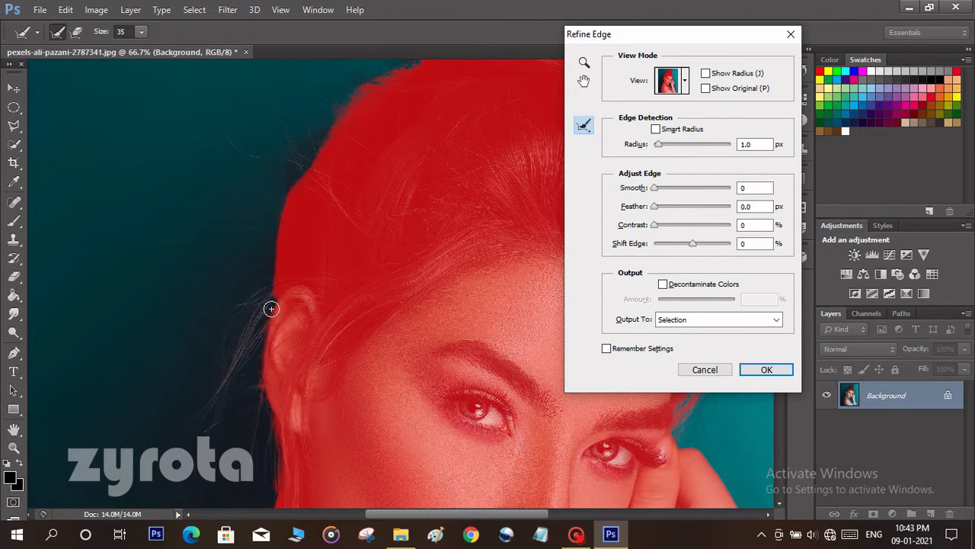
{"action": "left_click_drag", "start_coordinate": [334, 184], "coordinate": [303, 253]}
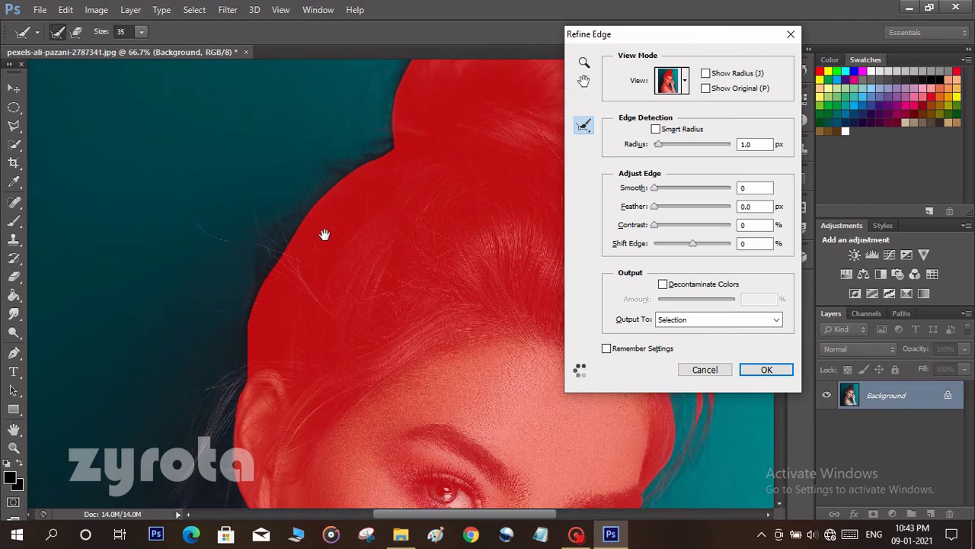
{"action": "left_click_drag", "start_coordinate": [422, 175], "coordinate": [299, 259]}
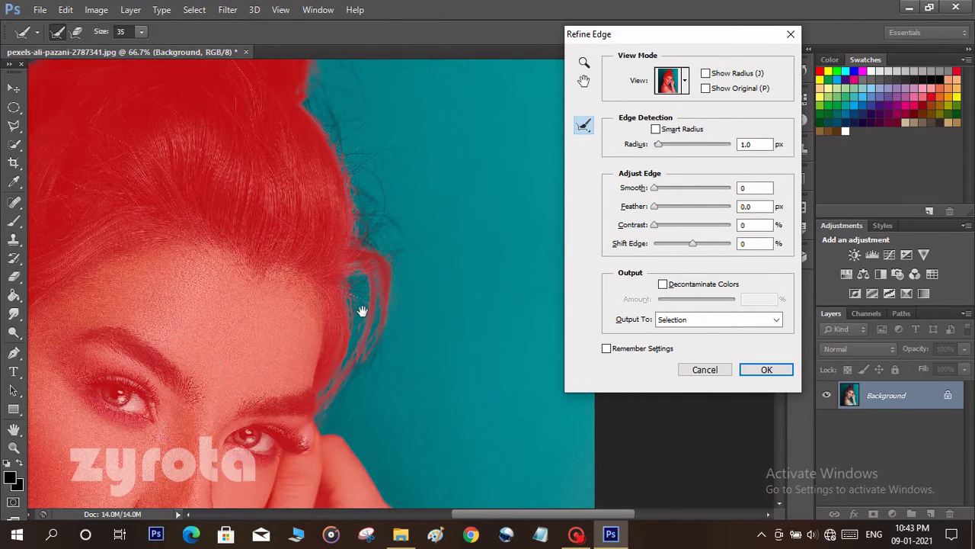
{"action": "left_click_drag", "start_coordinate": [362, 311], "coordinate": [431, 114]}
{"action": "left_click_drag", "start_coordinate": [263, 431], "coordinate": [231, 180]}
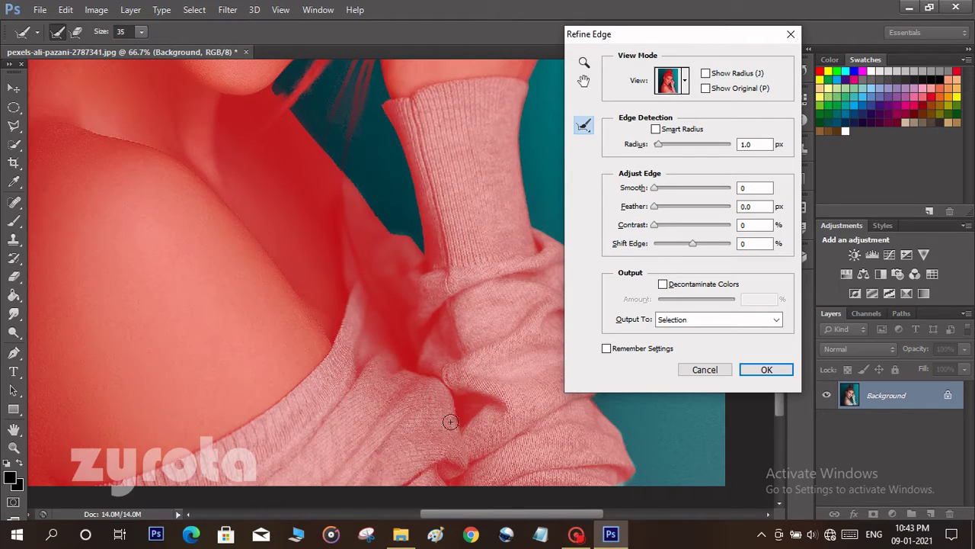
- Apply the Refine Edge result to the selection around the woman
{"action": "left_click", "coordinate": [768, 370]}
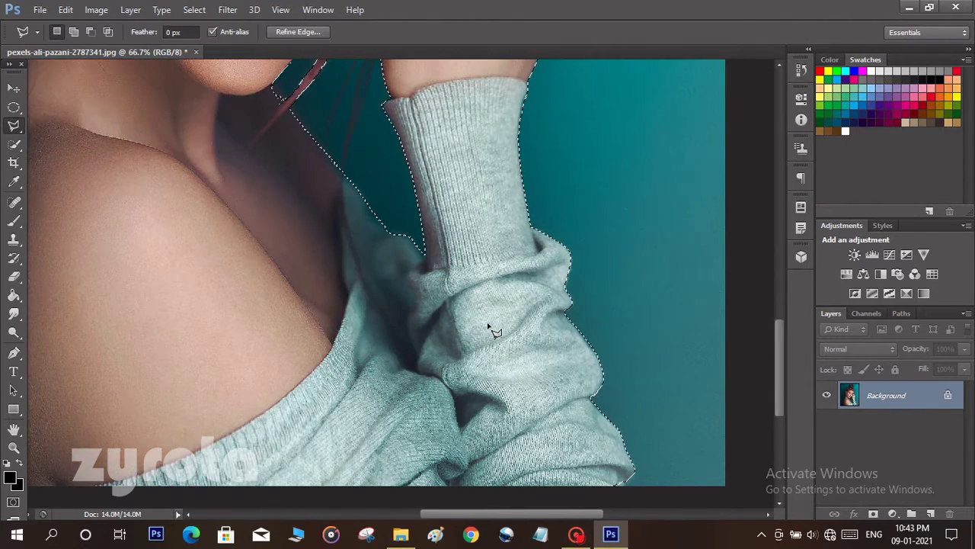
{"action": "key", "text": "ctrl+minus"}
{"action": "key", "text": "ctrl+minus"}
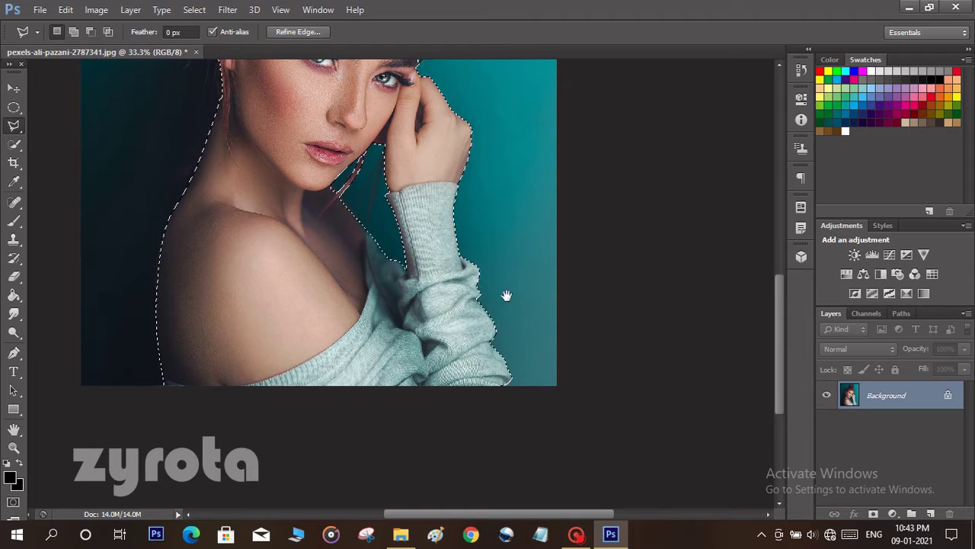
{"action": "left_click_drag", "start_coordinate": [507, 295], "coordinate": [498, 374]}
- Stroke the backdrop with the Background Eraser to unlock the layer, and delete the teal background around the woman
{"action": "left_click_drag", "start_coordinate": [14, 276], "coordinate": [84, 288]}
{"action": "left_click", "coordinate": [84, 288]}
{"action": "left_click_drag", "start_coordinate": [114, 153], "coordinate": [97, 244]}
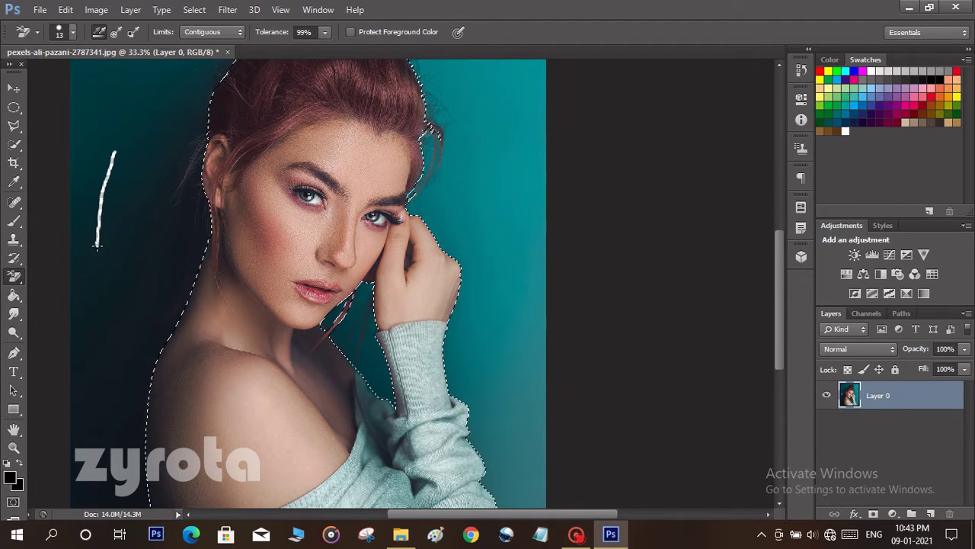
{"action": "key", "text": "Delete"}
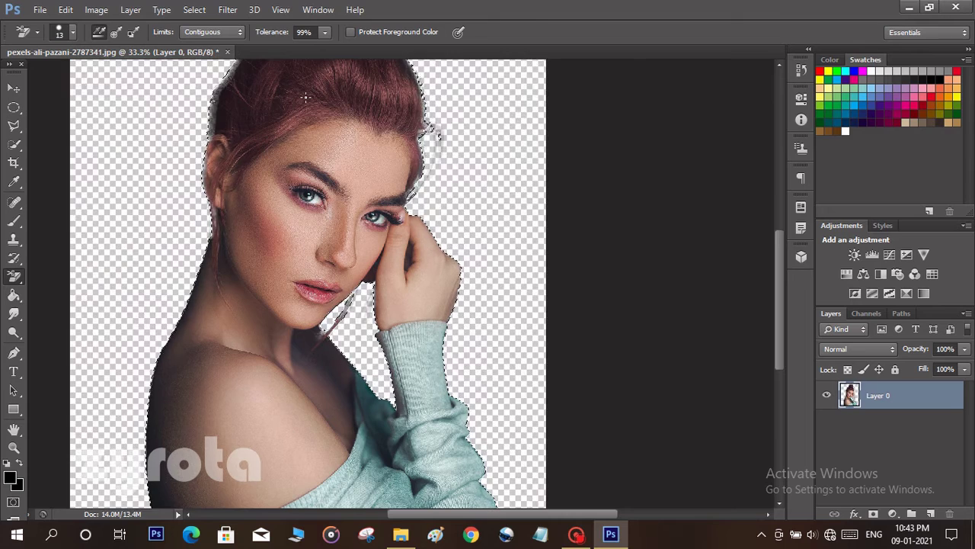
- Copy the selected area to a new layer and make Layer 0 active again
{"action": "mouse_move", "coordinate": [425, 231]}
{"action": "left_mouse_down"}
{"action": "mouse_move", "coordinate": [555, 310]}
{"action": "mouse_move", "coordinate": [458, 289]}
{"action": "left_mouse_up"}
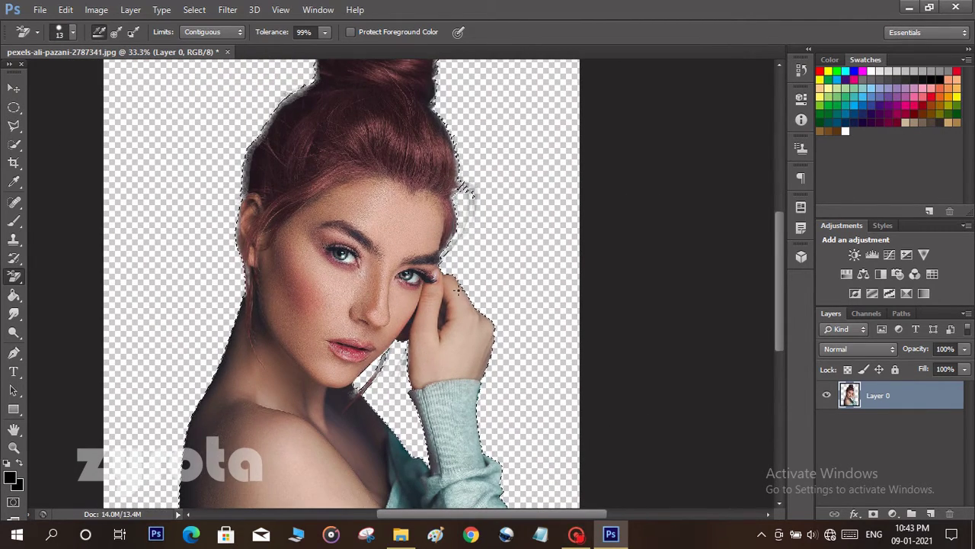
{"action": "key", "text": "ctrl+j"}
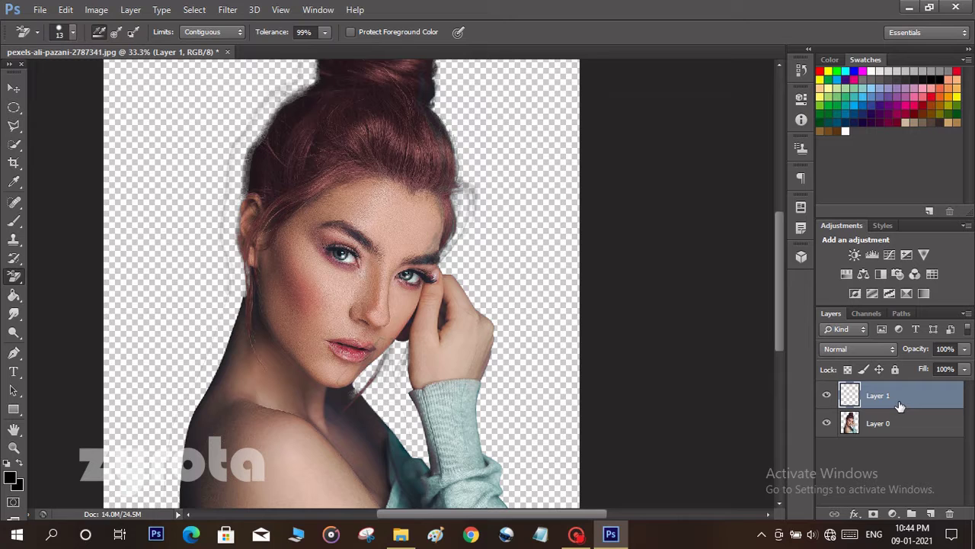
{"action": "key", "text": "ctrl+z"}
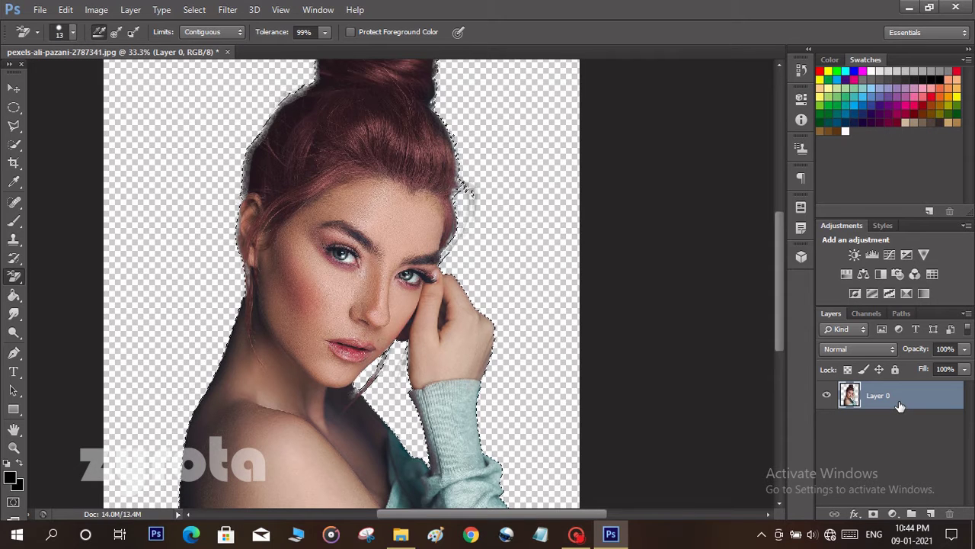
{"action": "key", "text": "ctrl+z"}
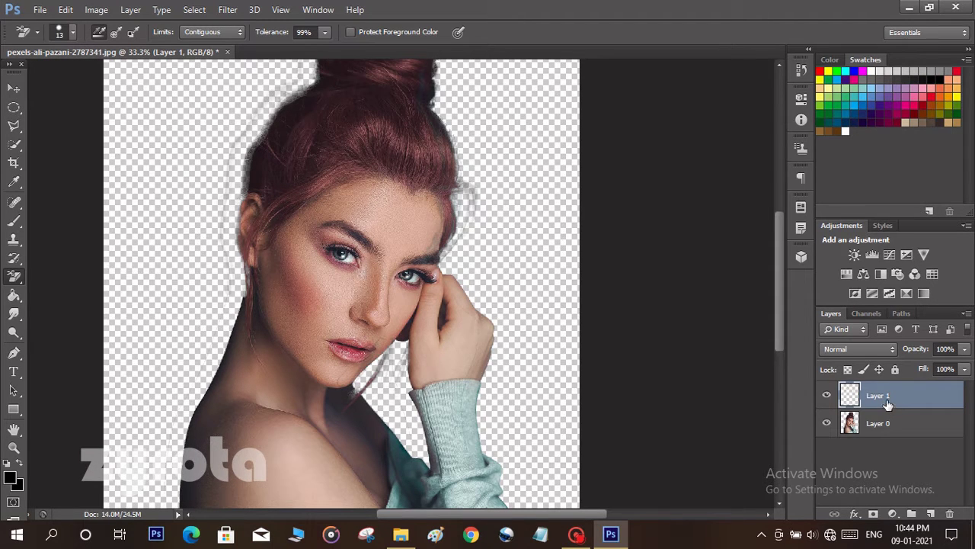
{"action": "left_click", "coordinate": [888, 423]}
{"action": "left_click", "coordinate": [881, 395]}
{"action": "left_click", "coordinate": [884, 422]}
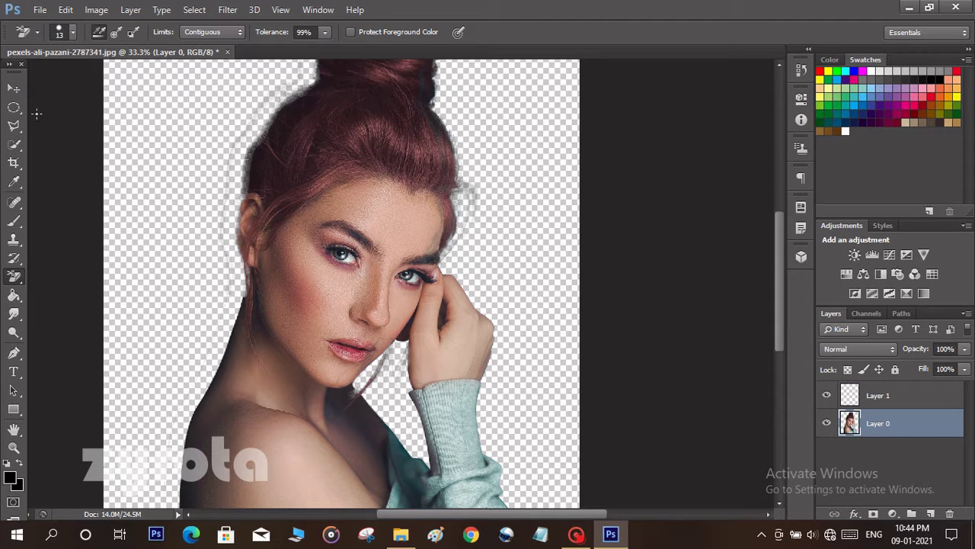
- Try shifting the cutout on Layer 0 slightly with the Move tool
{"action": "left_click", "coordinate": [13, 87]}
{"action": "mouse_move", "coordinate": [419, 240]}
{"action": "left_mouse_down"}
{"action": "mouse_move", "coordinate": [517, 385]}
{"action": "mouse_move", "coordinate": [373, 259]}
{"action": "mouse_move", "coordinate": [527, 318]}
{"action": "mouse_move", "coordinate": [351, 309]}
{"action": "mouse_move", "coordinate": [425, 240]}
{"action": "mouse_move", "coordinate": [512, 414]}
{"action": "mouse_move", "coordinate": [499, 293]}
{"action": "mouse_move", "coordinate": [407, 226]}
{"action": "mouse_move", "coordinate": [365, 322]}
{"action": "mouse_move", "coordinate": [588, 398]}
{"action": "mouse_move", "coordinate": [652, 369]}
{"action": "mouse_move", "coordinate": [425, 271]}
{"action": "mouse_move", "coordinate": [417, 237]}
{"action": "left_mouse_up"}
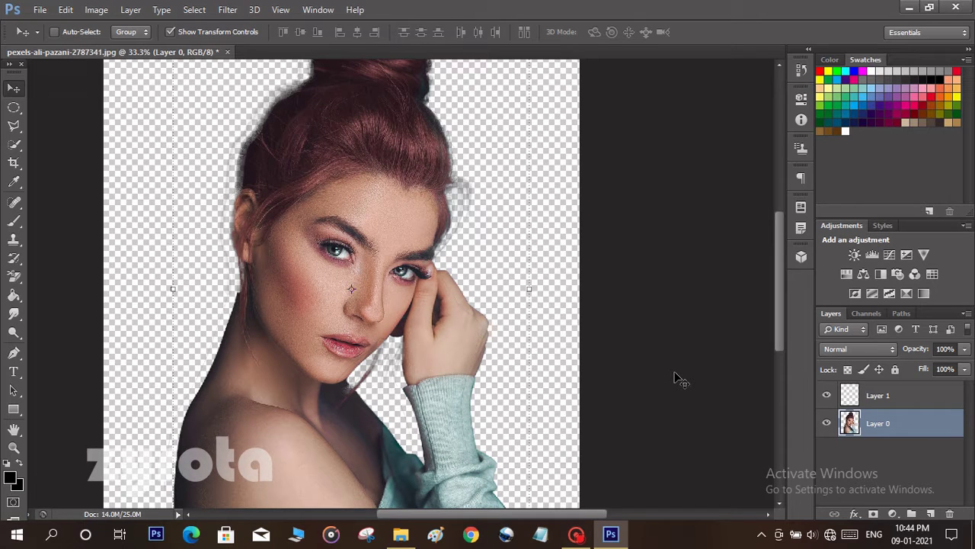
{"action": "key", "text": "ctrl+z"}
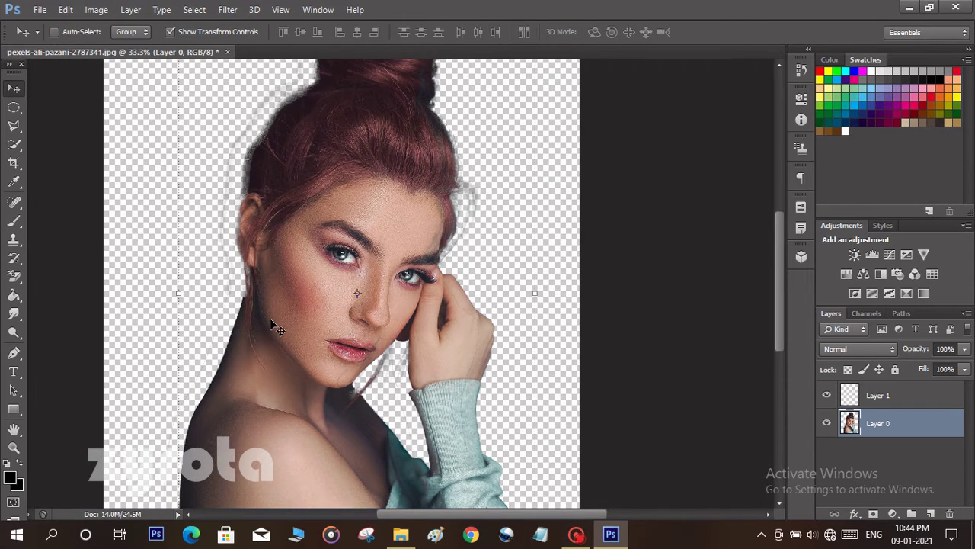
- Add a Vibrance adjustment layer above Layer 0 with vibrance +41 and saturation +13
{"action": "left_click_drag", "start_coordinate": [365, 392], "coordinate": [364, 298]}
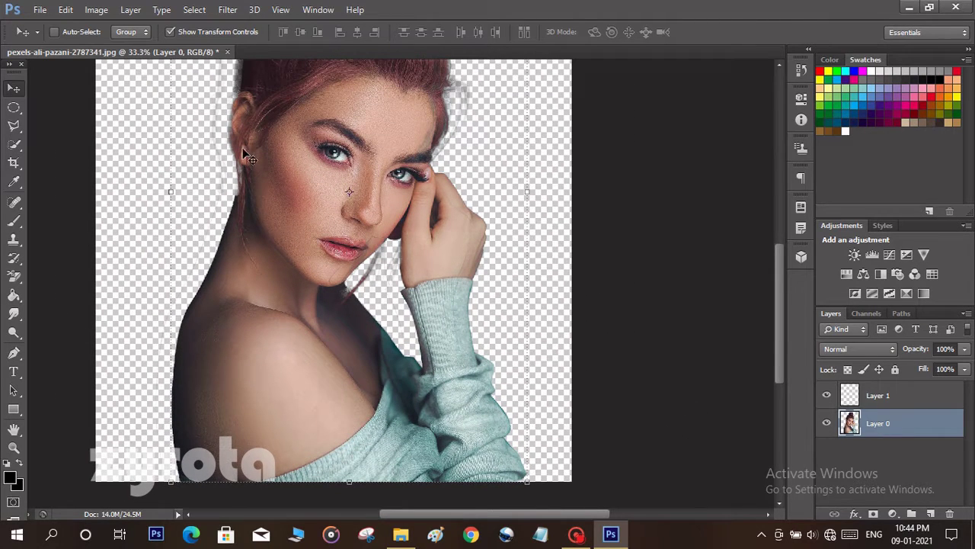
{"action": "left_click", "coordinate": [892, 515]}
{"action": "left_click", "coordinate": [876, 326]}
{"action": "left_click", "coordinate": [689, 175]}
{"action": "left_click_drag", "start_coordinate": [693, 145], "coordinate": [714, 145]}
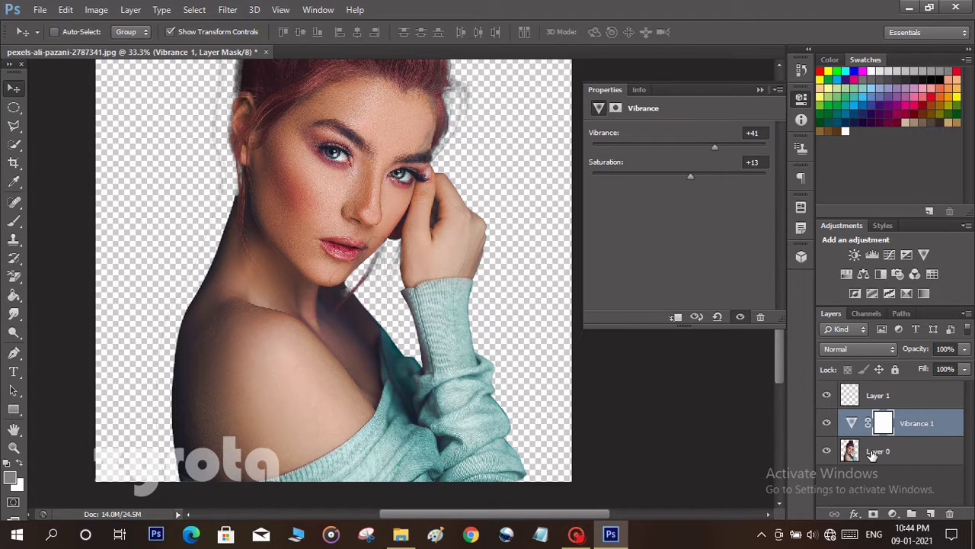
- Delete the Vibrance adjustment layer together with its layer mask
{"action": "left_click", "coordinate": [951, 514]}
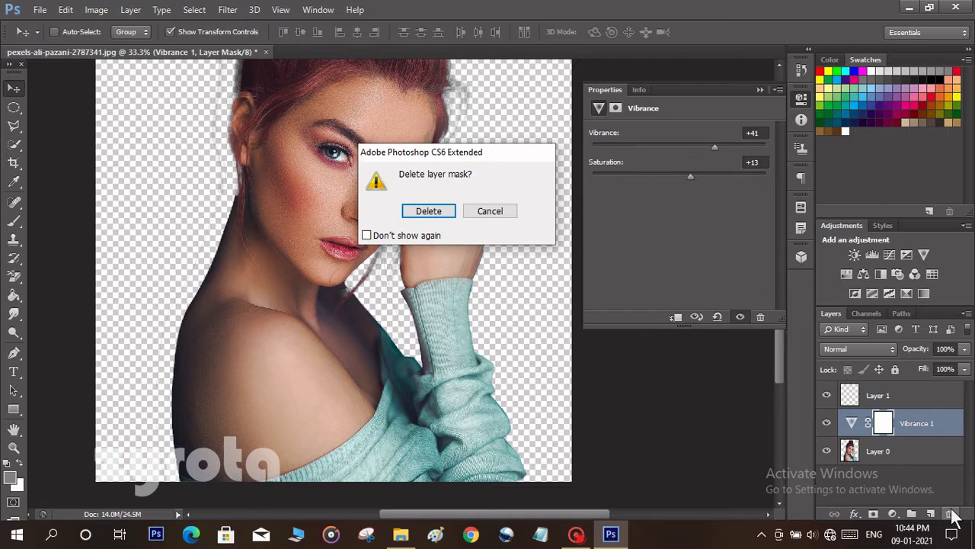
{"action": "key", "text": "Return"}
{"action": "left_click", "coordinate": [951, 514]}
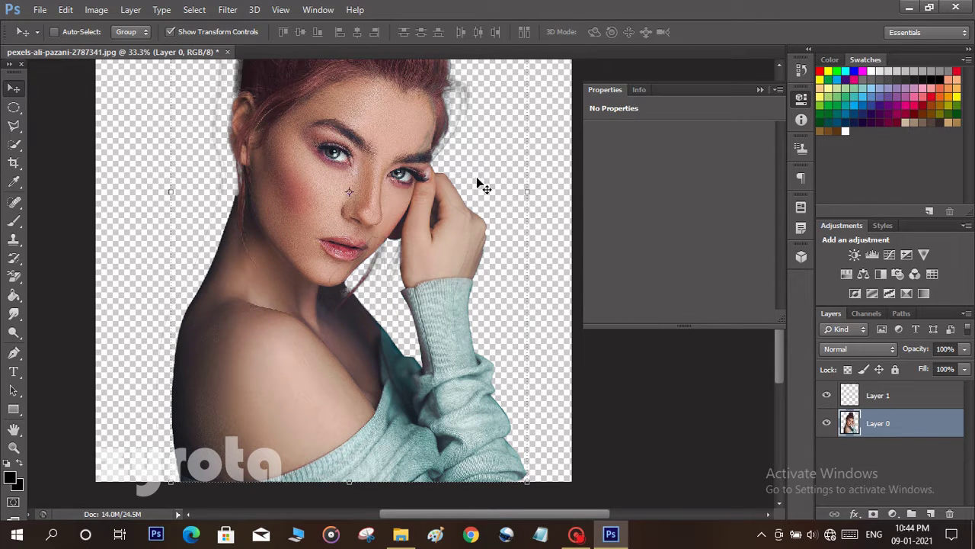
{"action": "left_click", "coordinate": [760, 90]}
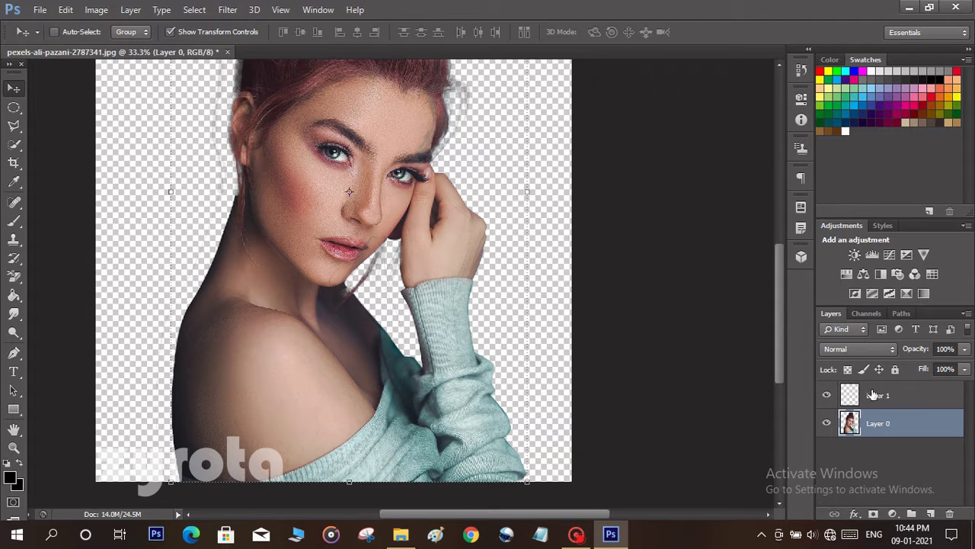
- Add a new Vibrance adjustment above Layer 0 with vibrance +35 and saturation +48, and reselect Layer 0
{"action": "left_click", "coordinate": [891, 513]}
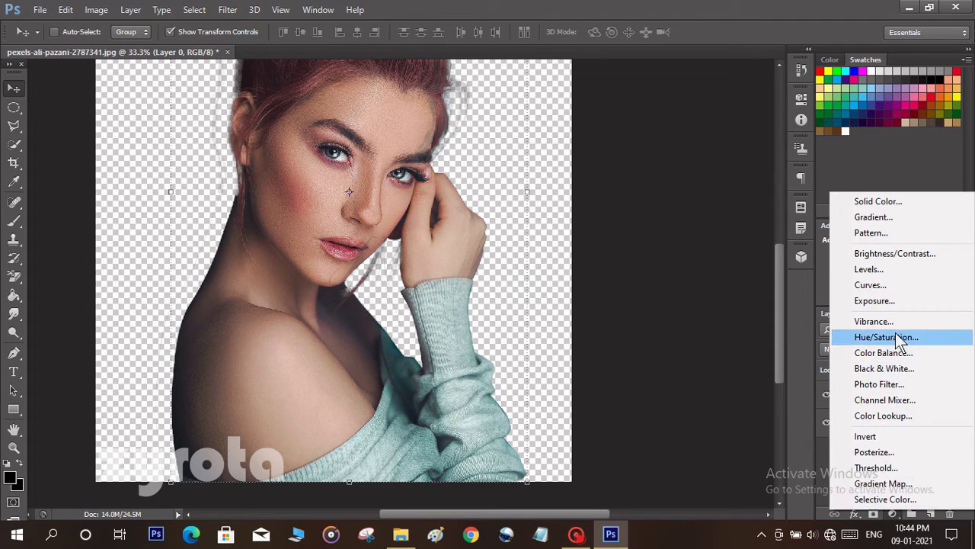
{"action": "left_click", "coordinate": [885, 324]}
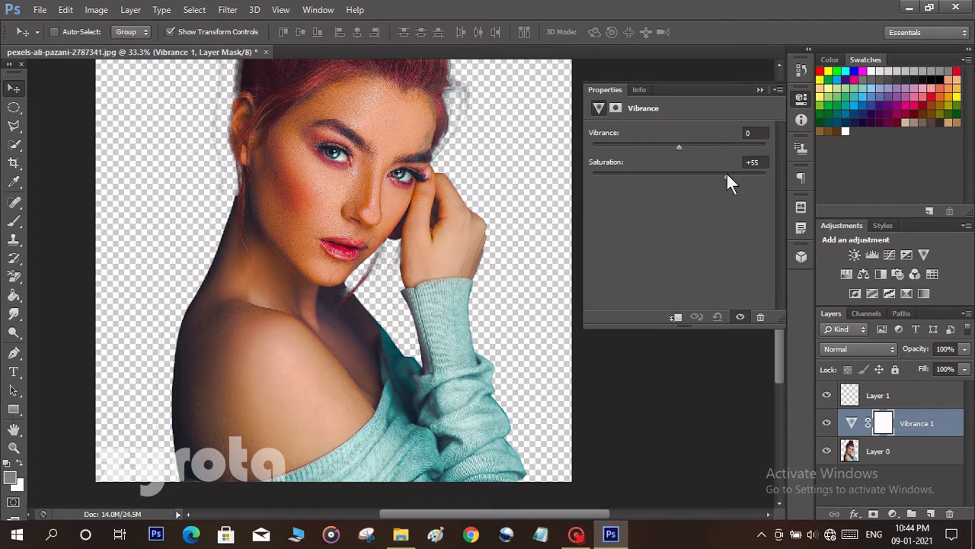
{"action": "left_click_drag", "start_coordinate": [723, 175], "coordinate": [720, 175]}
{"action": "left_click_drag", "start_coordinate": [677, 146], "coordinate": [709, 142]}
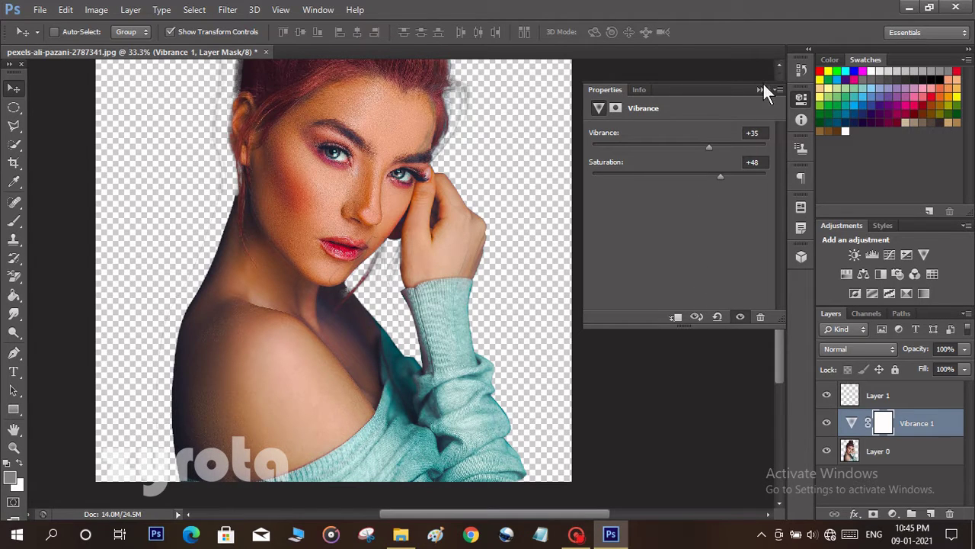
{"action": "left_click", "coordinate": [882, 456]}
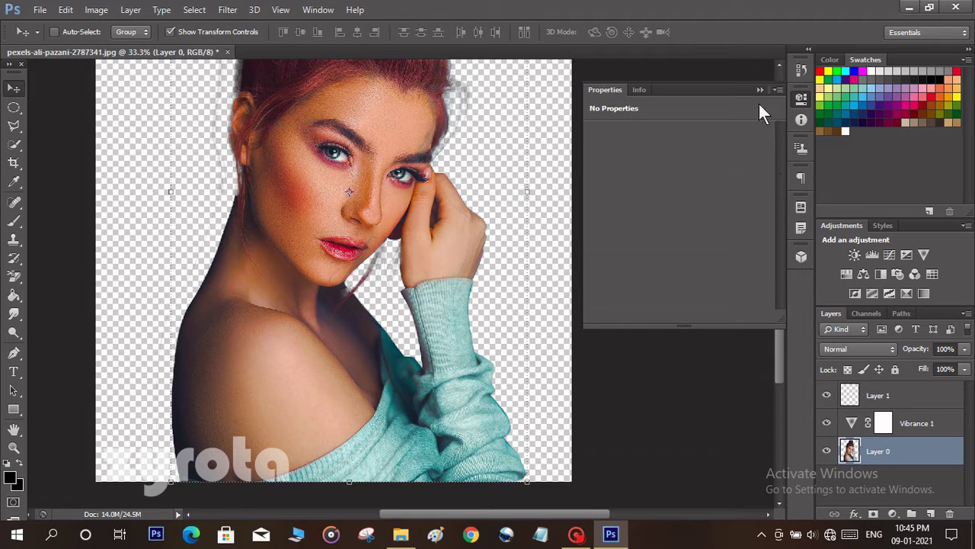
{"action": "left_click", "coordinate": [760, 90]}
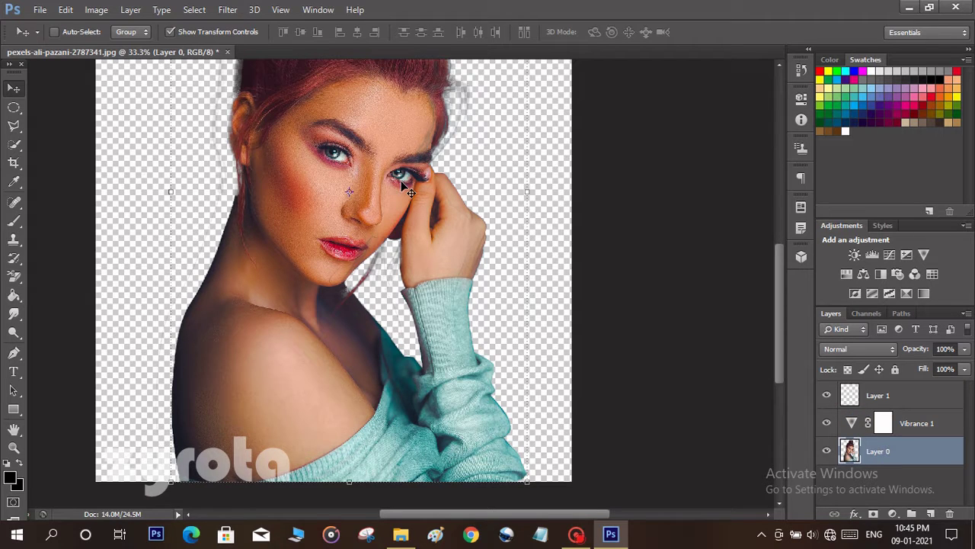
- Remove the second Vibrance adjustment layer and its mask
{"action": "left_click", "coordinate": [925, 428]}
{"action": "left_click", "coordinate": [951, 514]}
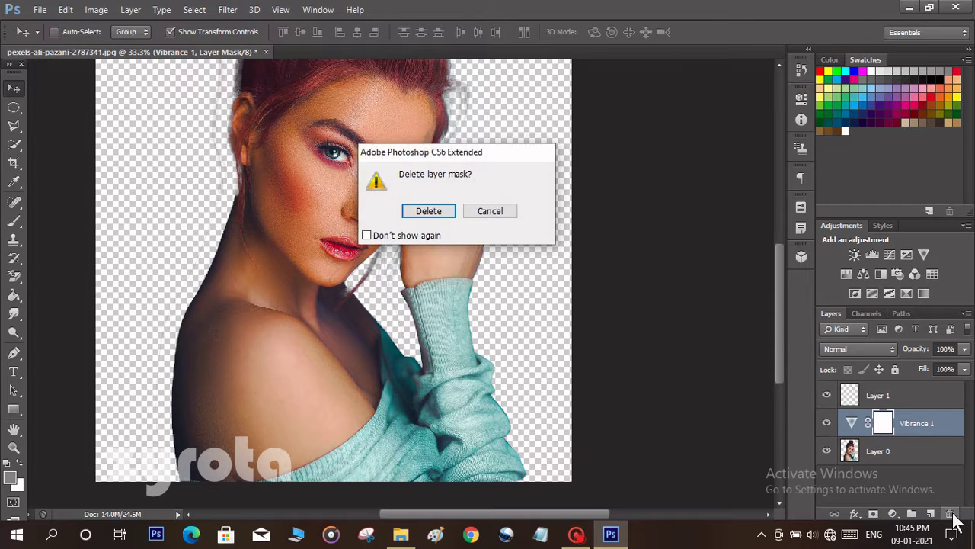
{"action": "key", "text": "Return"}
{"action": "left_click", "coordinate": [950, 514]}
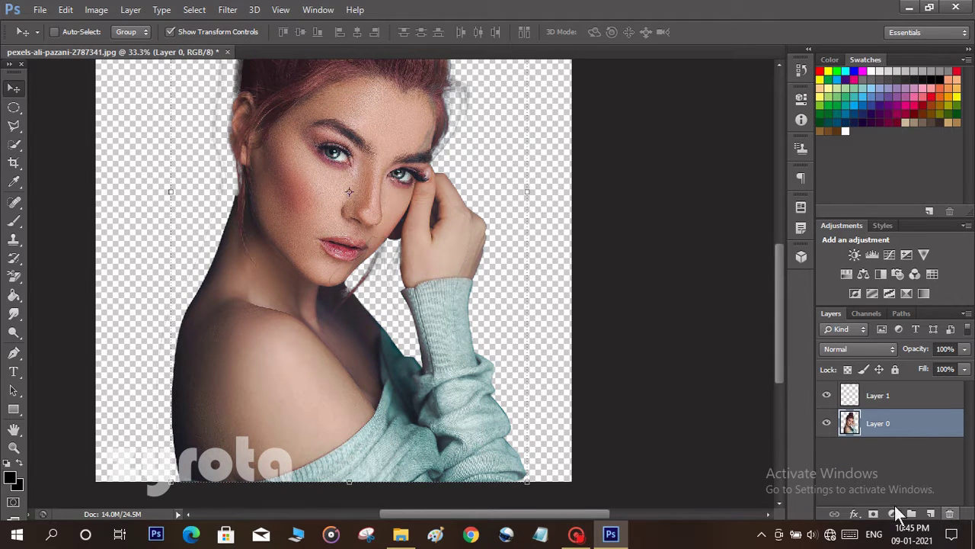
- Choose the Smudge tool with the 45 px textured brush tip for the eye at the picture's left, and reduce its size to 26 px
{"action": "scroll", "coordinate": [328, 284], "scroll_direction": "up", "scroll_amount": 3}
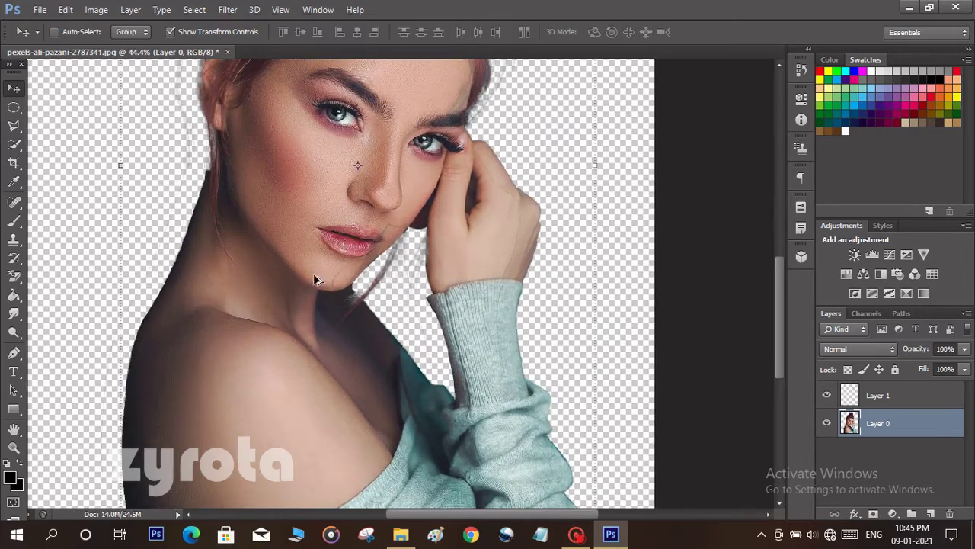
{"action": "scroll", "coordinate": [246, 379], "scroll_direction": "up", "scroll_amount": 4}
{"action": "left_click_drag", "start_coordinate": [247, 416], "coordinate": [312, 476]}
{"action": "left_click_drag", "start_coordinate": [366, 198], "coordinate": [213, 403]}
{"action": "scroll", "coordinate": [294, 320], "scroll_direction": "up", "scroll_amount": 13}
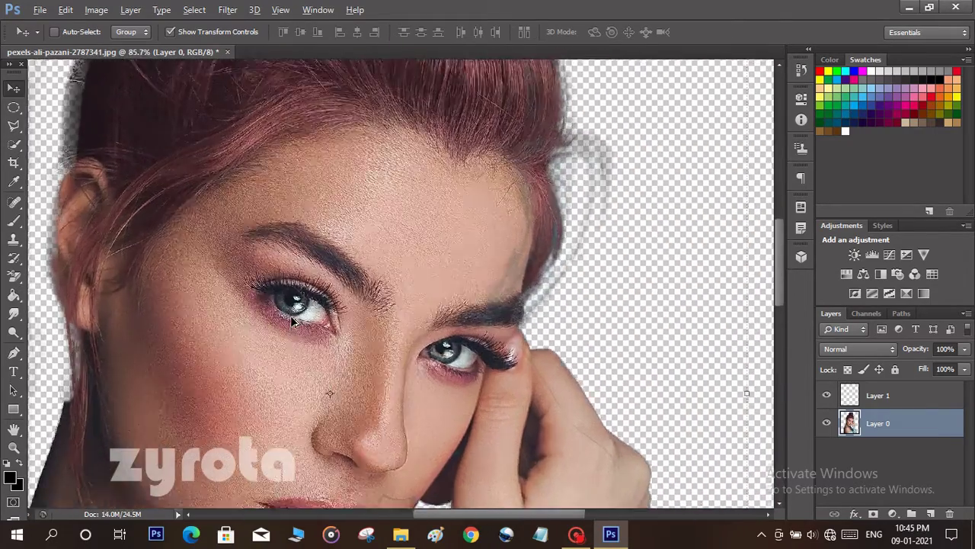
{"action": "scroll", "coordinate": [274, 295], "scroll_direction": "up", "scroll_amount": 3}
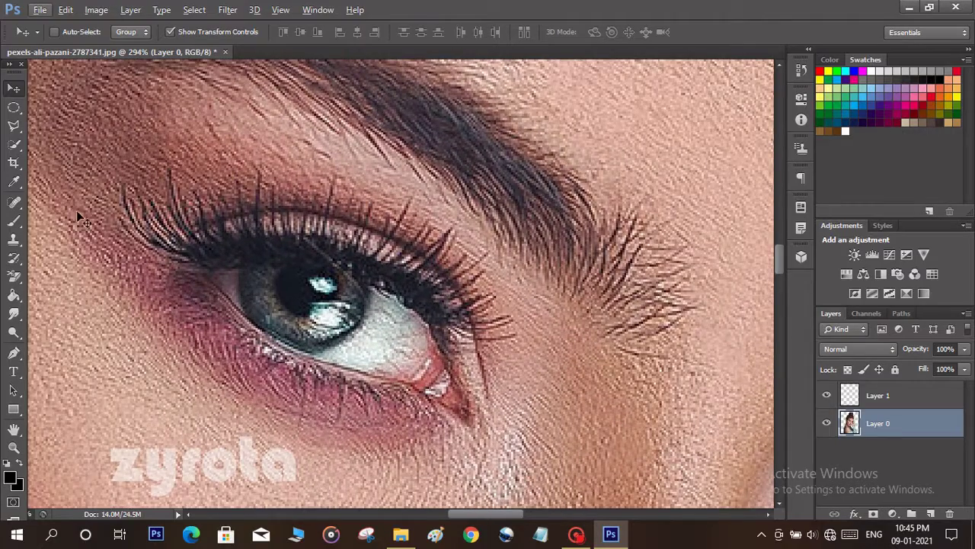
{"action": "left_click", "coordinate": [14, 314]}
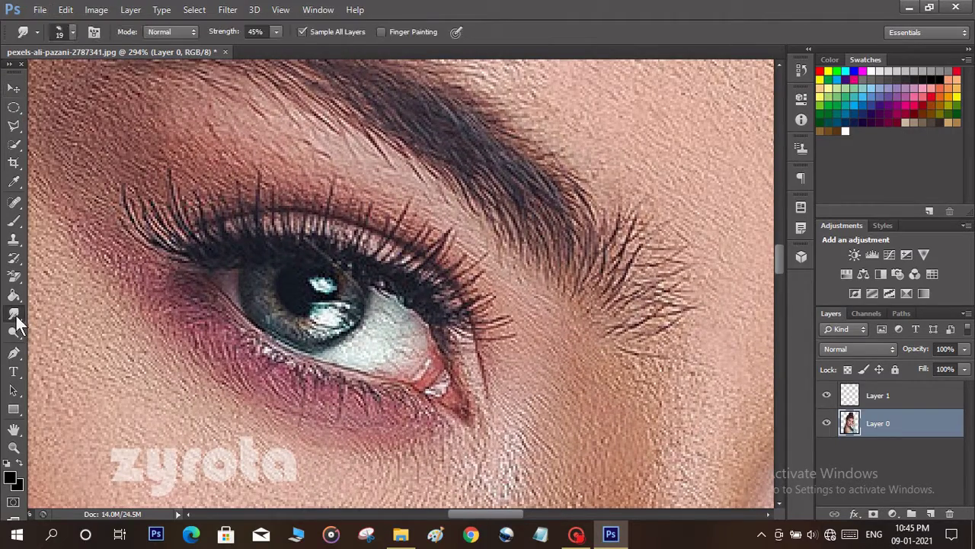
{"action": "left_click", "coordinate": [71, 33]}
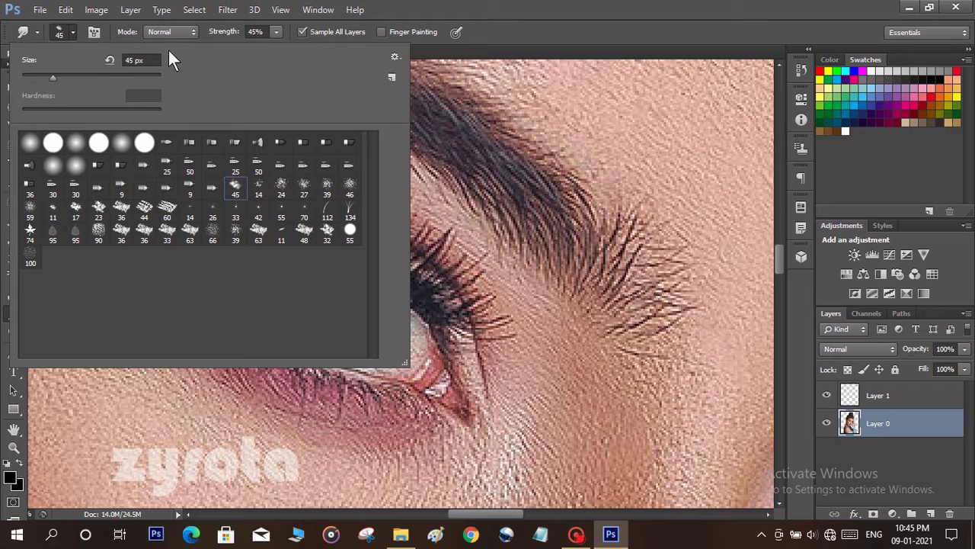
{"action": "left_click", "coordinate": [276, 32]}
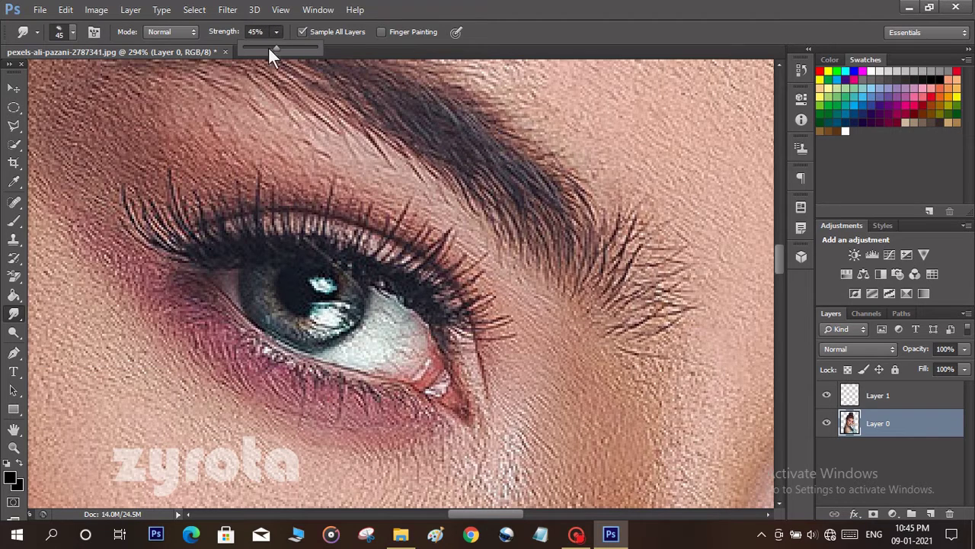
{"action": "right_click", "coordinate": [255, 158]}
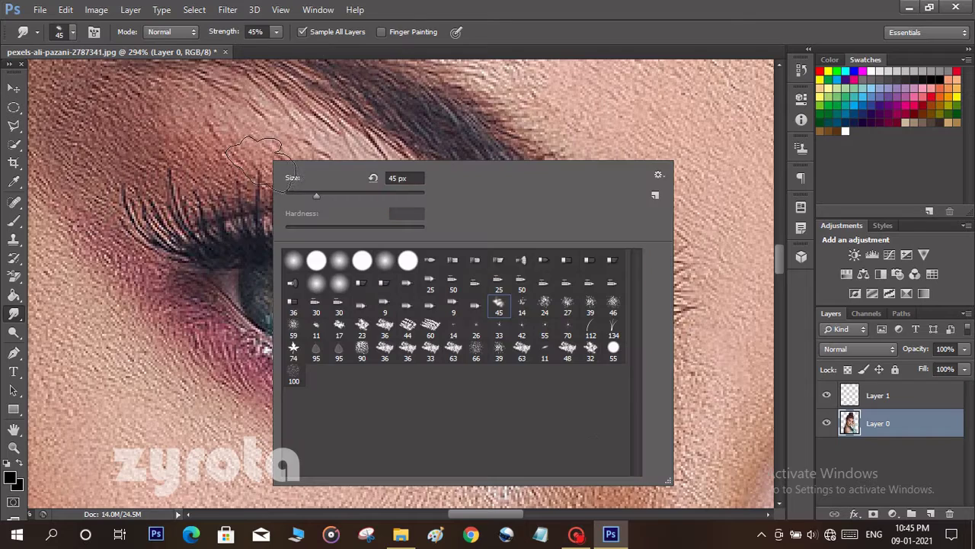
{"action": "key", "text": "Return"}
- Reduce the Smudge brush size to 14 px and smooth the iris, pupil and inner upper lash line of the eye
{"action": "right_click", "coordinate": [284, 182]}
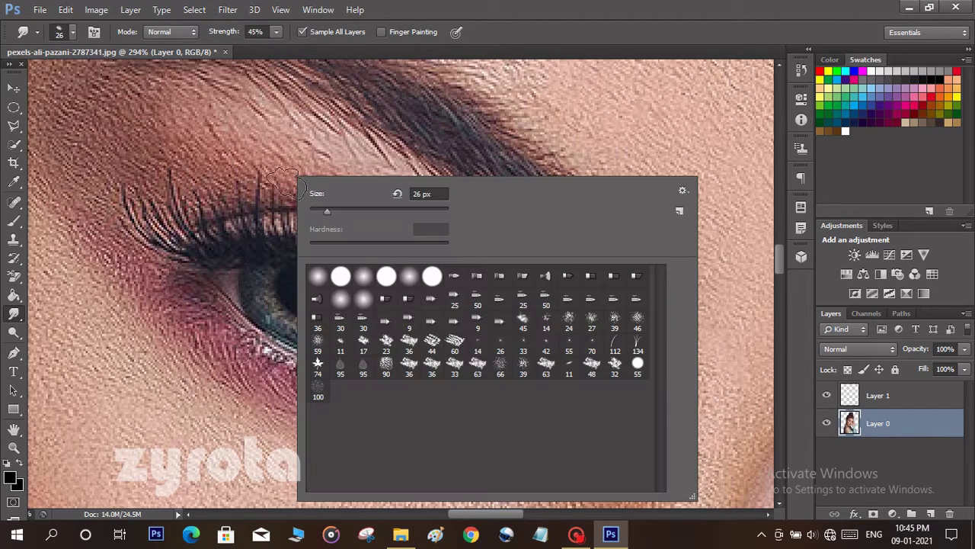
{"action": "left_click", "coordinate": [316, 207]}
{"action": "left_click", "coordinate": [272, 305]}
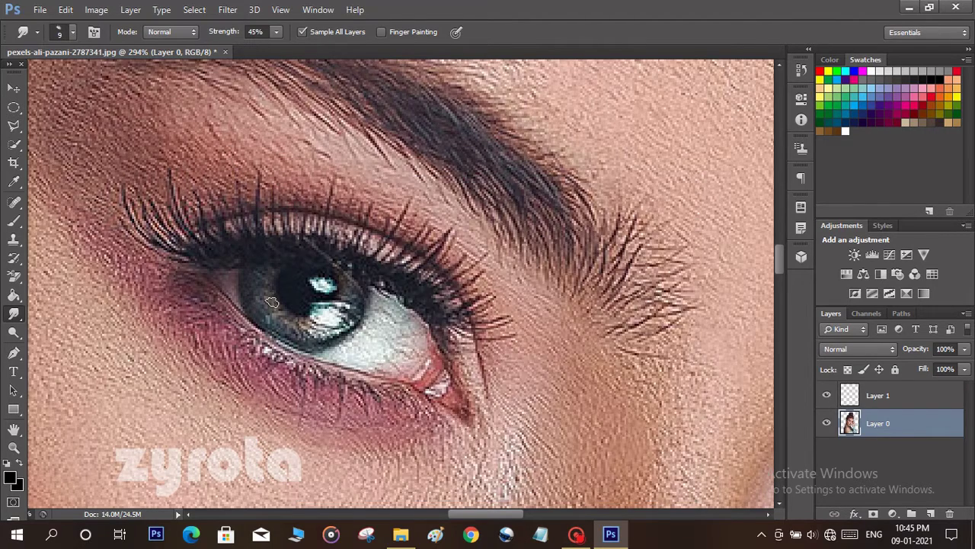
{"action": "right_click", "coordinate": [274, 269]}
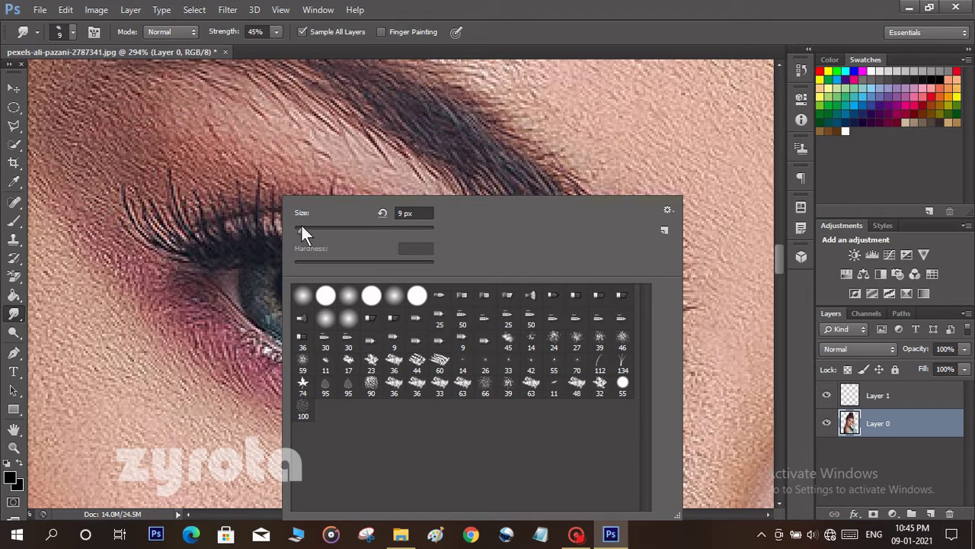
{"action": "left_click", "coordinate": [303, 227]}
{"action": "left_click", "coordinate": [234, 253]}
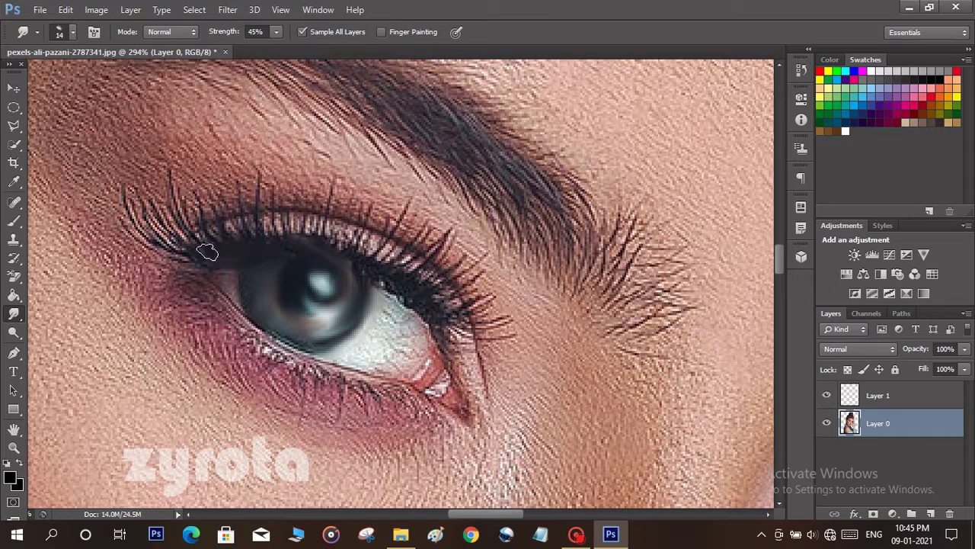
- Set the Smudge mode to Darken and blend the dark line along the upper lashes
{"action": "left_click", "coordinate": [172, 32]}
{"action": "left_click", "coordinate": [160, 52]}
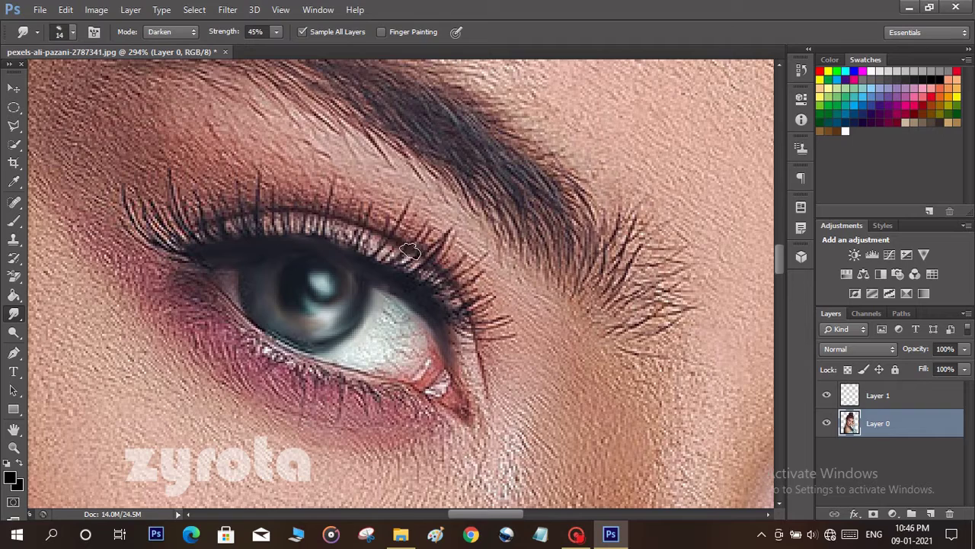
- Set the Smudge mode to Normal and size to 28 px, and smooth the white and outer corner of the left eye
{"action": "left_click", "coordinate": [172, 31]}
{"action": "left_click", "coordinate": [156, 47]}
{"action": "right_click", "coordinate": [387, 337]}
{"action": "left_click_drag", "start_coordinate": [424, 230], "coordinate": [429, 229]}
{"action": "mouse_move", "coordinate": [383, 322]}
{"action": "left_mouse_down"}
{"action": "mouse_move", "coordinate": [421, 352]}
{"action": "mouse_move", "coordinate": [395, 360]}
{"action": "left_mouse_up"}
{"action": "mouse_move", "coordinate": [201, 269]}
{"action": "left_mouse_down"}
{"action": "mouse_move", "coordinate": [221, 297]}
{"action": "mouse_move", "coordinate": [229, 352]}
{"action": "mouse_move", "coordinate": [180, 263]}
{"action": "mouse_move", "coordinate": [252, 352]}
{"action": "mouse_move", "coordinate": [204, 284]}
{"action": "left_mouse_up"}
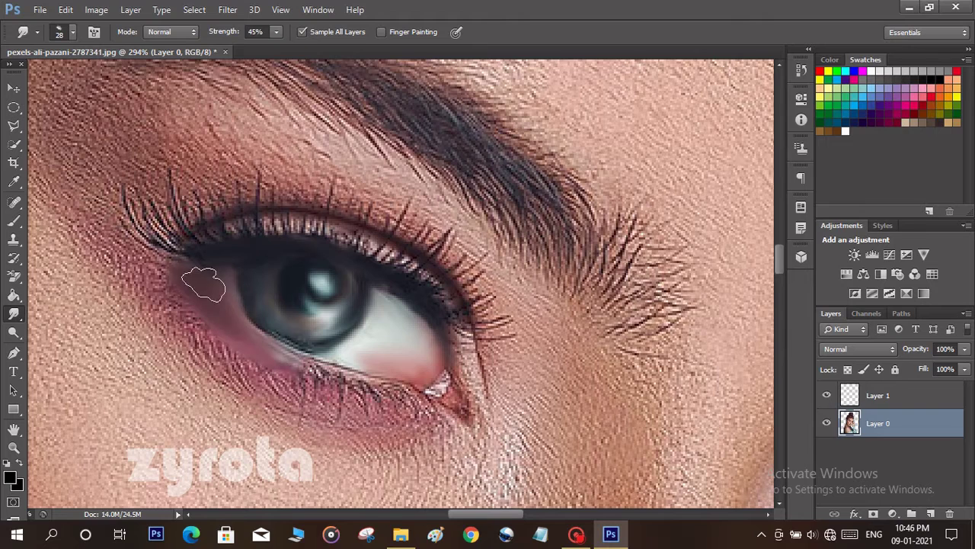
- Smudge the lower lashes, the pink shadow below the left eye and the skin around its inner corner
{"action": "mouse_move", "coordinate": [298, 366]}
{"action": "left_mouse_down"}
{"action": "mouse_move", "coordinate": [411, 411]}
{"action": "mouse_move", "coordinate": [157, 285]}
{"action": "left_mouse_up"}
{"action": "left_click_drag", "start_coordinate": [442, 436], "coordinate": [350, 411]}
{"action": "mouse_move", "coordinate": [428, 388]}
{"action": "left_mouse_down"}
{"action": "mouse_move", "coordinate": [455, 403]}
{"action": "mouse_move", "coordinate": [474, 399]}
{"action": "mouse_move", "coordinate": [342, 438]}
{"action": "mouse_move", "coordinate": [446, 451]}
{"action": "mouse_move", "coordinate": [516, 375]}
{"action": "mouse_move", "coordinate": [622, 454]}
{"action": "mouse_move", "coordinate": [619, 357]}
{"action": "left_mouse_up"}
- Soften the left eye's upper lashes, lid and inner eyebrow, with the Smudge strength lowered to 36%
{"action": "mouse_move", "coordinate": [279, 228]}
{"action": "left_mouse_down"}
{"action": "mouse_move", "coordinate": [334, 276]}
{"action": "mouse_move", "coordinate": [229, 300]}
{"action": "mouse_move", "coordinate": [282, 254]}
{"action": "mouse_move", "coordinate": [358, 244]}
{"action": "mouse_move", "coordinate": [533, 350]}
{"action": "mouse_move", "coordinate": [633, 381]}
{"action": "mouse_move", "coordinate": [609, 275]}
{"action": "mouse_move", "coordinate": [733, 408]}
{"action": "mouse_move", "coordinate": [735, 358]}
{"action": "left_mouse_up"}
{"action": "left_click", "coordinate": [277, 31]}
{"action": "mouse_move", "coordinate": [572, 215]}
{"action": "left_mouse_down"}
{"action": "mouse_move", "coordinate": [495, 206]}
{"action": "mouse_move", "coordinate": [404, 137]}
{"action": "mouse_move", "coordinate": [252, 115]}
{"action": "mouse_move", "coordinate": [293, 141]}
{"action": "left_mouse_up"}
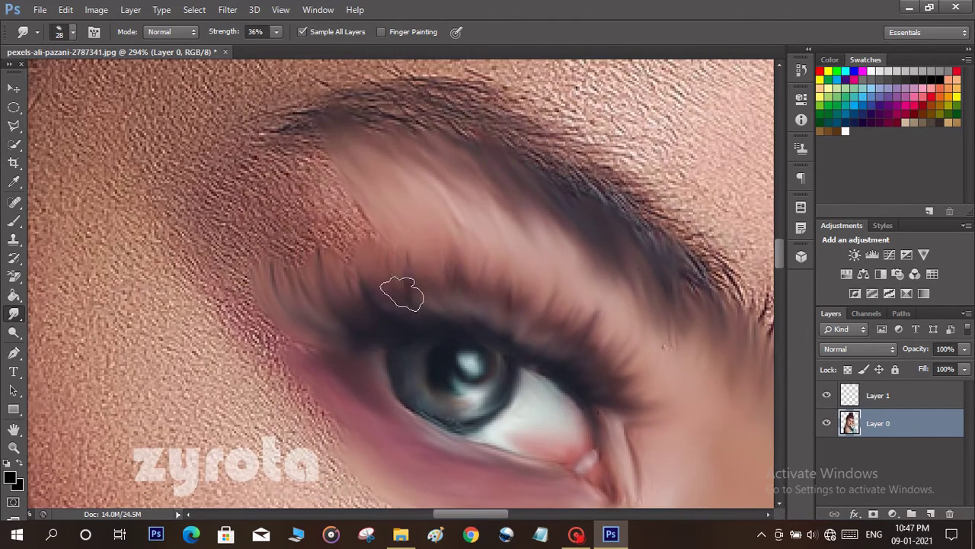
- Paint a black line along the left eye's upper lash line with a 6 px Brush at 39% opacity and 57% flow
{"action": "key", "text": "b"}
{"action": "right_click", "coordinate": [376, 271]}
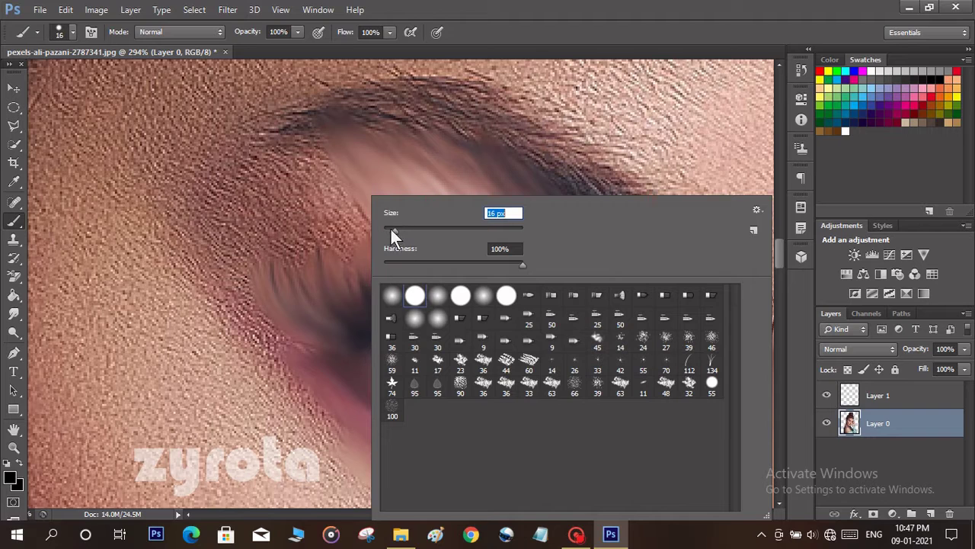
{"action": "key", "text": "Return"}
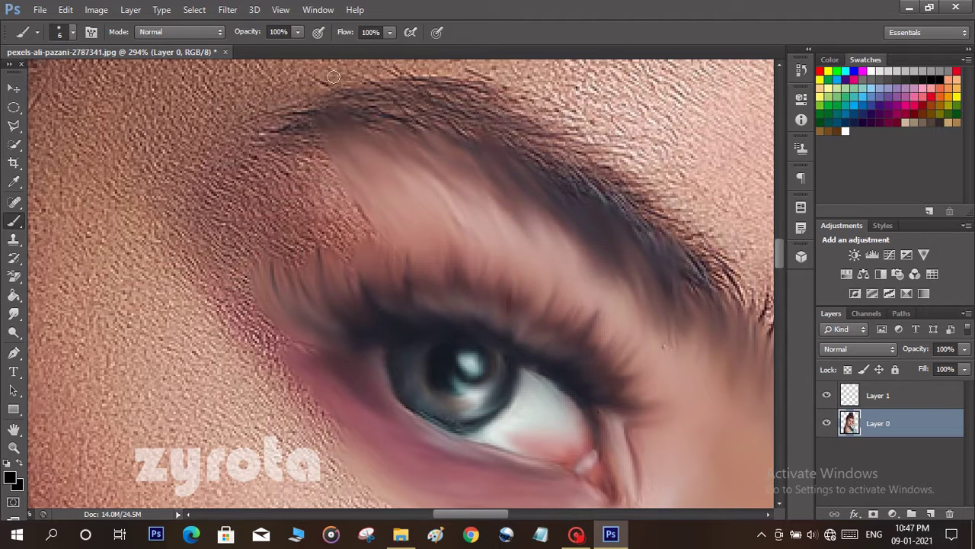
{"action": "left_click", "coordinate": [390, 32]}
{"action": "left_click", "coordinate": [360, 48]}
{"action": "mouse_move", "coordinate": [441, 325]}
{"action": "left_mouse_down"}
{"action": "mouse_move", "coordinate": [396, 335]}
{"action": "mouse_move", "coordinate": [468, 329]}
{"action": "mouse_move", "coordinate": [565, 371]}
{"action": "left_mouse_up"}
- Set the brush size to 3 px and paint a thin black line along the left eye's lower lid
{"action": "right_click", "coordinate": [365, 366]}
{"action": "left_click_drag", "start_coordinate": [494, 216], "coordinate": [445, 216]}
{"action": "type", "text": "3"}
{"action": "key", "text": "Return"}
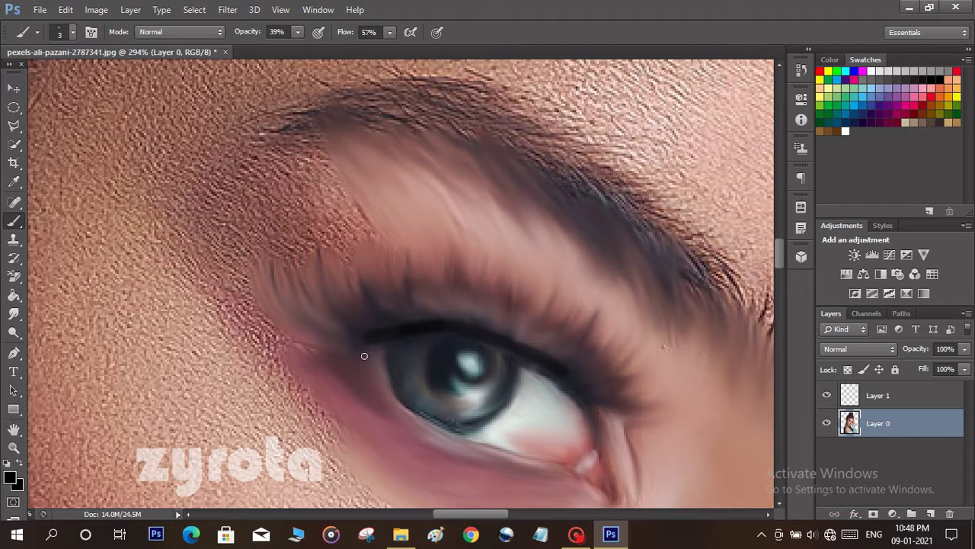
{"action": "mouse_move", "coordinate": [375, 385]}
{"action": "left_mouse_down"}
{"action": "mouse_move", "coordinate": [402, 414]}
{"action": "mouse_move", "coordinate": [472, 451]}
{"action": "left_mouse_up"}
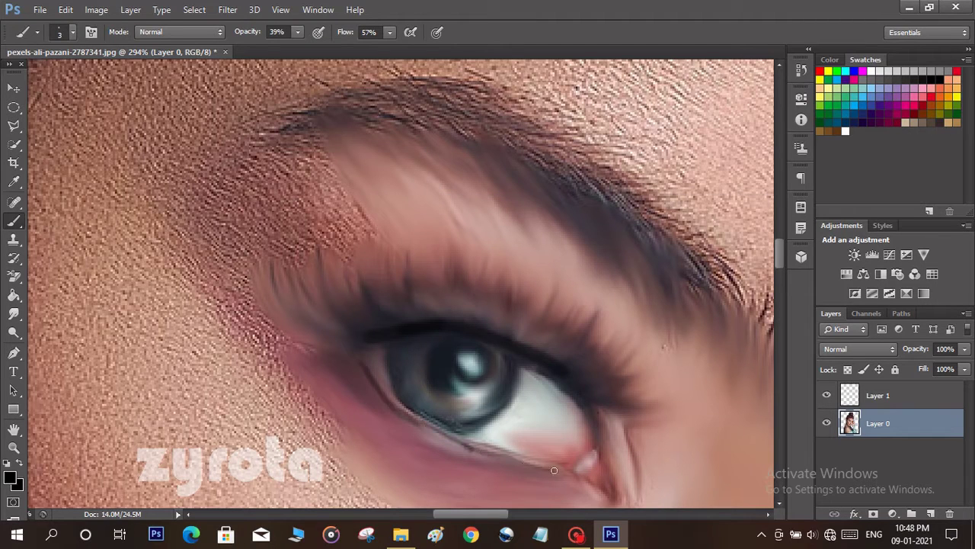
- Set the brush size to 8 px and extend the dark upper lash line toward both corners of the eye
{"action": "right_click", "coordinate": [461, 381]}
{"action": "type", "text": "8"}
{"action": "key", "text": "Return"}
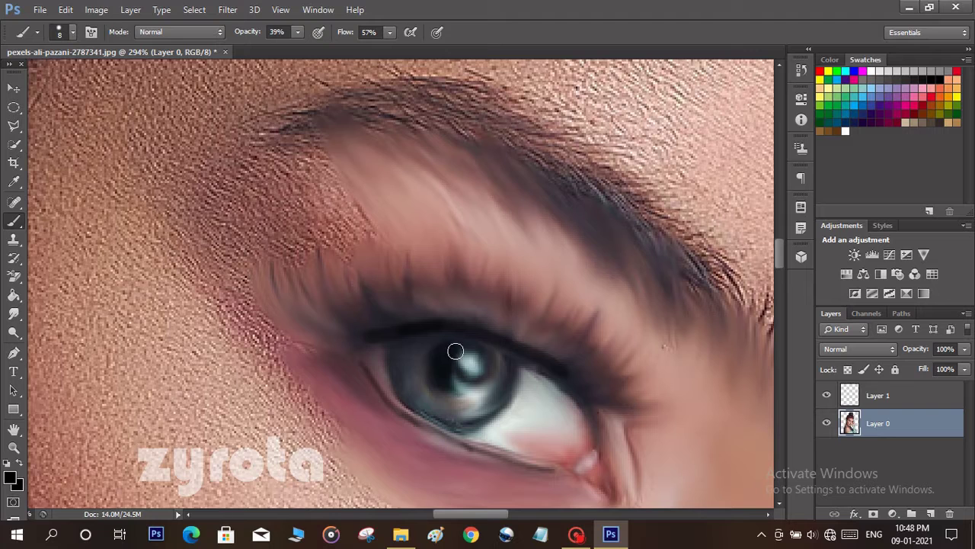
{"action": "left_click_drag", "start_coordinate": [565, 373], "coordinate": [585, 416]}
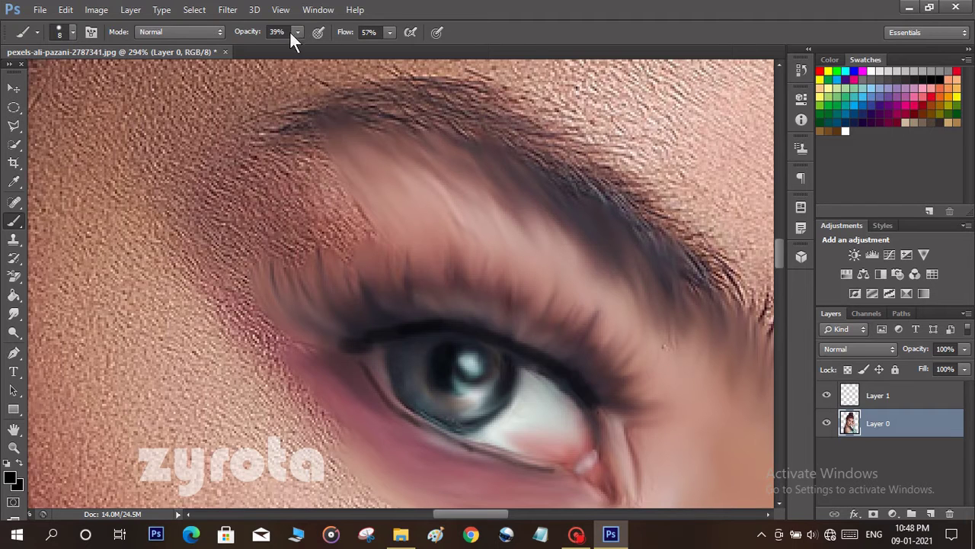
- Switch to the Smudge tool and blend the painted upper lash line into the lashes and outer corner
{"action": "key", "text": "r"}
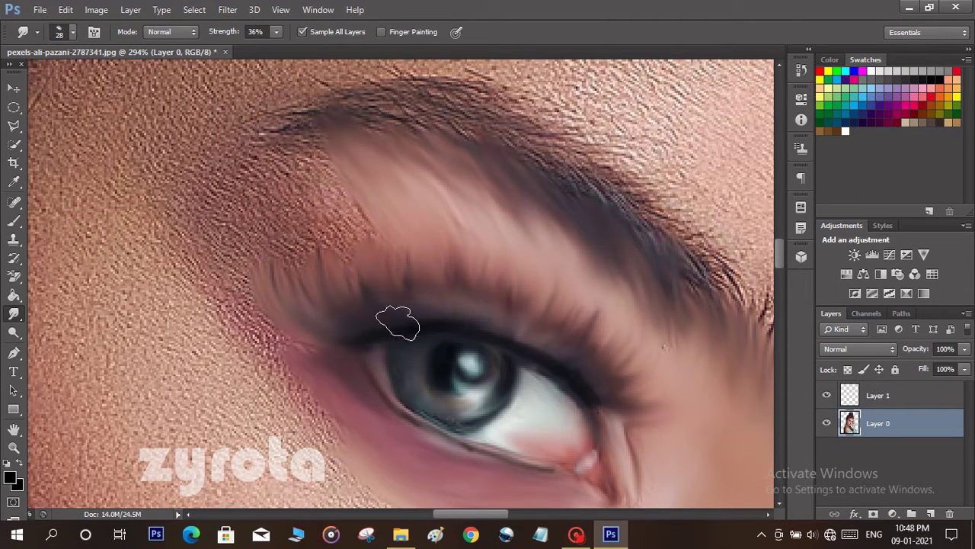
{"action": "left_click_drag", "start_coordinate": [432, 349], "coordinate": [273, 250]}
{"action": "left_click_drag", "start_coordinate": [298, 355], "coordinate": [378, 374]}
- Smooth the skin below the left eye, on the outer upper lid and across the temple
{"action": "mouse_move", "coordinate": [368, 422]}
{"action": "left_mouse_down"}
{"action": "mouse_move", "coordinate": [414, 501]}
{"action": "mouse_move", "coordinate": [478, 505]}
{"action": "left_mouse_up"}
{"action": "mouse_move", "coordinate": [314, 218]}
{"action": "left_mouse_down"}
{"action": "mouse_move", "coordinate": [258, 142]}
{"action": "mouse_move", "coordinate": [182, 131]}
{"action": "left_mouse_up"}
{"action": "mouse_move", "coordinate": [226, 177]}
{"action": "left_mouse_down"}
{"action": "mouse_move", "coordinate": [271, 235]}
{"action": "mouse_move", "coordinate": [256, 190]}
{"action": "mouse_move", "coordinate": [394, 185]}
{"action": "mouse_move", "coordinate": [362, 207]}
{"action": "mouse_move", "coordinate": [460, 246]}
{"action": "mouse_move", "coordinate": [333, 191]}
{"action": "mouse_move", "coordinate": [228, 221]}
{"action": "mouse_move", "coordinate": [248, 235]}
{"action": "mouse_move", "coordinate": [206, 291]}
{"action": "mouse_move", "coordinate": [214, 343]}
{"action": "mouse_move", "coordinate": [157, 252]}
{"action": "mouse_move", "coordinate": [185, 172]}
{"action": "mouse_move", "coordinate": [125, 180]}
{"action": "mouse_move", "coordinate": [150, 254]}
{"action": "mouse_move", "coordinate": [205, 351]}
{"action": "mouse_move", "coordinate": [103, 206]}
{"action": "mouse_move", "coordinate": [103, 233]}
{"action": "left_mouse_up"}
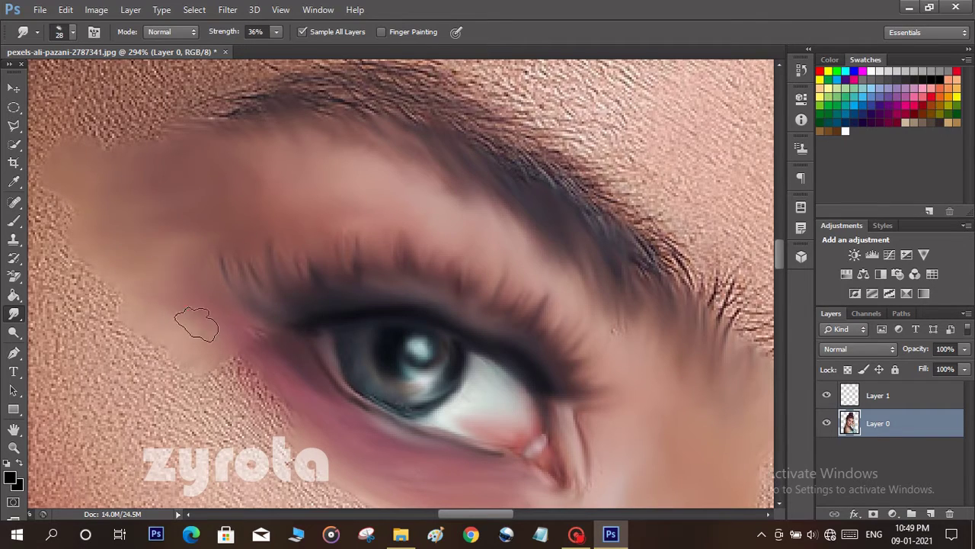
- Smooth the skin from the left eye's inner corner across the nose bridge, keeping the Smudge mode at Normal
{"action": "left_click_drag", "start_coordinate": [761, 422], "coordinate": [679, 328]}
{"action": "left_click_drag", "start_coordinate": [533, 431], "coordinate": [394, 226]}
{"action": "mouse_move", "coordinate": [350, 263]}
{"action": "left_mouse_down"}
{"action": "mouse_move", "coordinate": [323, 313]}
{"action": "mouse_move", "coordinate": [446, 197]}
{"action": "mouse_move", "coordinate": [394, 322]}
{"action": "mouse_move", "coordinate": [270, 298]}
{"action": "mouse_move", "coordinate": [285, 379]}
{"action": "mouse_move", "coordinate": [538, 304]}
{"action": "mouse_move", "coordinate": [518, 279]}
{"action": "mouse_move", "coordinate": [535, 165]}
{"action": "mouse_move", "coordinate": [557, 191]}
{"action": "mouse_move", "coordinate": [647, 149]}
{"action": "mouse_move", "coordinate": [538, 129]}
{"action": "left_mouse_up"}
{"action": "left_click", "coordinate": [169, 32]}
{"action": "left_click", "coordinate": [163, 47]}
{"action": "left_click_drag", "start_coordinate": [431, 413], "coordinate": [408, 213]}
{"action": "left_click_drag", "start_coordinate": [424, 229], "coordinate": [473, 227]}
{"action": "left_click", "coordinate": [166, 34]}
{"action": "left_click", "coordinate": [162, 48]}
- Smooth the nose down to the nostrils and the skin beside the right eye's inner corner
{"action": "mouse_move", "coordinate": [379, 218]}
{"action": "left_mouse_down"}
{"action": "mouse_move", "coordinate": [460, 262]}
{"action": "mouse_move", "coordinate": [483, 244]}
{"action": "mouse_move", "coordinate": [447, 283]}
{"action": "mouse_move", "coordinate": [391, 294]}
{"action": "mouse_move", "coordinate": [408, 245]}
{"action": "mouse_move", "coordinate": [514, 300]}
{"action": "mouse_move", "coordinate": [514, 466]}
{"action": "left_mouse_up"}
{"action": "mouse_move", "coordinate": [497, 465]}
{"action": "left_mouse_down"}
{"action": "mouse_move", "coordinate": [505, 388]}
{"action": "mouse_move", "coordinate": [463, 389]}
{"action": "mouse_move", "coordinate": [468, 272]}
{"action": "mouse_move", "coordinate": [373, 358]}
{"action": "mouse_move", "coordinate": [395, 226]}
{"action": "mouse_move", "coordinate": [274, 305]}
{"action": "mouse_move", "coordinate": [206, 243]}
{"action": "mouse_move", "coordinate": [300, 207]}
{"action": "mouse_move", "coordinate": [270, 178]}
{"action": "left_mouse_up"}
{"action": "mouse_move", "coordinate": [353, 428]}
{"action": "left_mouse_down"}
{"action": "mouse_move", "coordinate": [294, 390]}
{"action": "mouse_move", "coordinate": [340, 434]}
{"action": "mouse_move", "coordinate": [436, 460]}
{"action": "mouse_move", "coordinate": [241, 394]}
{"action": "mouse_move", "coordinate": [204, 98]}
{"action": "left_mouse_up"}
{"action": "mouse_move", "coordinate": [477, 206]}
{"action": "left_mouse_down"}
{"action": "mouse_move", "coordinate": [169, 305]}
{"action": "mouse_move", "coordinate": [81, 499]}
{"action": "left_mouse_up"}
{"action": "mouse_move", "coordinate": [259, 180]}
{"action": "left_mouse_down"}
{"action": "mouse_move", "coordinate": [168, 268]}
{"action": "mouse_move", "coordinate": [207, 297]}
{"action": "mouse_move", "coordinate": [201, 320]}
{"action": "left_mouse_up"}
{"action": "mouse_move", "coordinate": [220, 292]}
{"action": "left_mouse_down"}
{"action": "mouse_move", "coordinate": [214, 266]}
{"action": "mouse_move", "coordinate": [210, 292]}
{"action": "left_mouse_up"}
{"action": "mouse_move", "coordinate": [194, 265]}
{"action": "left_mouse_down"}
{"action": "mouse_move", "coordinate": [251, 278]}
{"action": "mouse_move", "coordinate": [242, 295]}
{"action": "left_mouse_up"}
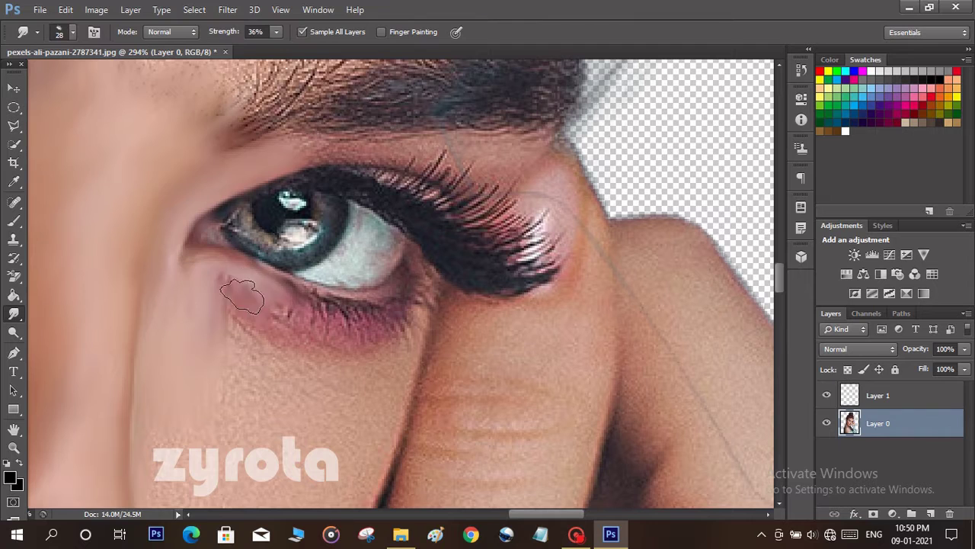
- Smudge the lower lashes and purple shadow beneath the right eye into smooth skin
{"action": "scroll", "coordinate": [242, 296], "scroll_direction": "up", "scroll_amount": 4}
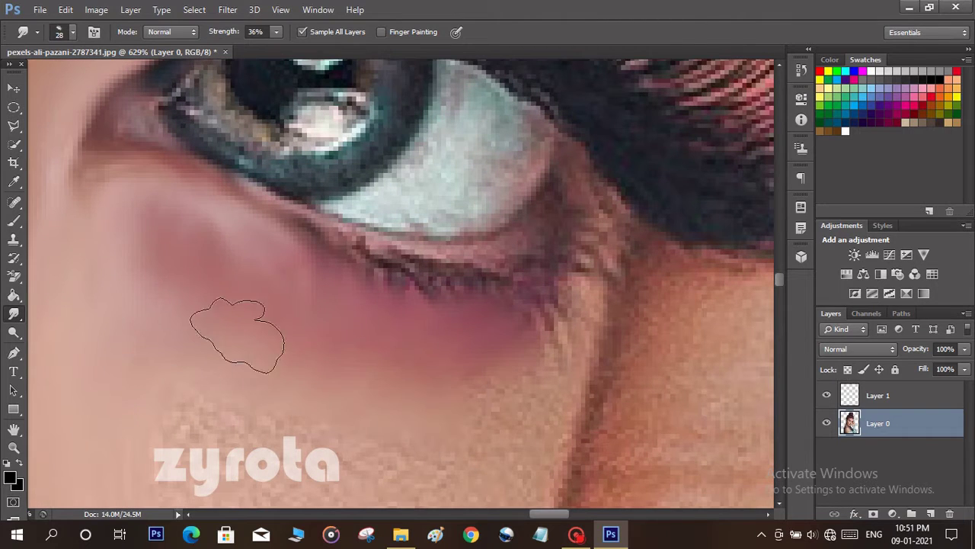
{"action": "mouse_move", "coordinate": [266, 261]}
{"action": "left_mouse_down"}
{"action": "mouse_move", "coordinate": [361, 313]}
{"action": "mouse_move", "coordinate": [369, 255]}
{"action": "mouse_move", "coordinate": [355, 239]}
{"action": "mouse_move", "coordinate": [445, 254]}
{"action": "mouse_move", "coordinate": [550, 221]}
{"action": "mouse_move", "coordinate": [590, 242]}
{"action": "mouse_move", "coordinate": [560, 185]}
{"action": "mouse_move", "coordinate": [583, 243]}
{"action": "mouse_move", "coordinate": [583, 337]}
{"action": "left_mouse_up"}
{"action": "mouse_move", "coordinate": [546, 397]}
{"action": "left_mouse_down"}
{"action": "mouse_move", "coordinate": [583, 310]}
{"action": "mouse_move", "coordinate": [366, 316]}
{"action": "mouse_move", "coordinate": [393, 203]}
{"action": "left_mouse_up"}
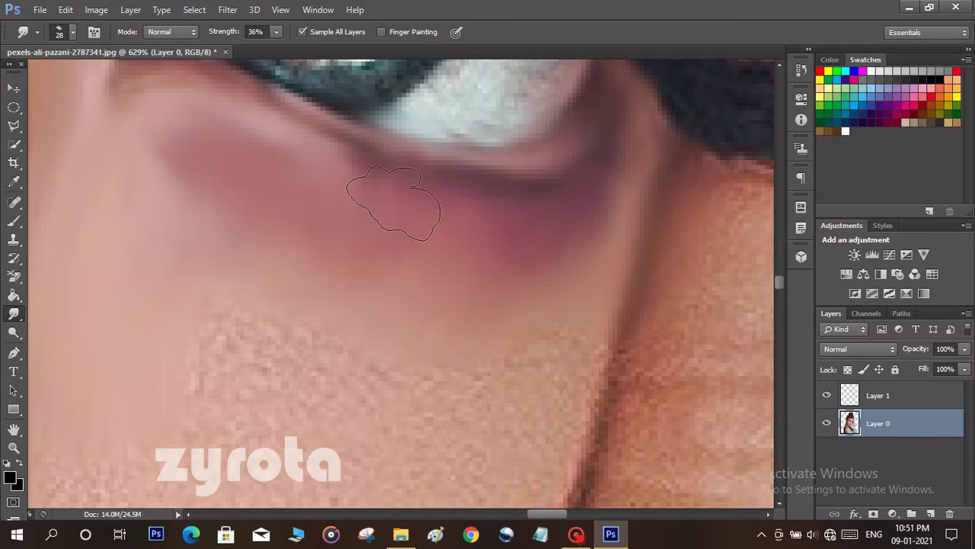
- Smooth the cheek between the nose and the finger, down to the face edge beside the mouth
{"action": "scroll", "coordinate": [438, 254], "scroll_direction": "down", "scroll_amount": 5}
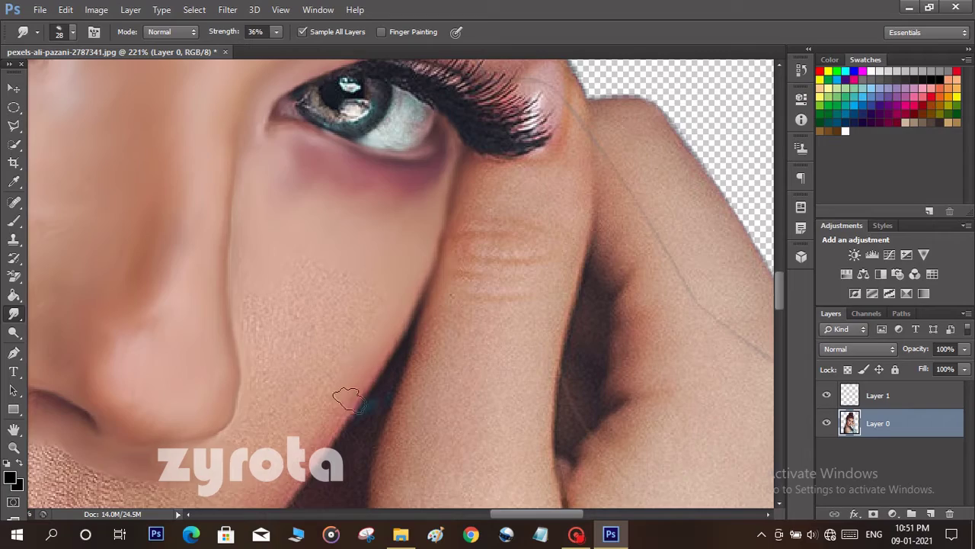
{"action": "left_click_drag", "start_coordinate": [250, 451], "coordinate": [345, 333]}
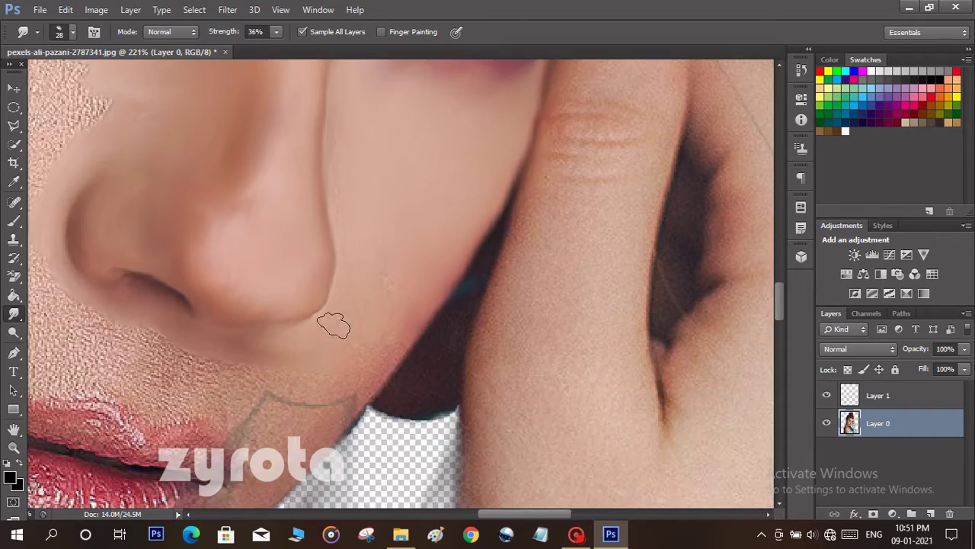
{"action": "left_click_drag", "start_coordinate": [386, 358], "coordinate": [461, 119]}
- Delete Layer 1, leaving only the portrait layer
{"action": "key", "text": "ctrl+minus"}
{"action": "key", "text": "ctrl+minus"}
{"action": "key", "text": "ctrl+minus"}
{"action": "key", "text": "ctrl+minus"}
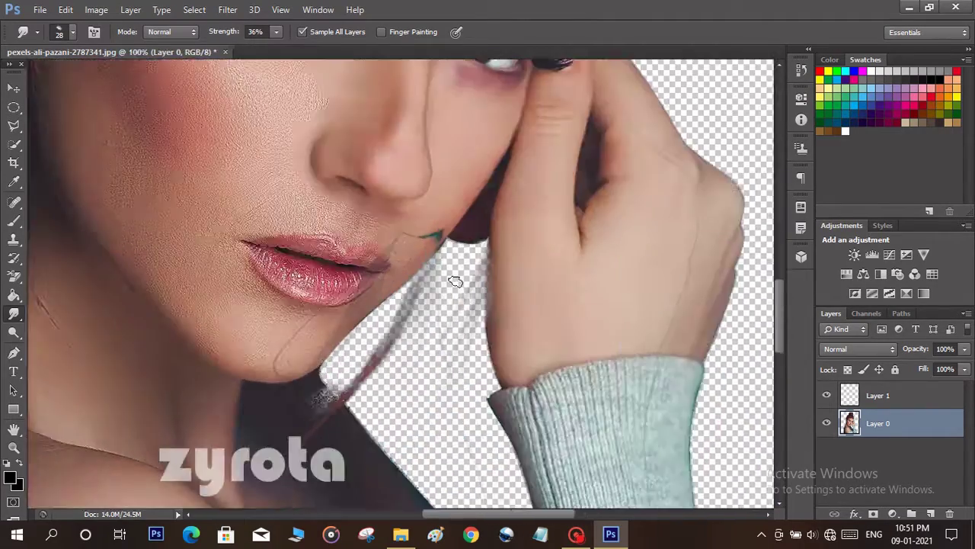
{"action": "key", "text": "ctrl+plus"}
{"action": "left_click_drag", "start_coordinate": [919, 397], "coordinate": [951, 513]}
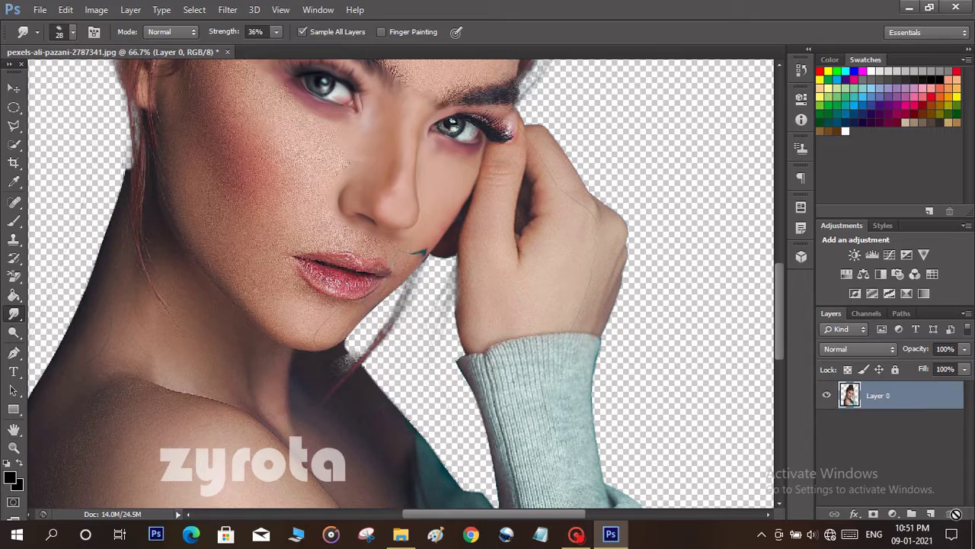
{"action": "left_click_drag", "start_coordinate": [425, 258], "coordinate": [486, 264]}
{"action": "key", "text": "ctrl+z"}
{"action": "key", "text": "ctrl+z"}
- Remove the teal patch on the cheek edge beside the mouth with the content-aware Spot Healing Brush
{"action": "scroll", "coordinate": [471, 265], "scroll_direction": "up", "scroll_amount": 18}
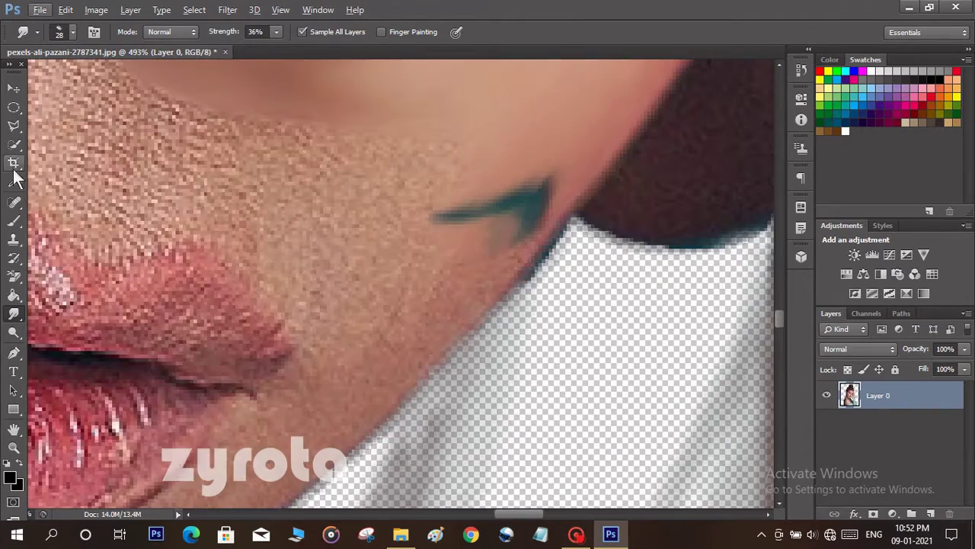
{"action": "left_click", "coordinate": [15, 202]}
{"action": "left_click", "coordinate": [479, 221]}
{"action": "left_click", "coordinate": [537, 198]}
{"action": "left_click", "coordinate": [448, 228]}
{"action": "left_click", "coordinate": [548, 205]}
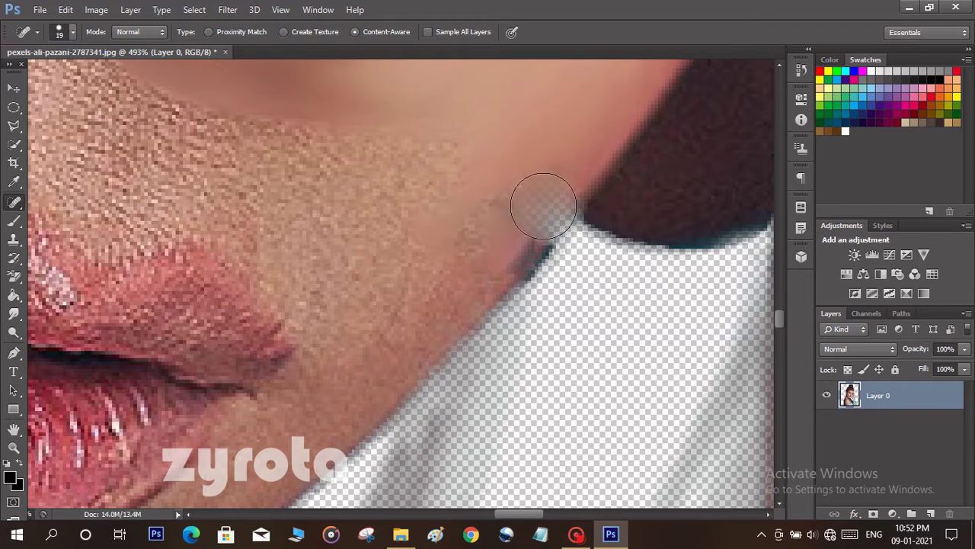
- Smudge the healed cheek edge and smooth the skin between the nose and the right mouth corner
{"action": "left_click", "coordinate": [13, 315]}
{"action": "mouse_move", "coordinate": [545, 195]}
{"action": "left_mouse_down"}
{"action": "mouse_move", "coordinate": [442, 298]}
{"action": "mouse_move", "coordinate": [551, 159]}
{"action": "left_mouse_up"}
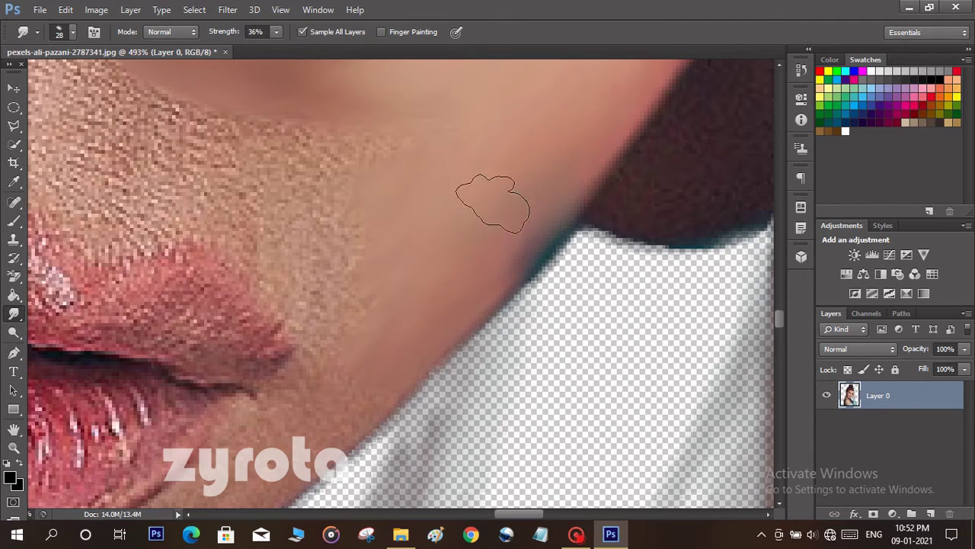
{"action": "left_click_drag", "start_coordinate": [458, 404], "coordinate": [459, 354]}
{"action": "left_click_drag", "start_coordinate": [450, 301], "coordinate": [327, 353]}
{"action": "left_click_drag", "start_coordinate": [306, 138], "coordinate": [319, 286]}
{"action": "left_click_drag", "start_coordinate": [429, 287], "coordinate": [396, 241]}
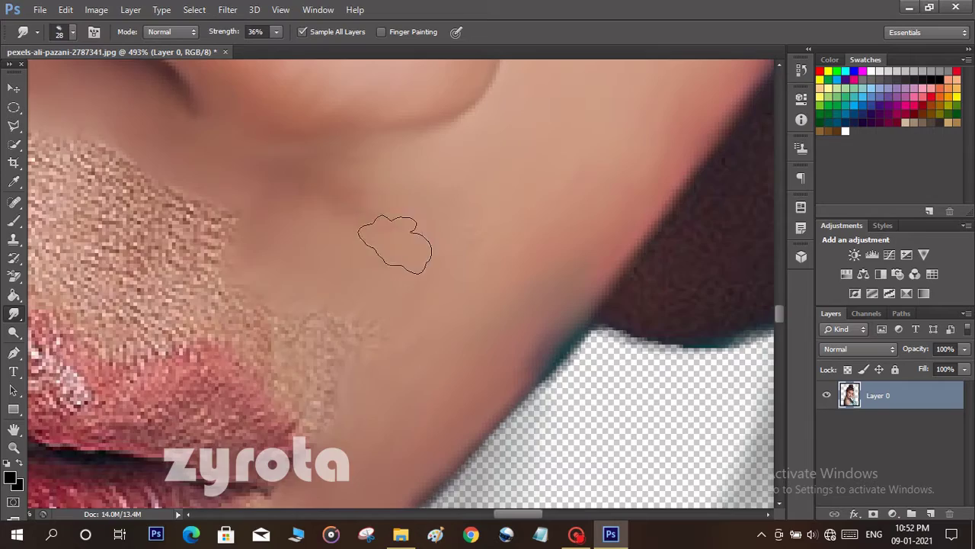
- Smooth the skin between the nose and the upper lip, following the lip's upper edge
{"action": "left_click_drag", "start_coordinate": [298, 352], "coordinate": [648, 254]}
{"action": "mouse_move", "coordinate": [457, 233]}
{"action": "left_mouse_down"}
{"action": "mouse_move", "coordinate": [559, 198]}
{"action": "mouse_move", "coordinate": [595, 244]}
{"action": "left_mouse_up"}
{"action": "left_click_drag", "start_coordinate": [533, 191], "coordinate": [431, 95]}
{"action": "left_click_drag", "start_coordinate": [462, 90], "coordinate": [555, 221]}
{"action": "mouse_move", "coordinate": [499, 167]}
{"action": "left_mouse_down"}
{"action": "mouse_move", "coordinate": [523, 323]}
{"action": "mouse_move", "coordinate": [442, 312]}
{"action": "mouse_move", "coordinate": [388, 200]}
{"action": "left_mouse_up"}
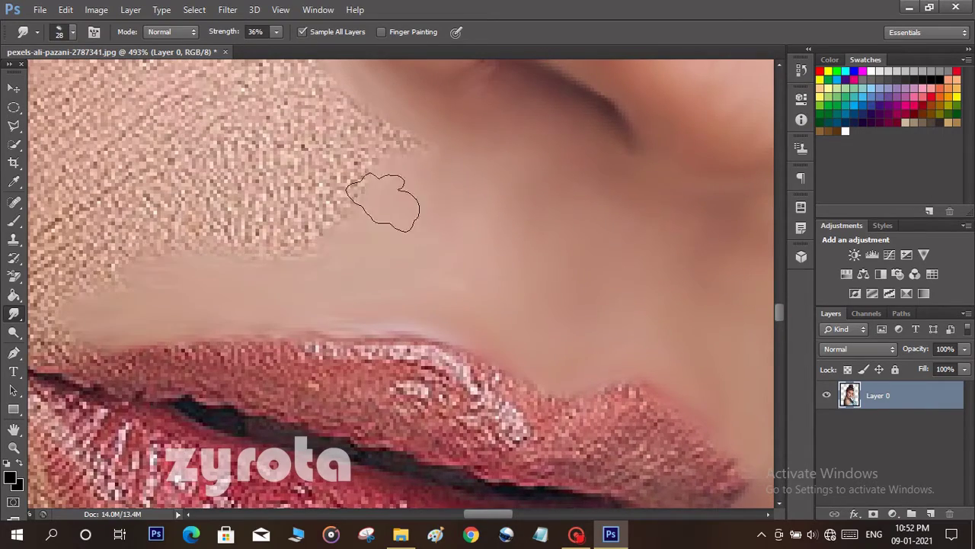
- Smooth the remaining skin around the mouth and directly below the lower lip
{"action": "left_click_drag", "start_coordinate": [573, 254], "coordinate": [687, 166]}
{"action": "left_click_drag", "start_coordinate": [687, 457], "coordinate": [602, 114]}
{"action": "left_click_drag", "start_coordinate": [710, 196], "coordinate": [633, 374]}
{"action": "left_click_drag", "start_coordinate": [633, 286], "coordinate": [404, 344]}
{"action": "left_click_drag", "start_coordinate": [537, 314], "coordinate": [615, 229]}
{"action": "left_click_drag", "start_coordinate": [305, 397], "coordinate": [523, 225]}
{"action": "mouse_move", "coordinate": [534, 229]}
{"action": "left_mouse_down"}
{"action": "mouse_move", "coordinate": [484, 249]}
{"action": "mouse_move", "coordinate": [404, 228]}
{"action": "left_mouse_up"}
{"action": "left_click_drag", "start_coordinate": [289, 221], "coordinate": [492, 303]}
{"action": "mouse_move", "coordinate": [349, 255]}
{"action": "left_mouse_down"}
{"action": "mouse_move", "coordinate": [396, 240]}
{"action": "mouse_move", "coordinate": [381, 364]}
{"action": "left_mouse_up"}
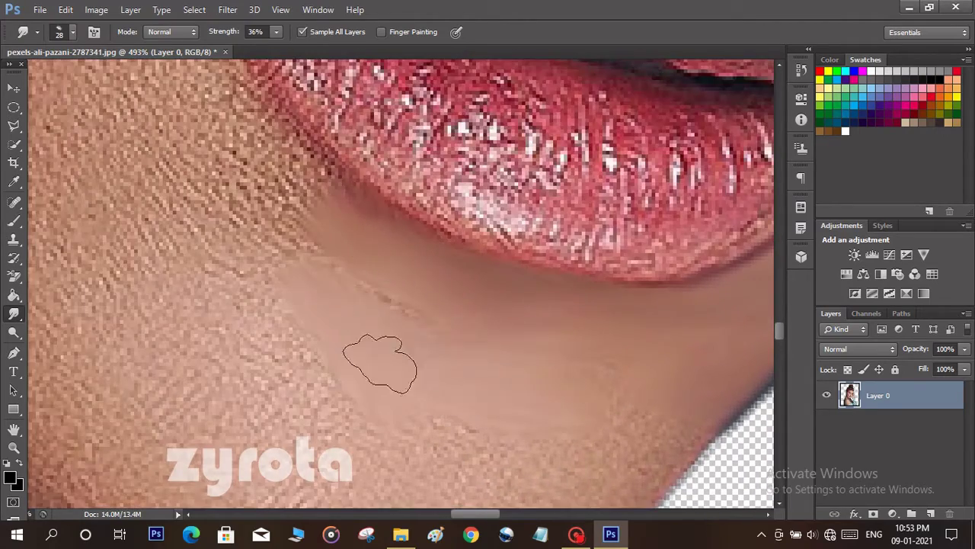
- Smooth the textured skin of the chin and beside the lower lip
{"action": "left_click_drag", "start_coordinate": [575, 424], "coordinate": [504, 242]}
{"action": "mouse_move", "coordinate": [629, 262]}
{"action": "left_mouse_down"}
{"action": "mouse_move", "coordinate": [472, 348]}
{"action": "mouse_move", "coordinate": [171, 442]}
{"action": "left_mouse_up"}
{"action": "mouse_move", "coordinate": [335, 327]}
{"action": "left_mouse_down"}
{"action": "mouse_move", "coordinate": [526, 352]}
{"action": "mouse_move", "coordinate": [626, 298]}
{"action": "left_mouse_up"}
{"action": "left_click_drag", "start_coordinate": [242, 284], "coordinate": [615, 444]}
{"action": "mouse_move", "coordinate": [210, 270]}
{"action": "left_mouse_down"}
{"action": "mouse_move", "coordinate": [435, 407]}
{"action": "mouse_move", "coordinate": [369, 352]}
{"action": "left_mouse_up"}
- Enlarge the Smudge brush to 49 px and smooth the skin across the left cheek up to the lower eyelid
{"action": "scroll", "coordinate": [426, 309], "scroll_direction": "down", "scroll_amount": 4}
{"action": "key", "text": "bracketright"}
{"action": "key", "text": "bracketright"}
{"action": "key", "text": "bracketright"}
{"action": "key", "text": "bracketright"}
{"action": "mouse_move", "coordinate": [443, 358]}
{"action": "left_mouse_down"}
{"action": "mouse_move", "coordinate": [395, 308]}
{"action": "mouse_move", "coordinate": [560, 186]}
{"action": "mouse_move", "coordinate": [487, 122]}
{"action": "mouse_move", "coordinate": [320, 228]}
{"action": "mouse_move", "coordinate": [310, 183]}
{"action": "mouse_move", "coordinate": [346, 291]}
{"action": "left_mouse_up"}
{"action": "left_click_drag", "start_coordinate": [322, 196], "coordinate": [531, 370]}
{"action": "left_click_drag", "start_coordinate": [441, 267], "coordinate": [406, 353]}
{"action": "mouse_move", "coordinate": [400, 243]}
{"action": "left_mouse_down"}
{"action": "mouse_move", "coordinate": [424, 414]}
{"action": "mouse_move", "coordinate": [455, 428]}
{"action": "mouse_move", "coordinate": [326, 251]}
{"action": "left_mouse_up"}
{"action": "left_click_drag", "start_coordinate": [408, 290], "coordinate": [466, 385]}
{"action": "left_click_drag", "start_coordinate": [426, 263], "coordinate": [477, 343]}
{"action": "left_click_drag", "start_coordinate": [465, 202], "coordinate": [488, 282]}
{"action": "left_click_drag", "start_coordinate": [559, 391], "coordinate": [331, 425]}
{"action": "mouse_move", "coordinate": [414, 327]}
{"action": "left_mouse_down"}
{"action": "mouse_move", "coordinate": [412, 392]}
{"action": "mouse_move", "coordinate": [520, 365]}
{"action": "mouse_move", "coordinate": [553, 248]}
{"action": "mouse_move", "coordinate": [566, 329]}
{"action": "left_mouse_up"}
{"action": "mouse_move", "coordinate": [544, 125]}
{"action": "left_mouse_down"}
{"action": "mouse_move", "coordinate": [446, 297]}
{"action": "mouse_move", "coordinate": [424, 313]}
{"action": "mouse_move", "coordinate": [224, 244]}
{"action": "mouse_move", "coordinate": [398, 308]}
{"action": "left_mouse_up"}
{"action": "mouse_move", "coordinate": [133, 344]}
{"action": "left_mouse_down"}
{"action": "mouse_move", "coordinate": [580, 371]}
{"action": "mouse_move", "coordinate": [425, 257]}
{"action": "mouse_move", "coordinate": [597, 152]}
{"action": "mouse_move", "coordinate": [407, 247]}
{"action": "left_mouse_up"}
{"action": "left_click_drag", "start_coordinate": [145, 251], "coordinate": [152, 354]}
{"action": "left_click_drag", "start_coordinate": [259, 137], "coordinate": [211, 316]}
{"action": "mouse_move", "coordinate": [211, 274]}
{"action": "left_mouse_down"}
{"action": "mouse_move", "coordinate": [221, 175]}
{"action": "mouse_move", "coordinate": [337, 355]}
{"action": "mouse_move", "coordinate": [460, 338]}
{"action": "mouse_move", "coordinate": [379, 448]}
{"action": "mouse_move", "coordinate": [311, 283]}
{"action": "left_mouse_up"}
{"action": "mouse_move", "coordinate": [408, 221]}
{"action": "left_mouse_down"}
{"action": "mouse_move", "coordinate": [497, 253]}
{"action": "mouse_move", "coordinate": [518, 250]}
{"action": "left_mouse_up"}
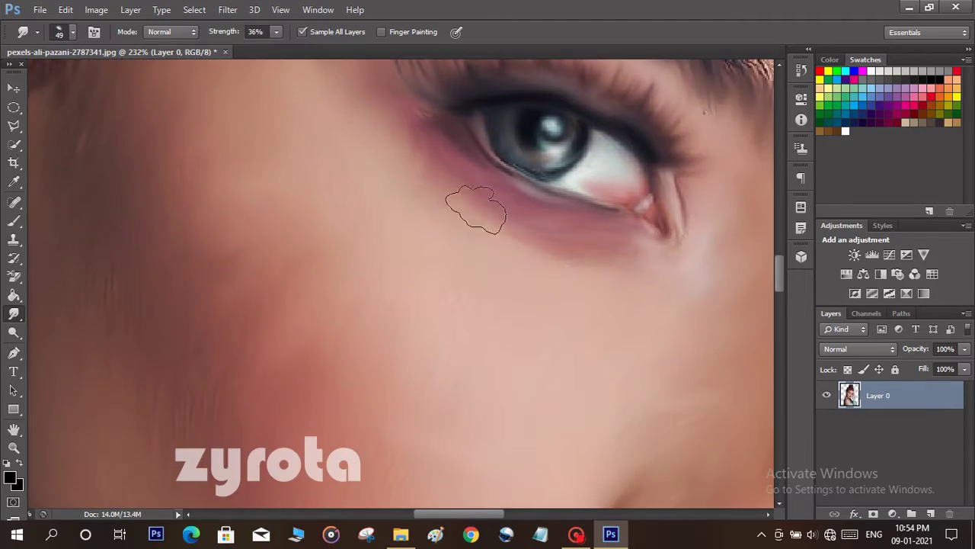
- Smooth the skin of the temple and outer forehead above the left eyebrow, undoing the last three strokes
{"action": "left_click_drag", "start_coordinate": [610, 457], "coordinate": [157, 226]}
{"action": "mouse_move", "coordinate": [381, 84]}
{"action": "left_mouse_down"}
{"action": "mouse_move", "coordinate": [463, 181]}
{"action": "mouse_move", "coordinate": [731, 335]}
{"action": "left_mouse_up"}
{"action": "mouse_move", "coordinate": [301, 236]}
{"action": "left_mouse_down"}
{"action": "mouse_move", "coordinate": [427, 115]}
{"action": "mouse_move", "coordinate": [343, 129]}
{"action": "mouse_move", "coordinate": [460, 229]}
{"action": "left_mouse_up"}
{"action": "left_click_drag", "start_coordinate": [438, 282], "coordinate": [160, 251]}
{"action": "mouse_move", "coordinate": [191, 231]}
{"action": "left_mouse_down"}
{"action": "mouse_move", "coordinate": [278, 222]}
{"action": "mouse_move", "coordinate": [415, 288]}
{"action": "mouse_move", "coordinate": [571, 415]}
{"action": "left_mouse_up"}
{"action": "key", "text": "ctrl+alt+z"}
{"action": "key", "text": "ctrl+alt+z"}
{"action": "key", "text": "ctrl+alt+z"}
- Set the Smudge mode to Darken, strength to 47% and size to 24 px, and blend the left eyebrow's hairs along its length
{"action": "left_click", "coordinate": [173, 32]}
{"action": "left_click", "coordinate": [156, 69]}
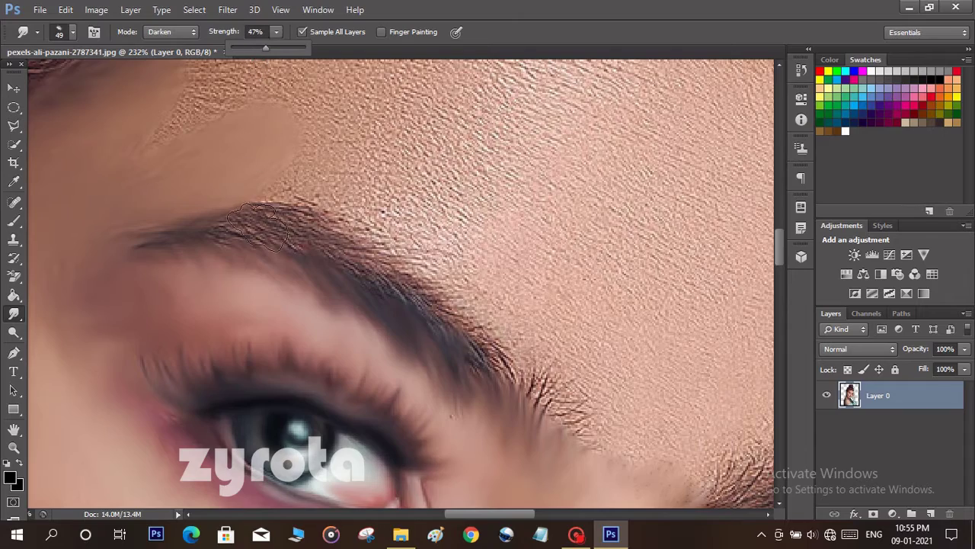
{"action": "scroll", "coordinate": [272, 220], "scroll_direction": "up", "scroll_amount": 2, "text": "alt"}
{"action": "right_click", "coordinate": [255, 278]}
{"action": "left_click_drag", "start_coordinate": [282, 226], "coordinate": [268, 227]}
{"action": "mouse_move", "coordinate": [213, 243]}
{"action": "left_mouse_down"}
{"action": "mouse_move", "coordinate": [368, 248]}
{"action": "mouse_move", "coordinate": [457, 293]}
{"action": "left_mouse_up"}
{"action": "scroll", "coordinate": [411, 284], "scroll_direction": "down", "scroll_amount": 6, "text": "alt"}
{"action": "left_click_drag", "start_coordinate": [272, 266], "coordinate": [357, 286]}
{"action": "mouse_move", "coordinate": [427, 263]}
{"action": "left_mouse_down"}
{"action": "mouse_move", "coordinate": [575, 365]}
{"action": "mouse_move", "coordinate": [682, 466]}
{"action": "mouse_move", "coordinate": [407, 282]}
{"action": "left_mouse_up"}
{"action": "left_click_drag", "start_coordinate": [400, 278], "coordinate": [505, 398]}
{"action": "left_click_drag", "start_coordinate": [281, 175], "coordinate": [351, 262]}
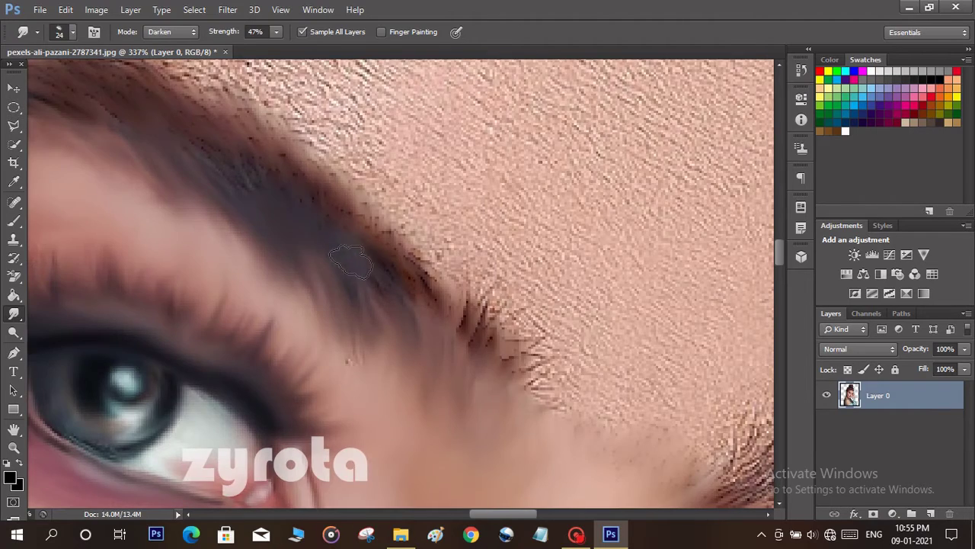
{"action": "left_click_drag", "start_coordinate": [65, 70], "coordinate": [325, 234]}
- Return the Smudge mode to Normal and smooth the skin along the left eyebrow's upper edge
{"action": "left_click", "coordinate": [172, 31]}
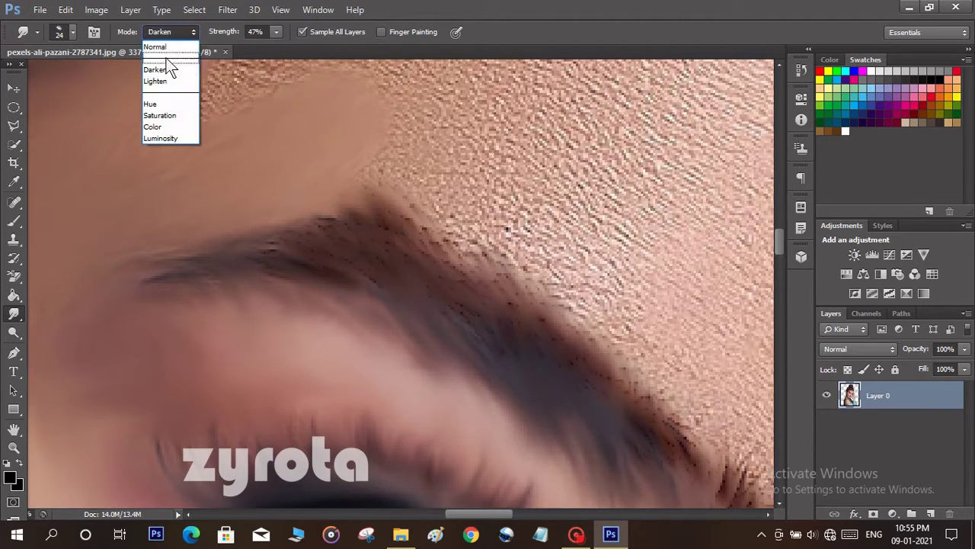
{"action": "left_click", "coordinate": [168, 35]}
{"action": "mouse_move", "coordinate": [316, 202]}
{"action": "left_mouse_down"}
{"action": "mouse_move", "coordinate": [524, 263]}
{"action": "mouse_move", "coordinate": [270, 191]}
{"action": "left_mouse_up"}
{"action": "right_click", "coordinate": [269, 192]}
{"action": "left_click", "coordinate": [166, 71]}
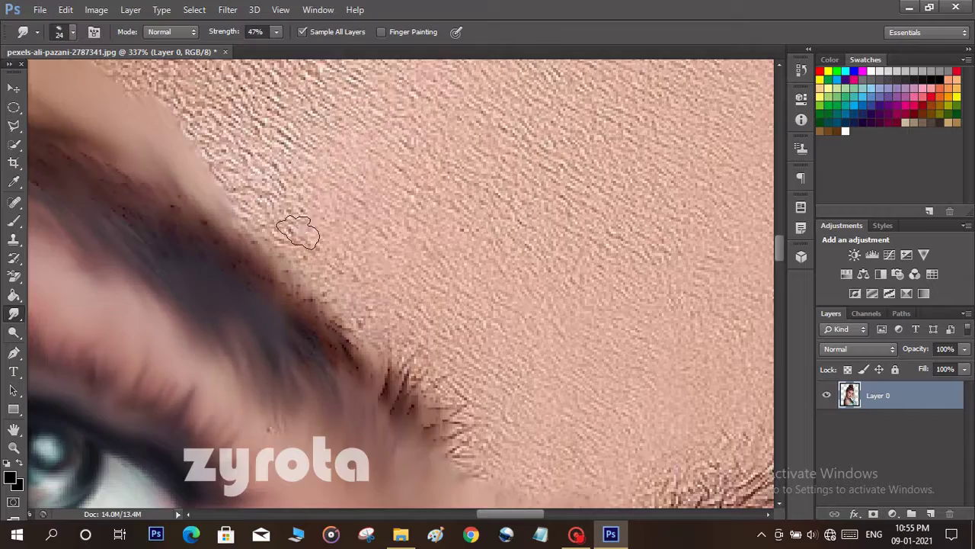
- Enlarge the Smudge brush to 57 px and smooth the forehead skin between the left eyebrow and the hairline
{"action": "scroll", "coordinate": [286, 225], "scroll_direction": "down", "scroll_amount": 4}
{"action": "right_click", "coordinate": [340, 190]}
{"action": "left_click_drag", "start_coordinate": [380, 221], "coordinate": [384, 221]}
{"action": "left_click", "coordinate": [330, 163]}
{"action": "left_click_drag", "start_coordinate": [108, 121], "coordinate": [188, 210]}
{"action": "left_click_drag", "start_coordinate": [308, 179], "coordinate": [431, 205]}
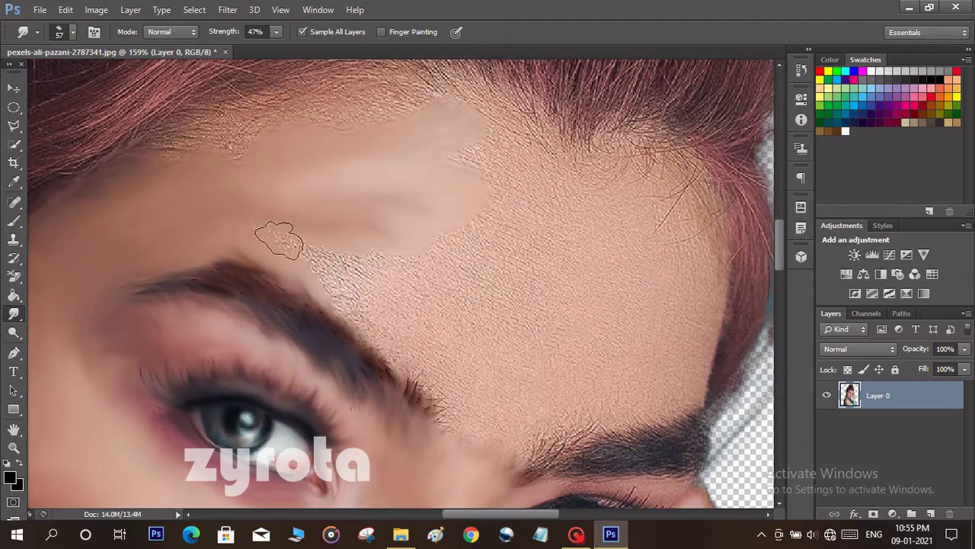
{"action": "mouse_move", "coordinate": [518, 243]}
{"action": "left_mouse_down"}
{"action": "mouse_move", "coordinate": [300, 276]}
{"action": "mouse_move", "coordinate": [246, 201]}
{"action": "mouse_move", "coordinate": [271, 166]}
{"action": "mouse_move", "coordinate": [374, 166]}
{"action": "mouse_move", "coordinate": [555, 211]}
{"action": "left_mouse_up"}
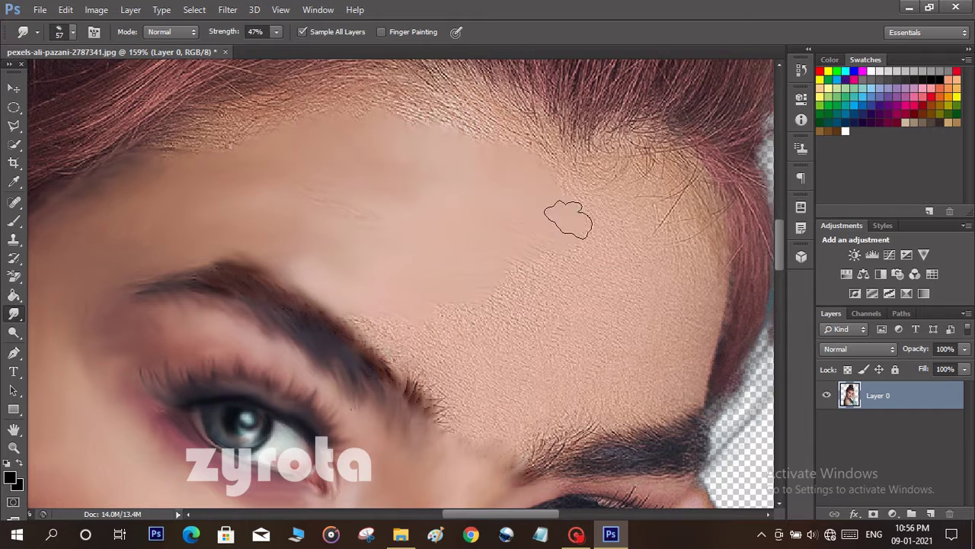
- Soften the left eyebrow's inner end and smooth the central forehead down to the right eyebrow
{"action": "scroll", "coordinate": [453, 387], "scroll_direction": "down", "scroll_amount": 2}
{"action": "mouse_move", "coordinate": [457, 321]}
{"action": "left_mouse_down"}
{"action": "mouse_move", "coordinate": [427, 281]}
{"action": "mouse_move", "coordinate": [416, 307]}
{"action": "left_mouse_up"}
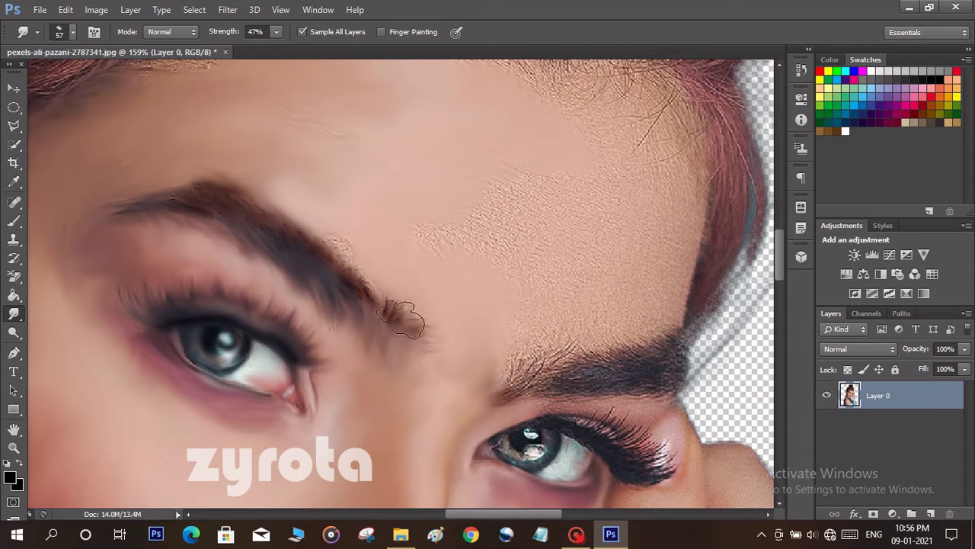
{"action": "left_click_drag", "start_coordinate": [403, 344], "coordinate": [325, 246]}
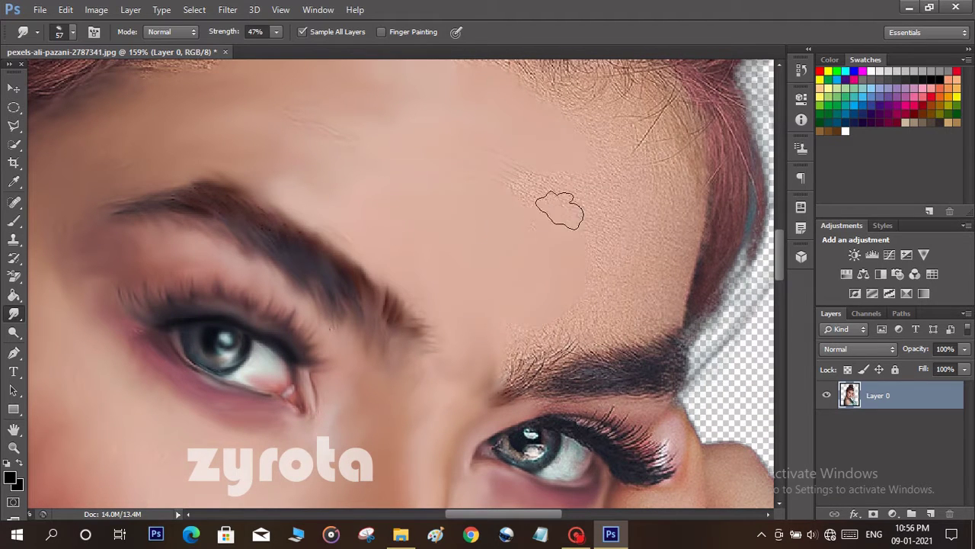
{"action": "left_click_drag", "start_coordinate": [573, 317], "coordinate": [573, 335]}
{"action": "left_click_drag", "start_coordinate": [477, 370], "coordinate": [345, 276]}
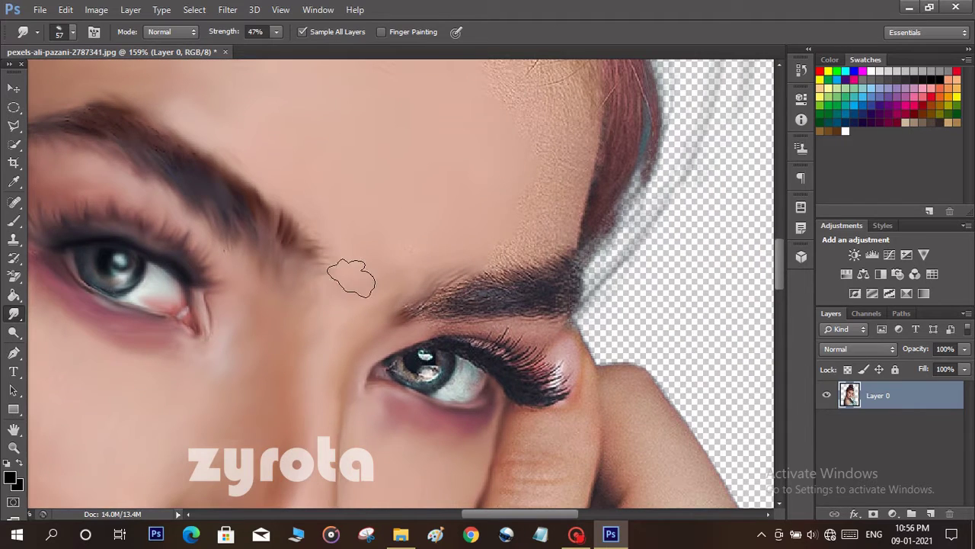
{"action": "left_click_drag", "start_coordinate": [557, 251], "coordinate": [576, 265]}
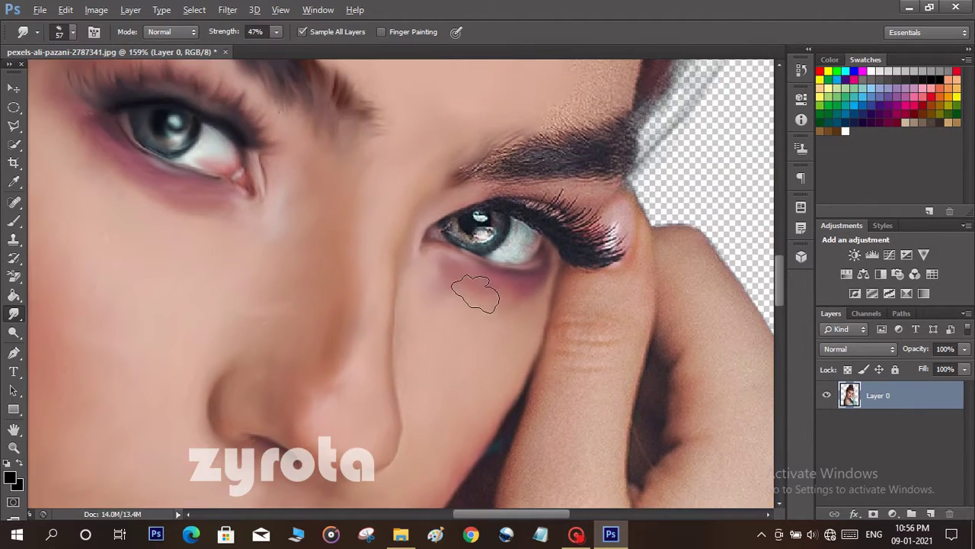
- Shrink the Smudge brush and smooth the right eye's iris, pupil and highlight
{"action": "scroll", "coordinate": [477, 258], "scroll_direction": "up", "scroll_amount": 5}
{"action": "scroll", "coordinate": [479, 255], "scroll_direction": "up", "scroll_amount": 5}
{"action": "right_click", "coordinate": [486, 197]}
{"action": "left_click_drag", "start_coordinate": [513, 227], "coordinate": [505, 228]}
{"action": "left_click", "coordinate": [448, 198]}
{"action": "mouse_move", "coordinate": [400, 153]}
{"action": "left_mouse_down"}
{"action": "mouse_move", "coordinate": [539, 179]}
{"action": "mouse_move", "coordinate": [326, 217]}
{"action": "mouse_move", "coordinate": [344, 196]}
{"action": "left_mouse_up"}
{"action": "left_click_drag", "start_coordinate": [549, 263], "coordinate": [577, 256]}
{"action": "left_click_drag", "start_coordinate": [473, 120], "coordinate": [521, 103]}
- Paint black along the right eye's upper lash line and outer corner with the Brush at 8 px, 39% opacity and 57% flow
{"action": "key", "text": "b"}
{"action": "left_click_drag", "start_coordinate": [529, 148], "coordinate": [382, 239]}
{"action": "left_click_drag", "start_coordinate": [301, 188], "coordinate": [547, 151]}
{"action": "left_click_drag", "start_coordinate": [475, 172], "coordinate": [679, 219]}
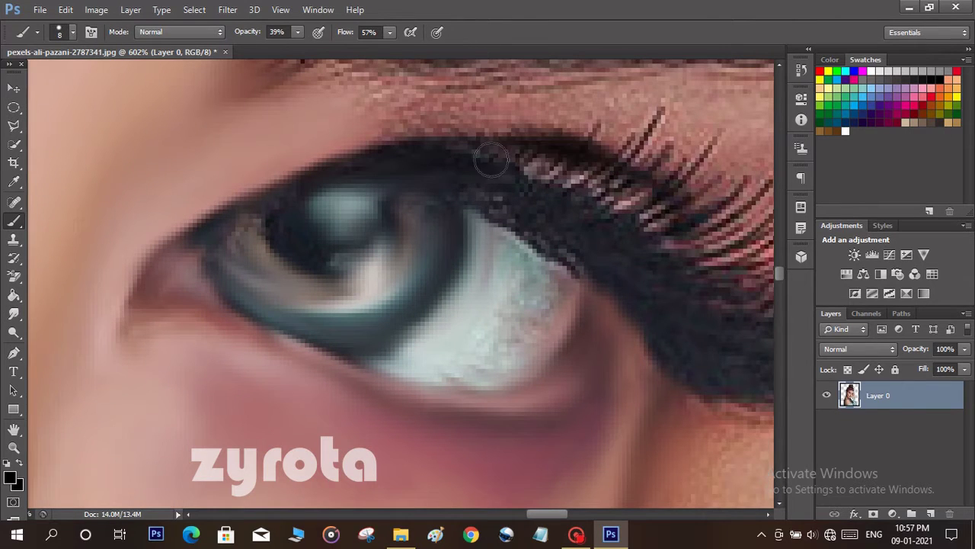
{"action": "left_click_drag", "start_coordinate": [490, 157], "coordinate": [715, 329]}
{"action": "mouse_move", "coordinate": [592, 299]}
{"action": "left_mouse_down"}
{"action": "mouse_move", "coordinate": [528, 367]}
{"action": "mouse_move", "coordinate": [466, 395]}
{"action": "left_mouse_up"}
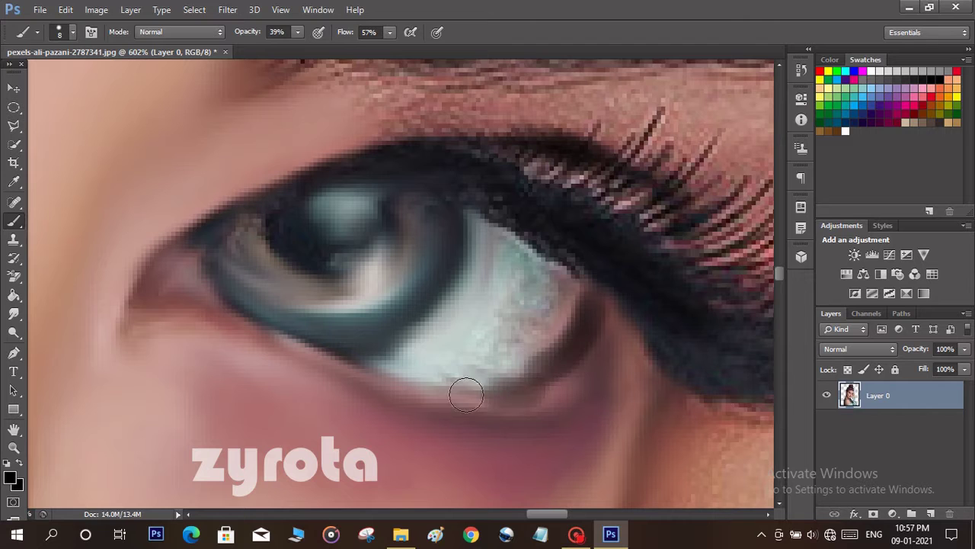
- Smudge the right eye's white, lower lid and outer corner to blend in the painted black
{"action": "left_click", "coordinate": [13, 314]}
{"action": "mouse_move", "coordinate": [505, 266]}
{"action": "left_mouse_down"}
{"action": "mouse_move", "coordinate": [464, 379]}
{"action": "mouse_move", "coordinate": [561, 254]}
{"action": "mouse_move", "coordinate": [668, 294]}
{"action": "mouse_move", "coordinate": [629, 392]}
{"action": "left_mouse_up"}
{"action": "left_click_drag", "start_coordinate": [579, 370], "coordinate": [480, 400]}
{"action": "left_click_drag", "start_coordinate": [591, 270], "coordinate": [439, 249]}
{"action": "mouse_move", "coordinate": [61, 163]}
{"action": "left_mouse_down"}
{"action": "mouse_move", "coordinate": [172, 257]}
{"action": "mouse_move", "coordinate": [107, 323]}
{"action": "left_mouse_up"}
{"action": "mouse_move", "coordinate": [297, 153]}
{"action": "left_mouse_down"}
{"action": "mouse_move", "coordinate": [134, 163]}
{"action": "mouse_move", "coordinate": [420, 210]}
{"action": "mouse_move", "coordinate": [596, 221]}
{"action": "left_mouse_up"}
- Blend the right eye's upper lashes, eyelid and surrounding skin into soft strokes
{"action": "mouse_move", "coordinate": [556, 308]}
{"action": "left_mouse_down"}
{"action": "mouse_move", "coordinate": [659, 358]}
{"action": "mouse_move", "coordinate": [483, 228]}
{"action": "left_mouse_up"}
{"action": "mouse_move", "coordinate": [488, 262]}
{"action": "left_mouse_down"}
{"action": "mouse_move", "coordinate": [365, 276]}
{"action": "mouse_move", "coordinate": [373, 323]}
{"action": "mouse_move", "coordinate": [265, 382]}
{"action": "mouse_move", "coordinate": [261, 339]}
{"action": "left_mouse_up"}
{"action": "mouse_move", "coordinate": [262, 339]}
{"action": "left_mouse_down"}
{"action": "mouse_move", "coordinate": [246, 473]}
{"action": "mouse_move", "coordinate": [225, 495]}
{"action": "left_mouse_up"}
{"action": "mouse_move", "coordinate": [350, 236]}
{"action": "left_mouse_down"}
{"action": "mouse_move", "coordinate": [252, 233]}
{"action": "mouse_move", "coordinate": [171, 175]}
{"action": "left_mouse_up"}
{"action": "mouse_move", "coordinate": [200, 344]}
{"action": "left_mouse_down"}
{"action": "mouse_move", "coordinate": [272, 292]}
{"action": "mouse_move", "coordinate": [461, 401]}
{"action": "mouse_move", "coordinate": [419, 328]}
{"action": "left_mouse_up"}
{"action": "left_click_drag", "start_coordinate": [527, 314], "coordinate": [289, 349]}
{"action": "mouse_move", "coordinate": [432, 265]}
{"action": "left_mouse_down"}
{"action": "mouse_move", "coordinate": [522, 383]}
{"action": "mouse_move", "coordinate": [506, 466]}
{"action": "left_mouse_up"}
{"action": "mouse_move", "coordinate": [451, 412]}
{"action": "left_mouse_down"}
{"action": "mouse_move", "coordinate": [400, 325]}
{"action": "mouse_move", "coordinate": [430, 339]}
{"action": "left_mouse_up"}
{"action": "left_click_drag", "start_coordinate": [393, 434], "coordinate": [422, 300]}
{"action": "left_click_drag", "start_coordinate": [518, 388], "coordinate": [526, 244]}
{"action": "mouse_move", "coordinate": [335, 378]}
{"action": "left_mouse_down"}
{"action": "mouse_move", "coordinate": [510, 255]}
{"action": "mouse_move", "coordinate": [528, 256]}
{"action": "left_mouse_up"}
{"action": "left_click_drag", "start_coordinate": [415, 221], "coordinate": [359, 391]}
{"action": "left_click_drag", "start_coordinate": [472, 346], "coordinate": [549, 172]}
- Enlarge the Smudge brush to 73 px and smooth the thumb beside the right cheek
{"action": "scroll", "coordinate": [426, 280], "scroll_direction": "down", "scroll_amount": 9}
{"action": "right_click", "coordinate": [451, 280]}
{"action": "mouse_move", "coordinate": [404, 175]}
{"action": "left_mouse_down"}
{"action": "mouse_move", "coordinate": [414, 355]}
{"action": "mouse_move", "coordinate": [512, 363]}
{"action": "mouse_move", "coordinate": [537, 180]}
{"action": "left_mouse_up"}
{"action": "left_click_drag", "start_coordinate": [416, 272], "coordinate": [411, 373]}
{"action": "left_click_drag", "start_coordinate": [411, 373], "coordinate": [482, 263]}
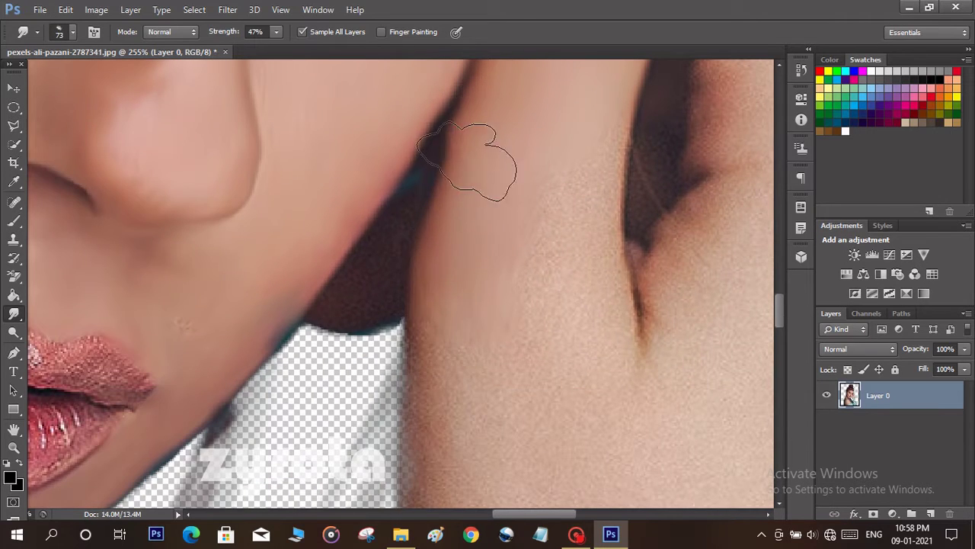
- Smooth the base of the thumb and the outer edge of the hand down toward the wrist
{"action": "scroll", "coordinate": [447, 272], "scroll_direction": "down", "scroll_amount": 5}
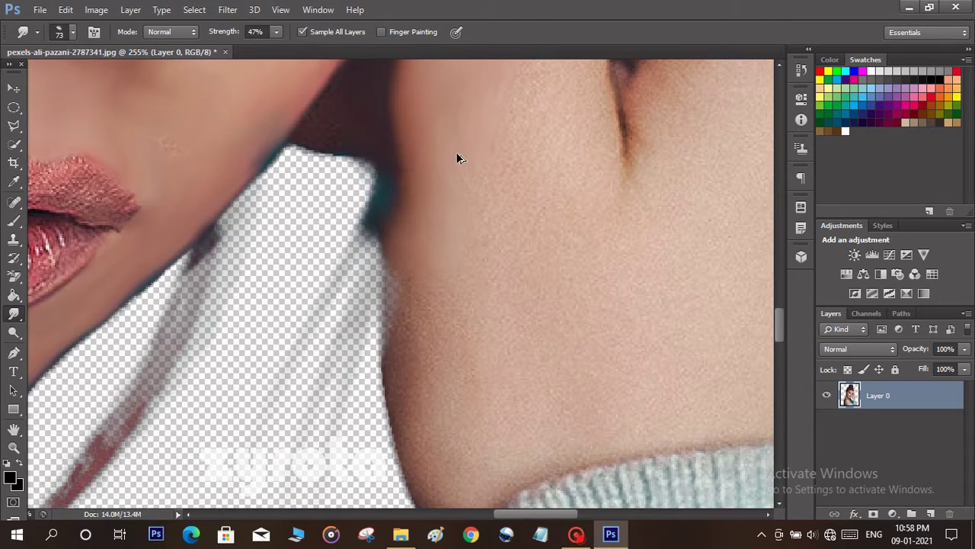
{"action": "left_click_drag", "start_coordinate": [458, 151], "coordinate": [425, 347]}
{"action": "left_click_drag", "start_coordinate": [414, 272], "coordinate": [362, 391]}
{"action": "mouse_move", "coordinate": [414, 462]}
{"action": "left_mouse_down"}
{"action": "mouse_move", "coordinate": [381, 254]}
{"action": "mouse_move", "coordinate": [322, 309]}
{"action": "left_mouse_up"}
{"action": "left_click_drag", "start_coordinate": [577, 391], "coordinate": [533, 277]}
{"action": "scroll", "coordinate": [534, 276], "scroll_direction": "down", "scroll_amount": 6}
{"action": "mouse_move", "coordinate": [532, 100]}
{"action": "left_mouse_down"}
{"action": "mouse_move", "coordinate": [468, 451]}
{"action": "mouse_move", "coordinate": [514, 482]}
{"action": "left_mouse_up"}
- Set the Smudge brush to 11 px and blend the right eyebrow's hairs along its length up to the temple
{"action": "scroll", "coordinate": [426, 163], "scroll_direction": "up", "scroll_amount": 6}
{"action": "scroll", "coordinate": [499, 202], "scroll_direction": "up", "scroll_amount": 10}
{"action": "scroll", "coordinate": [495, 201], "scroll_direction": "down", "scroll_amount": 5}
{"action": "left_click_drag", "start_coordinate": [459, 180], "coordinate": [464, 222]}
{"action": "left_click_drag", "start_coordinate": [177, 259], "coordinate": [193, 247]}
{"action": "right_click", "coordinate": [292, 193]}
{"action": "left_click", "coordinate": [279, 228]}
{"action": "mouse_move", "coordinate": [343, 228]}
{"action": "left_mouse_down"}
{"action": "mouse_move", "coordinate": [316, 229]}
{"action": "mouse_move", "coordinate": [427, 221]}
{"action": "mouse_move", "coordinate": [457, 263]}
{"action": "mouse_move", "coordinate": [485, 279]}
{"action": "left_mouse_up"}
{"action": "left_click_drag", "start_coordinate": [553, 127], "coordinate": [481, 242]}
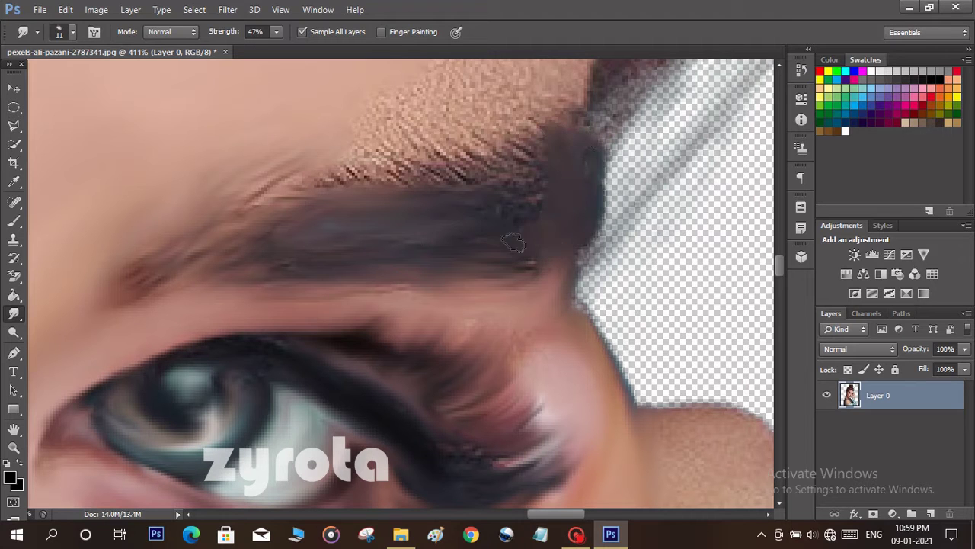
{"action": "mouse_move", "coordinate": [496, 127]}
{"action": "left_mouse_down"}
{"action": "mouse_move", "coordinate": [579, 112]}
{"action": "mouse_move", "coordinate": [505, 301]}
{"action": "left_mouse_up"}
- Enlarge the Smudge brush to 69 px and smooth the forehead above the right eyebrow and the temple hair
{"action": "right_click", "coordinate": [363, 240]}
{"action": "left_click", "coordinate": [414, 231]}
{"action": "left_click", "coordinate": [334, 263]}
{"action": "mouse_move", "coordinate": [205, 300]}
{"action": "left_mouse_down"}
{"action": "mouse_move", "coordinate": [455, 221]}
{"action": "mouse_move", "coordinate": [408, 346]}
{"action": "left_mouse_up"}
{"action": "mouse_move", "coordinate": [365, 324]}
{"action": "left_mouse_down"}
{"action": "mouse_move", "coordinate": [466, 290]}
{"action": "mouse_move", "coordinate": [496, 296]}
{"action": "mouse_move", "coordinate": [544, 286]}
{"action": "left_mouse_up"}
{"action": "left_click_drag", "start_coordinate": [518, 167], "coordinate": [457, 388]}
{"action": "mouse_move", "coordinate": [431, 328]}
{"action": "left_mouse_down"}
{"action": "mouse_move", "coordinate": [408, 281]}
{"action": "mouse_move", "coordinate": [387, 131]}
{"action": "left_mouse_up"}
{"action": "left_click_drag", "start_coordinate": [257, 365], "coordinate": [460, 350]}
{"action": "scroll", "coordinate": [449, 254], "scroll_direction": "down", "scroll_amount": 5}
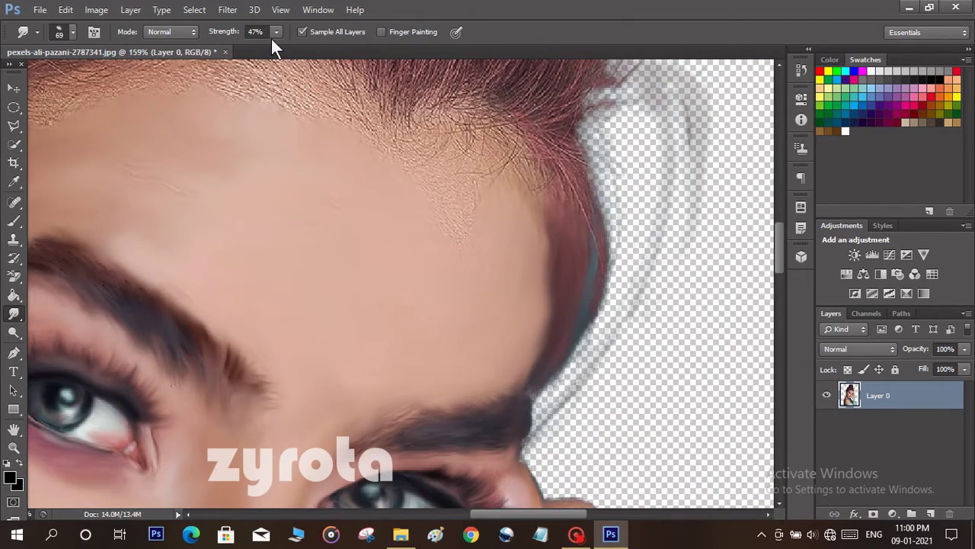
{"action": "left_click_drag", "start_coordinate": [449, 148], "coordinate": [374, 254]}
- Pick a speckled Smudge brush tip at 64 px and blend the hair on the right side of the head into soft strands
{"action": "left_click", "coordinate": [73, 31]}
{"action": "left_click", "coordinate": [394, 71]}
{"action": "left_click", "coordinate": [533, 315]}
{"action": "left_click", "coordinate": [435, 209]}
{"action": "double_click", "coordinate": [76, 143]}
{"action": "left_click_drag", "start_coordinate": [403, 147], "coordinate": [505, 298]}
{"action": "mouse_move", "coordinate": [587, 227]}
{"action": "left_mouse_down"}
{"action": "mouse_move", "coordinate": [641, 352]}
{"action": "mouse_move", "coordinate": [544, 387]}
{"action": "left_mouse_up"}
{"action": "left_click_drag", "start_coordinate": [425, 339], "coordinate": [515, 366]}
{"action": "left_click_drag", "start_coordinate": [474, 130], "coordinate": [518, 358]}
{"action": "mouse_move", "coordinate": [525, 209]}
{"action": "left_mouse_down"}
{"action": "mouse_move", "coordinate": [539, 335]}
{"action": "mouse_move", "coordinate": [606, 172]}
{"action": "left_mouse_up"}
{"action": "left_click_drag", "start_coordinate": [609, 152], "coordinate": [609, 387]}
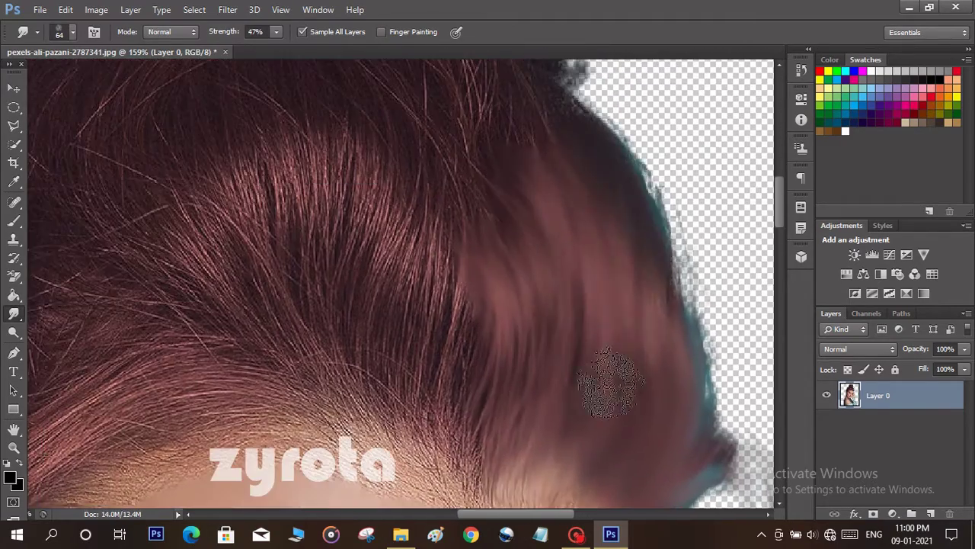
- Continue smudging the hair strands inward from the right side, above the forehead
{"action": "left_click_drag", "start_coordinate": [457, 144], "coordinate": [544, 305]}
{"action": "left_click_drag", "start_coordinate": [562, 297], "coordinate": [481, 208]}
{"action": "left_click_drag", "start_coordinate": [488, 350], "coordinate": [499, 179]}
{"action": "left_click_drag", "start_coordinate": [415, 164], "coordinate": [500, 316]}
- Smooth the back of the hand and the sleeve cuff's upper edge with a 45 px Smudge brush
{"action": "scroll", "coordinate": [499, 315], "scroll_direction": "down", "scroll_amount": 3}
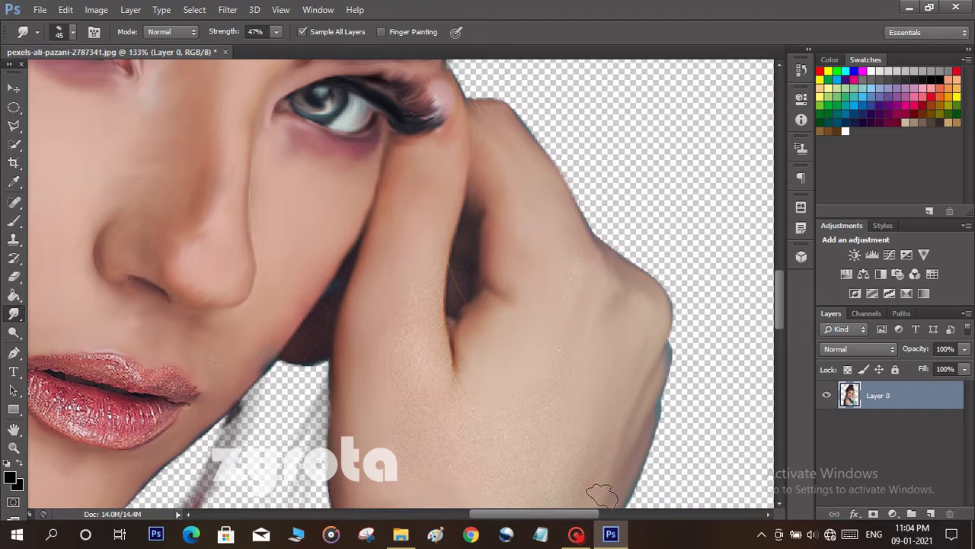
{"action": "scroll", "coordinate": [528, 378], "scroll_direction": "down", "scroll_amount": 3}
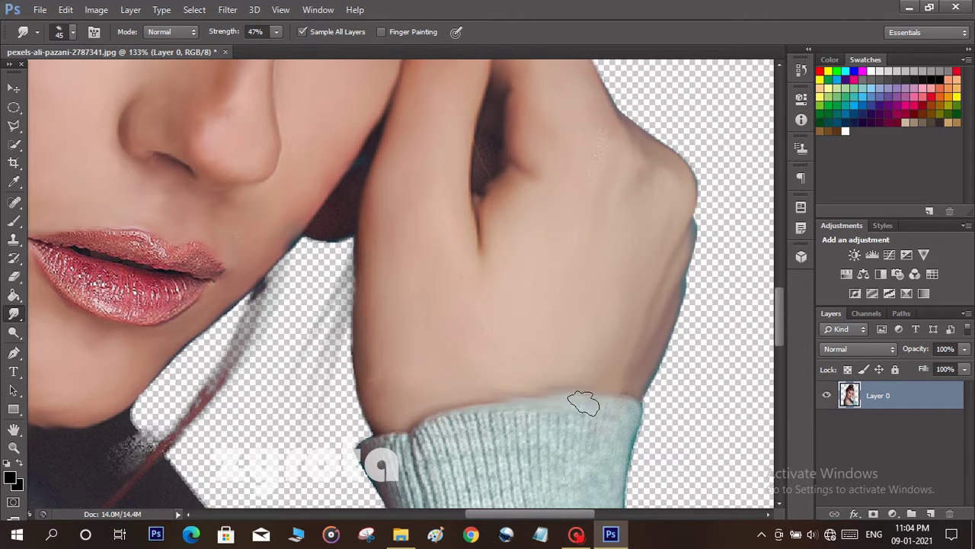
{"action": "left_click_drag", "start_coordinate": [547, 407], "coordinate": [416, 446]}
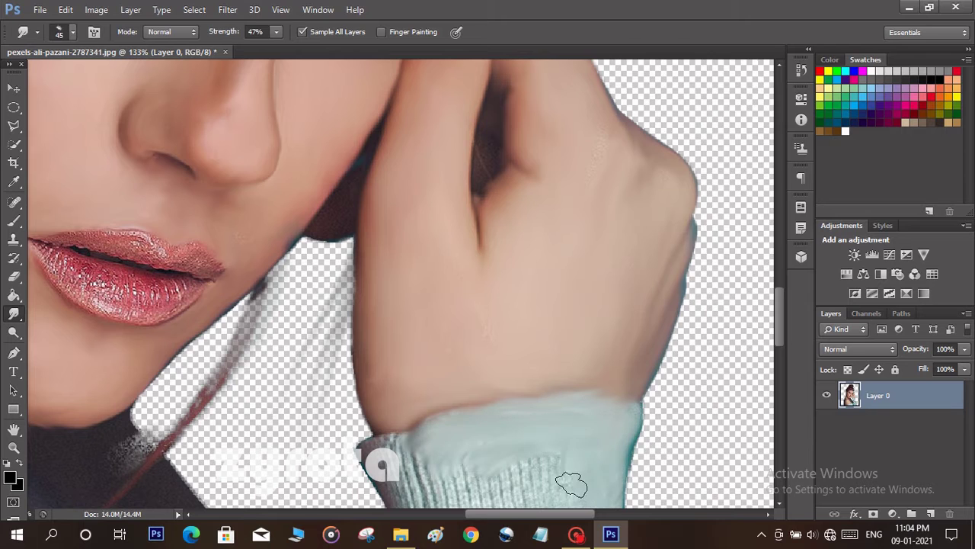
- Blend the knit ribbing down the forearm of the sleeve into smooth painted folds
{"action": "scroll", "coordinate": [583, 442], "scroll_direction": "down", "scroll_amount": 3}
{"action": "mouse_move", "coordinate": [452, 368]}
{"action": "left_mouse_down"}
{"action": "mouse_move", "coordinate": [496, 429]}
{"action": "mouse_move", "coordinate": [544, 413]}
{"action": "mouse_move", "coordinate": [592, 366]}
{"action": "left_mouse_up"}
{"action": "left_click_drag", "start_coordinate": [501, 448], "coordinate": [478, 297]}
{"action": "mouse_move", "coordinate": [457, 282]}
{"action": "left_mouse_down"}
{"action": "mouse_move", "coordinate": [467, 391]}
{"action": "mouse_move", "coordinate": [575, 245]}
{"action": "mouse_move", "coordinate": [590, 427]}
{"action": "left_mouse_up"}
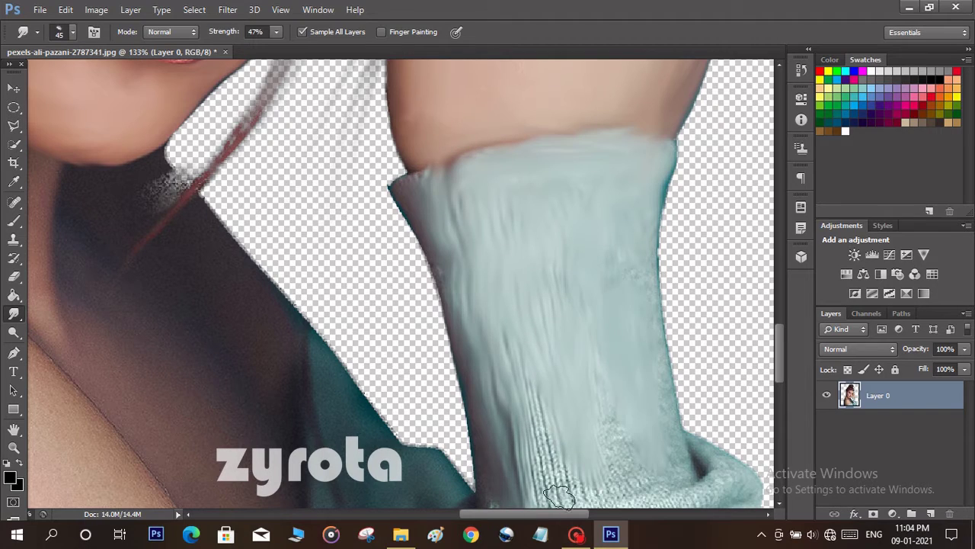
- Smudge the lower lip, the left part of the upper lip and the line between the lips
{"action": "scroll", "coordinate": [534, 312], "scroll_direction": "down", "scroll_amount": 5}
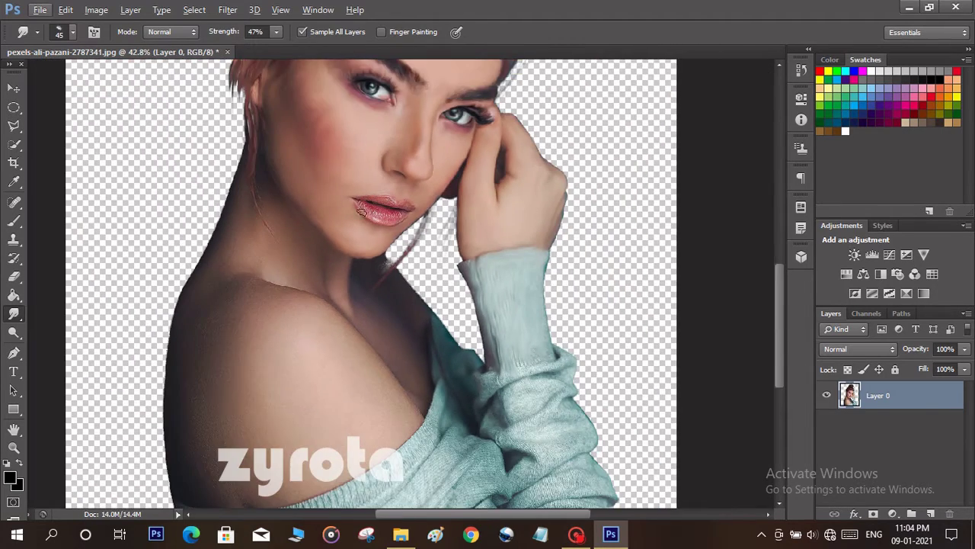
{"action": "scroll", "coordinate": [361, 212], "scroll_direction": "up", "scroll_amount": 6}
{"action": "mouse_move", "coordinate": [236, 149]}
{"action": "left_mouse_down"}
{"action": "mouse_move", "coordinate": [343, 206]}
{"action": "mouse_move", "coordinate": [412, 221]}
{"action": "mouse_move", "coordinate": [482, 217]}
{"action": "mouse_move", "coordinate": [432, 228]}
{"action": "left_mouse_up"}
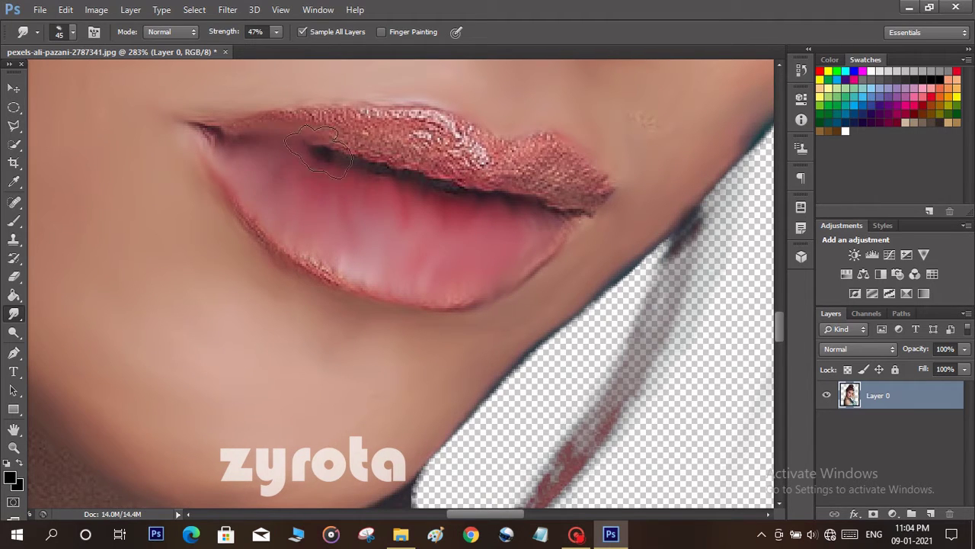
{"action": "mouse_move", "coordinate": [248, 142]}
{"action": "left_mouse_down"}
{"action": "mouse_move", "coordinate": [301, 136]}
{"action": "mouse_move", "coordinate": [434, 148]}
{"action": "mouse_move", "coordinate": [315, 142]}
{"action": "left_mouse_up"}
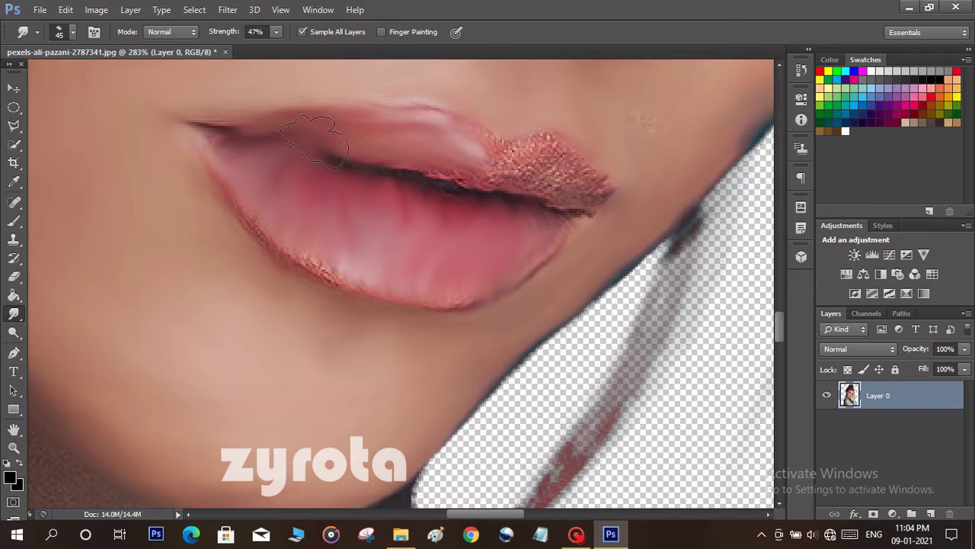
{"action": "left_click_drag", "start_coordinate": [239, 148], "coordinate": [196, 146]}
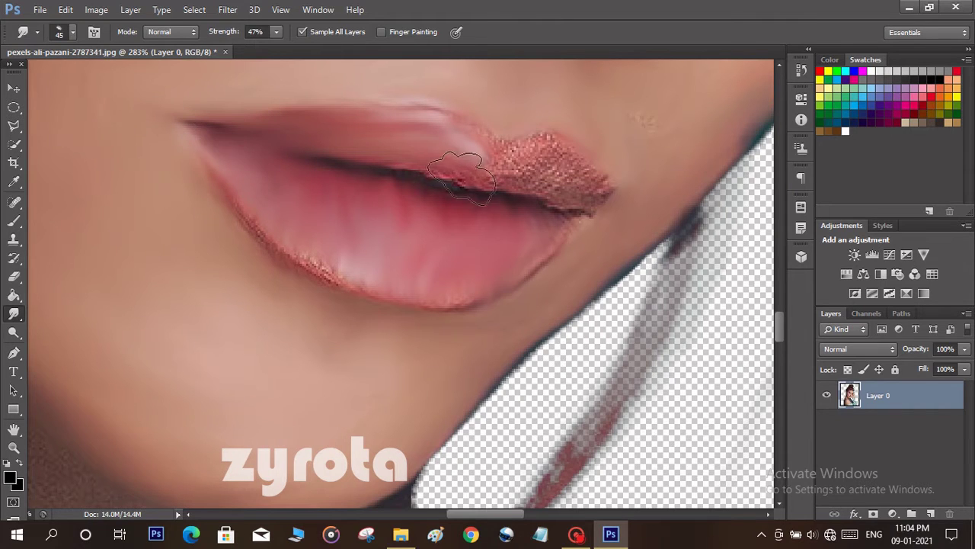
{"action": "left_click_drag", "start_coordinate": [462, 179], "coordinate": [427, 166]}
- Reduce the Smudge brush to 25 px and smooth the upper lip's right part and the lower lip's outline
{"action": "right_click", "coordinate": [473, 157]}
{"action": "left_click", "coordinate": [510, 195]}
{"action": "left_click", "coordinate": [454, 174]}
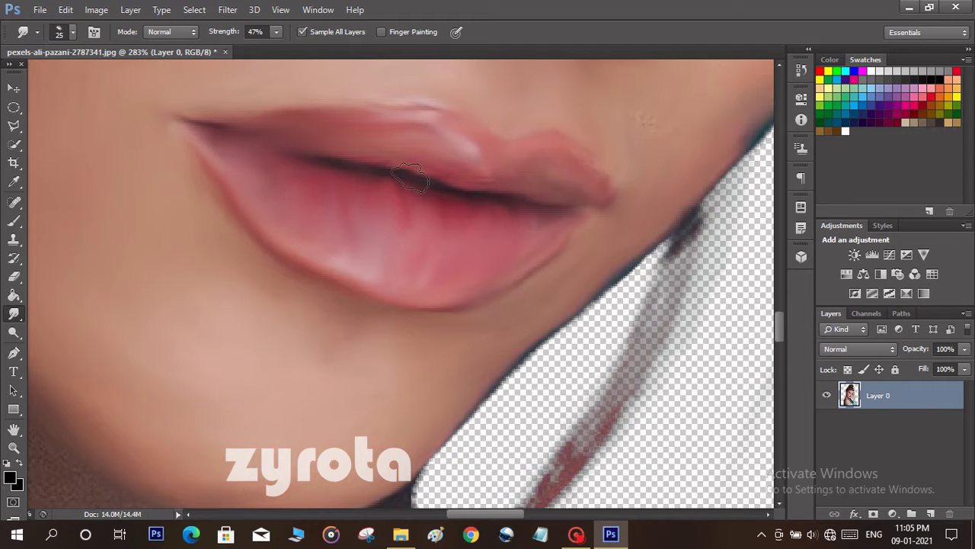
- Enlarge the Smudge brush to 100 px and smooth the skin of the neck below the jaw
{"action": "scroll", "coordinate": [366, 348], "scroll_direction": "down", "scroll_amount": 6}
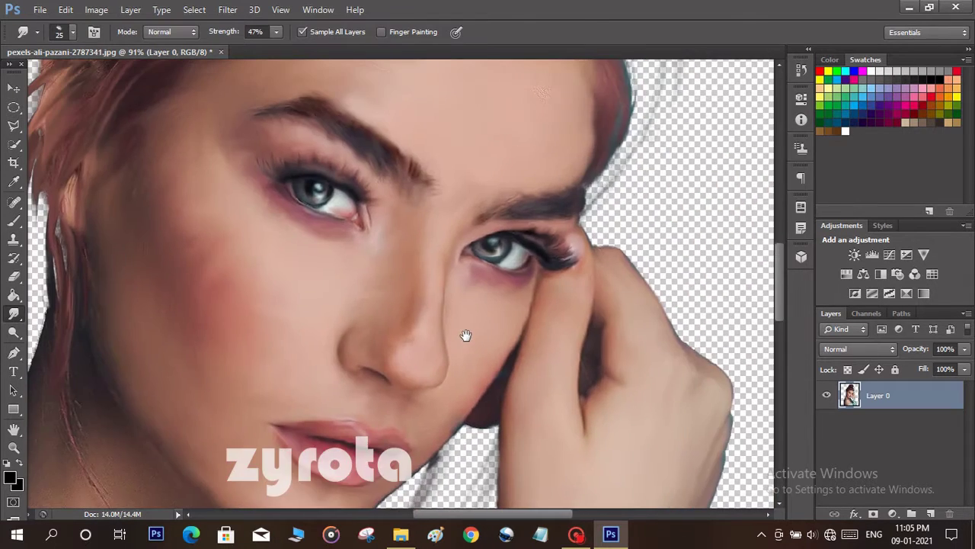
{"action": "left_click_drag", "start_coordinate": [466, 335], "coordinate": [597, 302]}
{"action": "scroll", "coordinate": [469, 260], "scroll_direction": "down", "scroll_amount": 5}
{"action": "left_click_drag", "start_coordinate": [472, 378], "coordinate": [481, 229]}
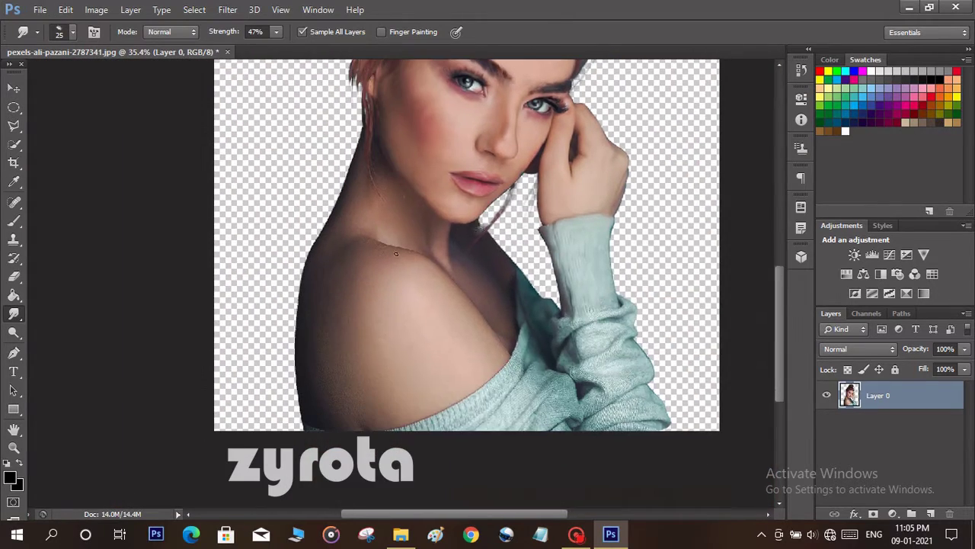
{"action": "right_click", "coordinate": [396, 253]}
{"action": "left_click", "coordinate": [366, 300]}
{"action": "right_click", "coordinate": [298, 109]}
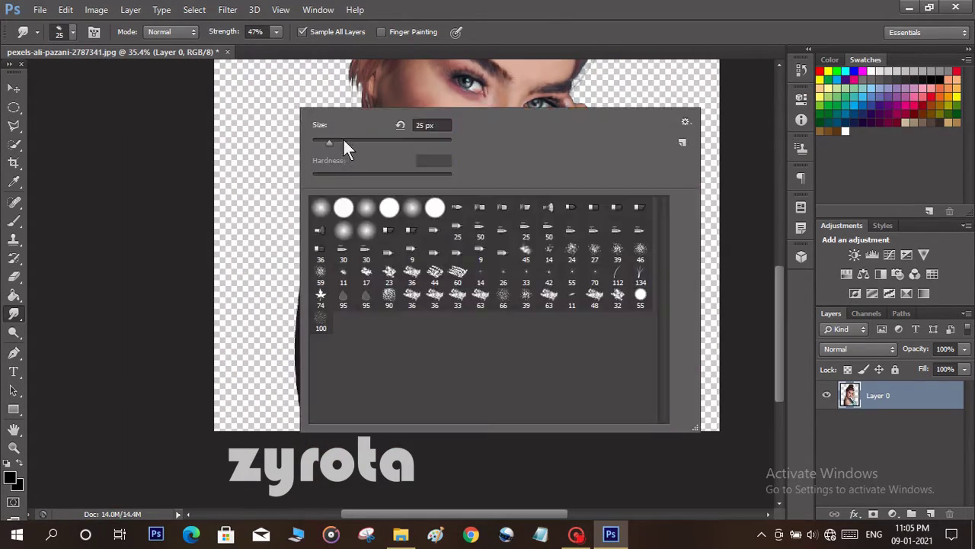
{"action": "left_click", "coordinate": [219, 273]}
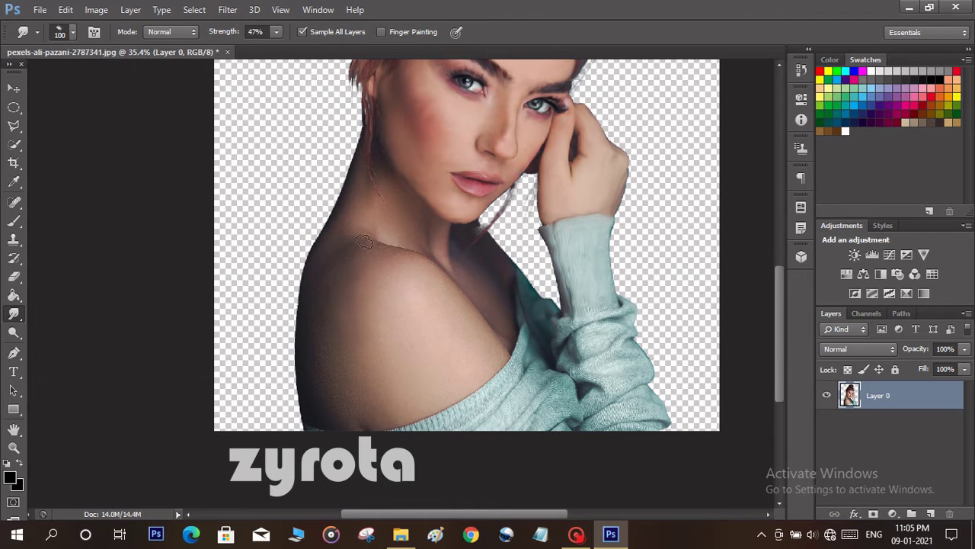
{"action": "scroll", "coordinate": [361, 246], "scroll_direction": "up", "scroll_amount": 5}
{"action": "scroll", "coordinate": [381, 206], "scroll_direction": "up", "scroll_amount": 2}
{"action": "left_click_drag", "start_coordinate": [402, 248], "coordinate": [428, 277]}
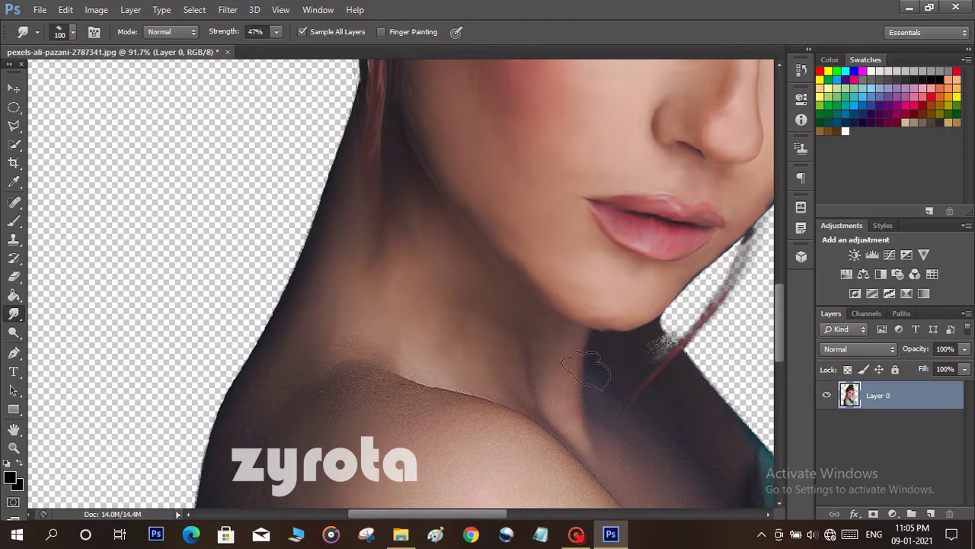
{"action": "left_click_drag", "start_coordinate": [585, 369], "coordinate": [580, 376]}
- Soften the shoulder's upper contour and smooth the skin across the shoulder and upper chest
{"action": "left_click_drag", "start_coordinate": [467, 418], "coordinate": [379, 323]}
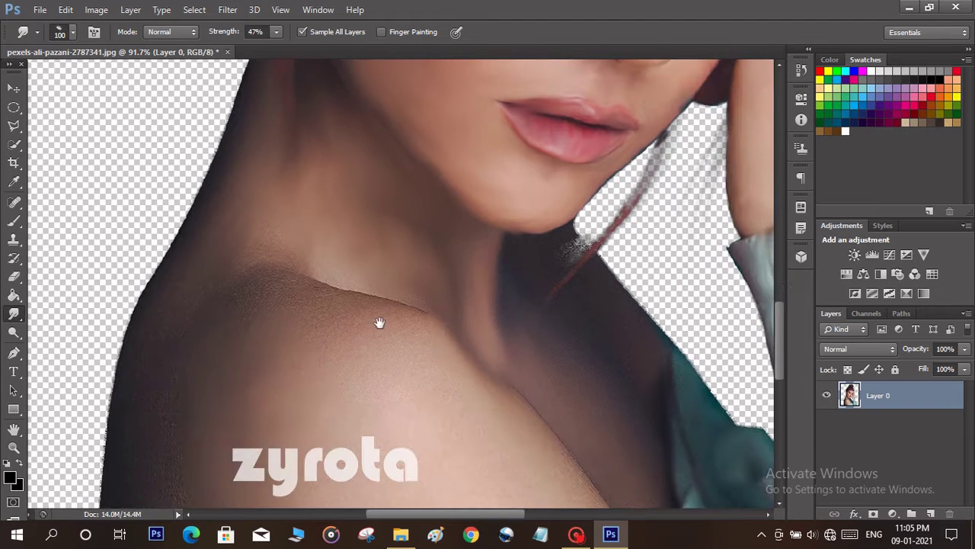
{"action": "mouse_move", "coordinate": [278, 278]}
{"action": "left_mouse_down"}
{"action": "mouse_move", "coordinate": [520, 403]}
{"action": "mouse_move", "coordinate": [349, 335]}
{"action": "mouse_move", "coordinate": [221, 320]}
{"action": "left_mouse_up"}
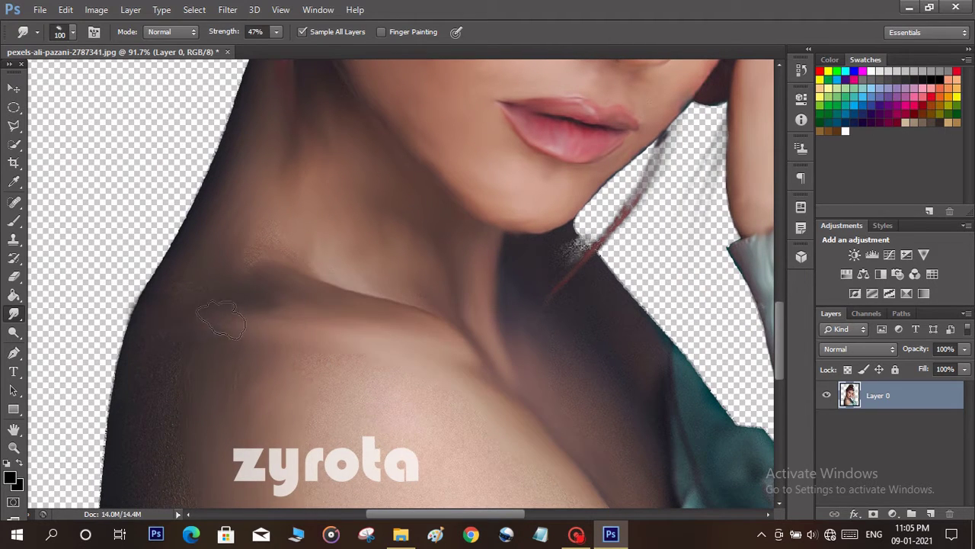
{"action": "left_click_drag", "start_coordinate": [467, 409], "coordinate": [509, 322]}
{"action": "mouse_move", "coordinate": [350, 234]}
{"action": "left_mouse_down"}
{"action": "mouse_move", "coordinate": [285, 409]}
{"action": "mouse_move", "coordinate": [442, 468]}
{"action": "left_mouse_up"}
{"action": "left_click_drag", "start_coordinate": [410, 141], "coordinate": [359, 333]}
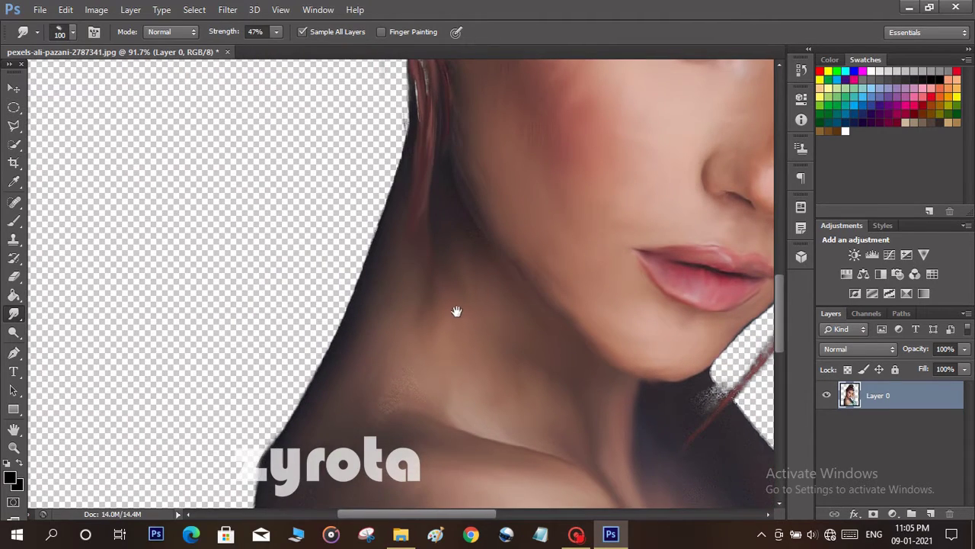
{"action": "left_click_drag", "start_coordinate": [457, 311], "coordinate": [426, 208]}
{"action": "left_click_drag", "start_coordinate": [239, 320], "coordinate": [227, 438]}
- Smooth the blush area on the left cheek with the Smudge tool
{"action": "scroll", "coordinate": [328, 414], "scroll_direction": "down", "scroll_amount": 10}
{"action": "left_click_drag", "start_coordinate": [499, 253], "coordinate": [462, 276]}
{"action": "scroll", "coordinate": [355, 255], "scroll_direction": "up", "scroll_amount": 10}
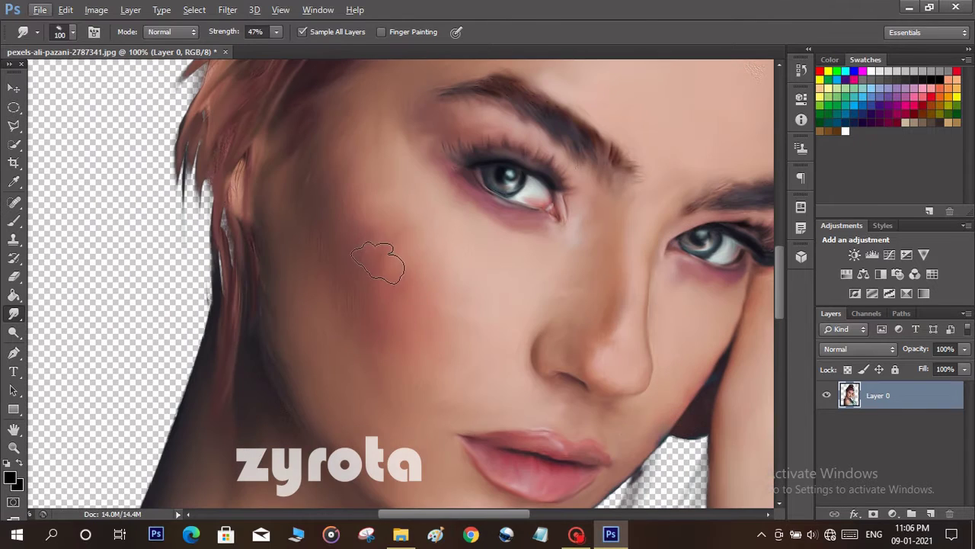
{"action": "left_click_drag", "start_coordinate": [419, 255], "coordinate": [370, 243]}
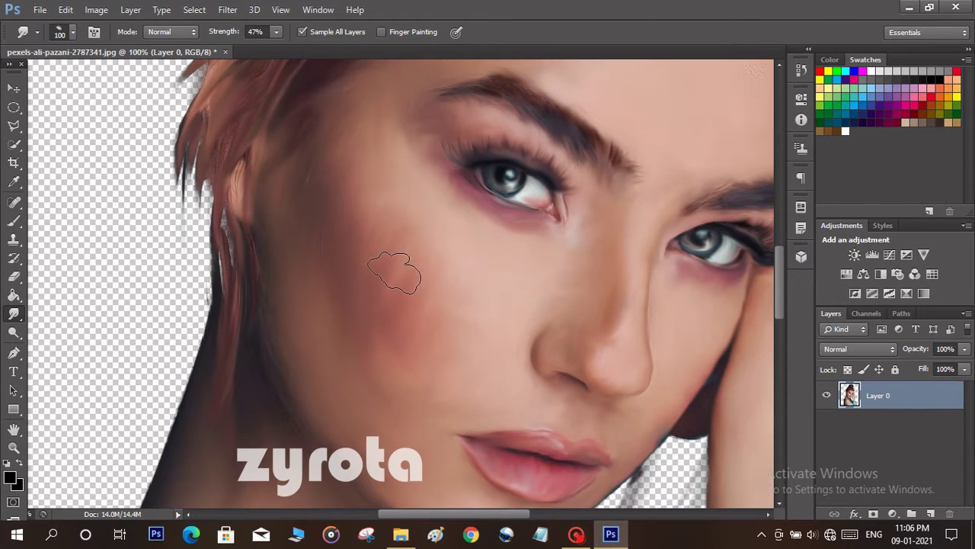
{"action": "right_click", "coordinate": [394, 272]}
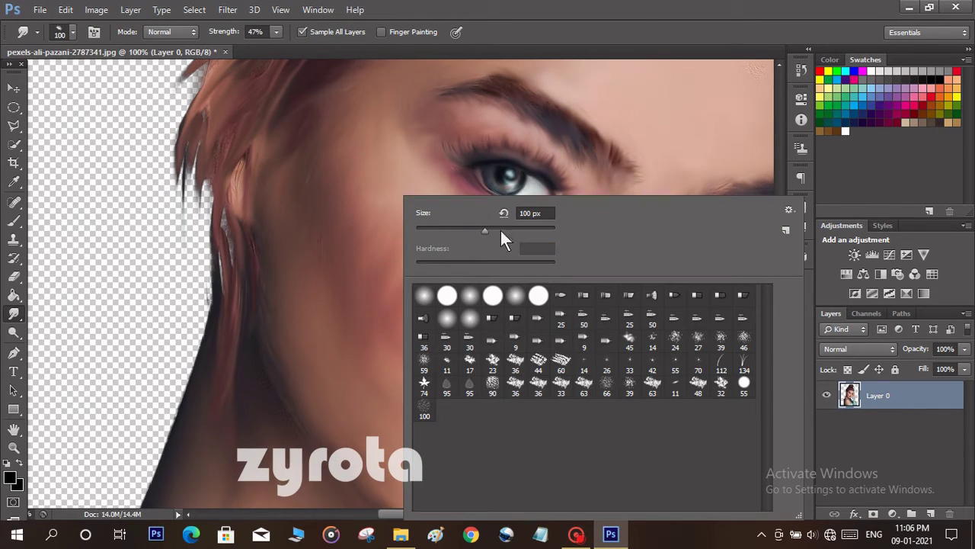
{"action": "left_click", "coordinate": [451, 228]}
- Switch to the Brush tool and set the foreground colour to pink #e99adf
{"action": "left_click", "coordinate": [14, 221]}
{"action": "right_click", "coordinate": [339, 258]}
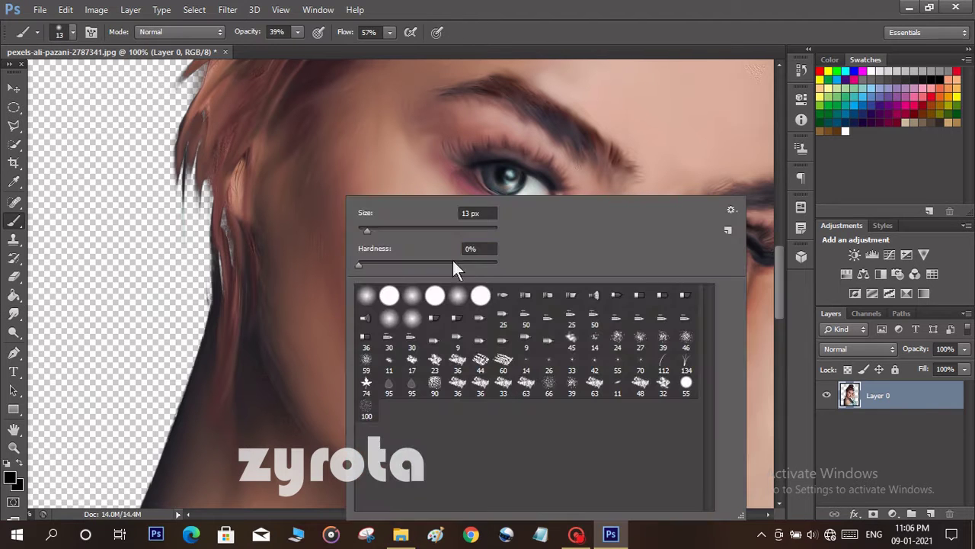
{"action": "left_click", "coordinate": [8, 478]}
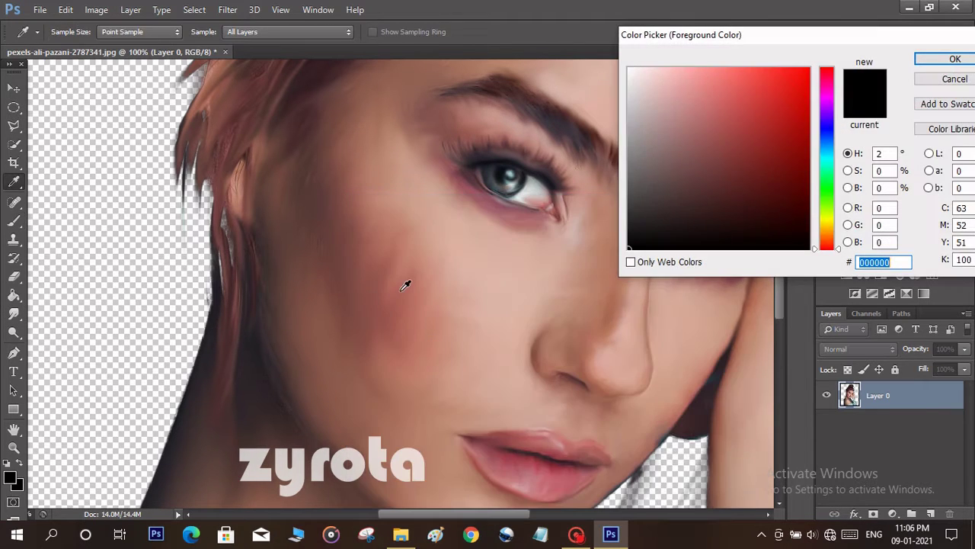
{"action": "left_click", "coordinate": [419, 280]}
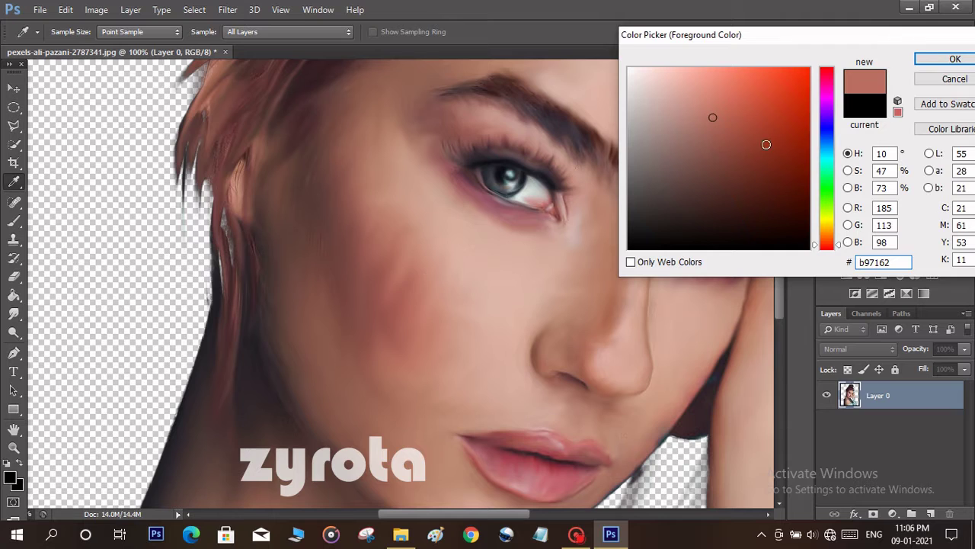
{"action": "left_click", "coordinate": [524, 466]}
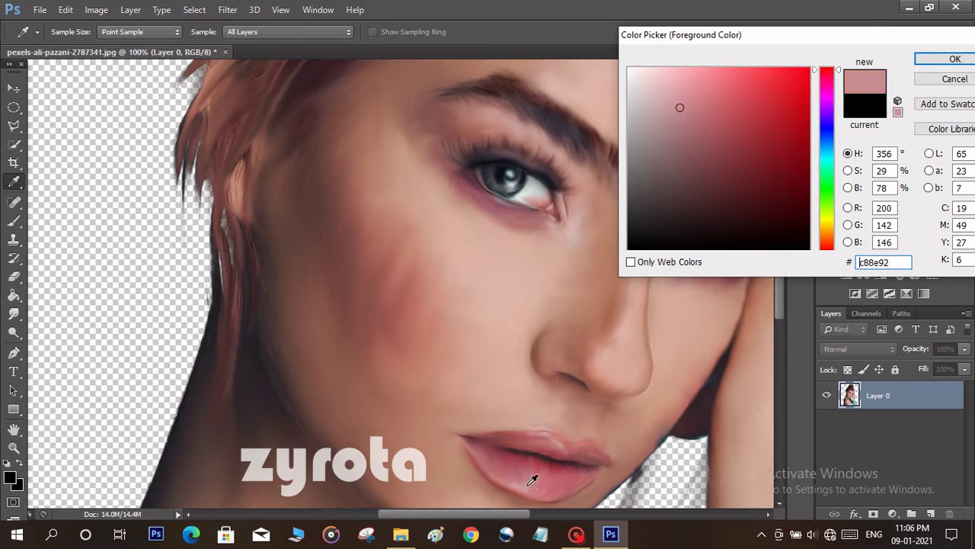
{"action": "left_click", "coordinate": [690, 83]}
{"action": "left_click", "coordinate": [828, 94]}
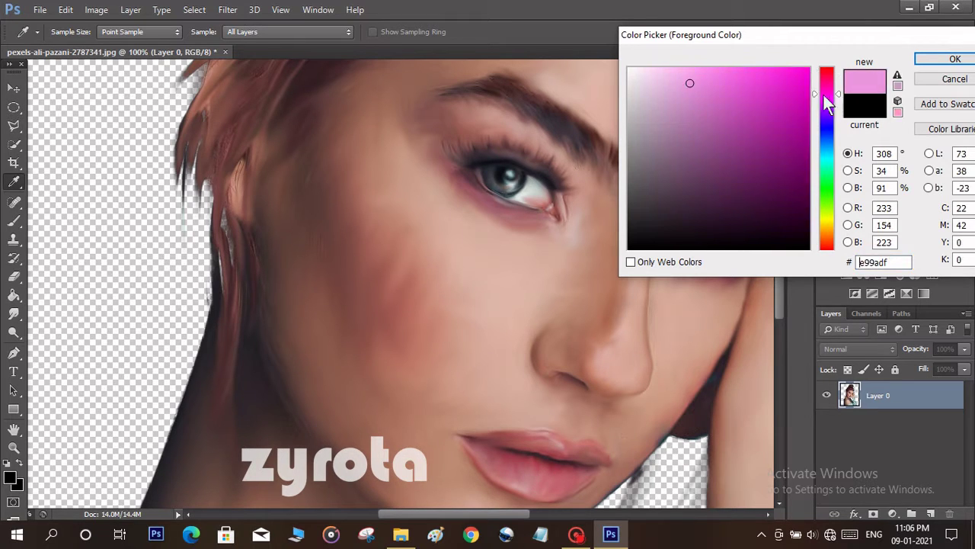
{"action": "left_click", "coordinate": [955, 58]}
- Try dabbing pink on the left cheek with a soft 123 px brush at 30% opacity, and undo it
{"action": "key", "text": "b"}
{"action": "right_click", "coordinate": [387, 313]}
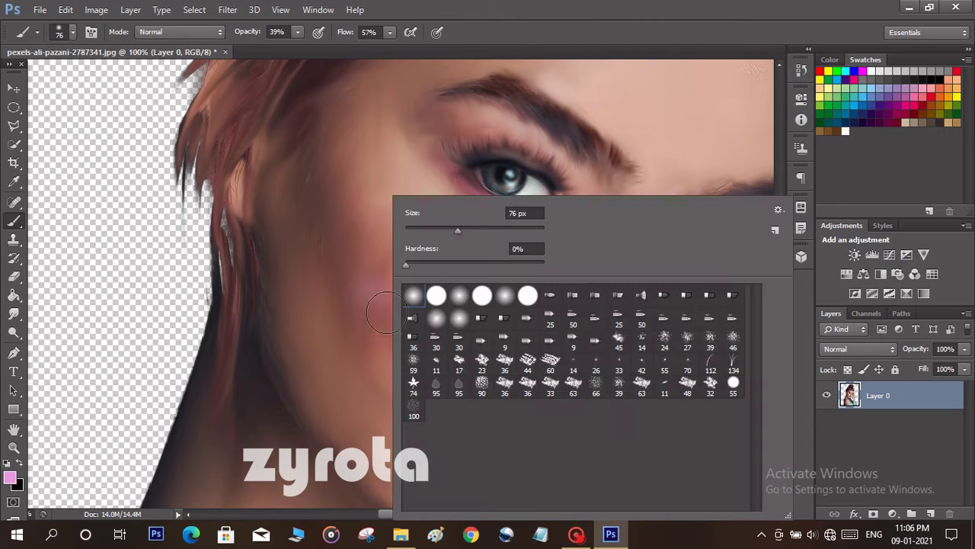
{"action": "left_click", "coordinate": [298, 32]}
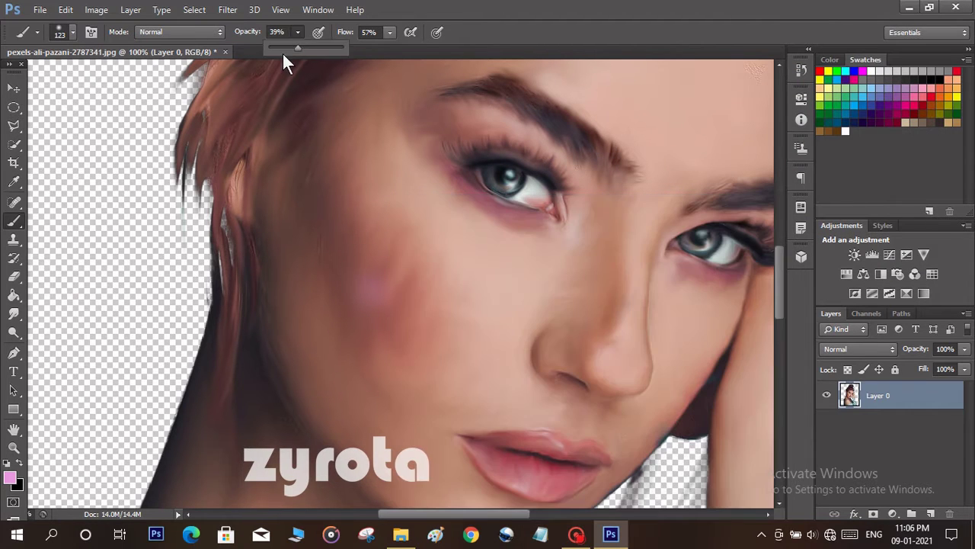
{"action": "left_click", "coordinate": [379, 317]}
{"action": "left_click", "coordinate": [372, 308]}
{"action": "right_click", "coordinate": [389, 283]}
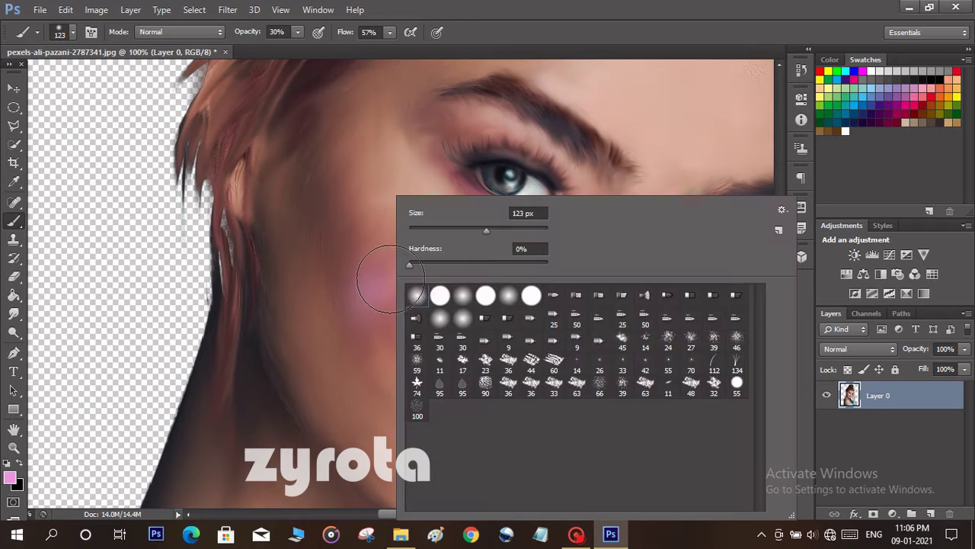
{"action": "key", "text": "ctrl+z"}
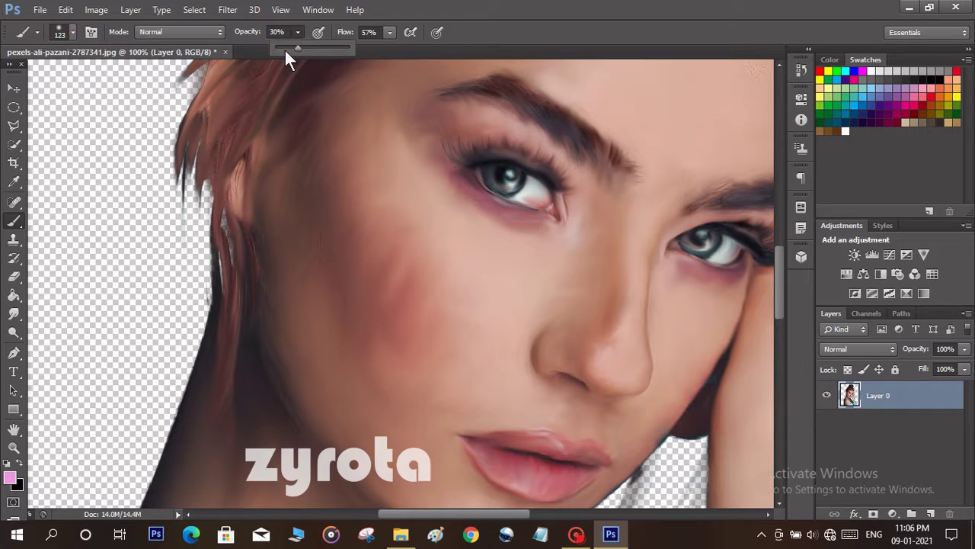
- Paint pink blush over the left cheek with a soft 193 px brush at 12% opacity
{"action": "right_click", "coordinate": [379, 285]}
{"action": "left_click_drag", "start_coordinate": [475, 231], "coordinate": [481, 231]}
{"action": "mouse_move", "coordinate": [371, 276]}
{"action": "left_mouse_down"}
{"action": "mouse_move", "coordinate": [416, 331]}
{"action": "mouse_move", "coordinate": [339, 281]}
{"action": "left_mouse_up"}
- Paint the same soft pink blush under both eyes, on the right cheek and below the left eye
{"action": "left_click_drag", "start_coordinate": [664, 364], "coordinate": [491, 331]}
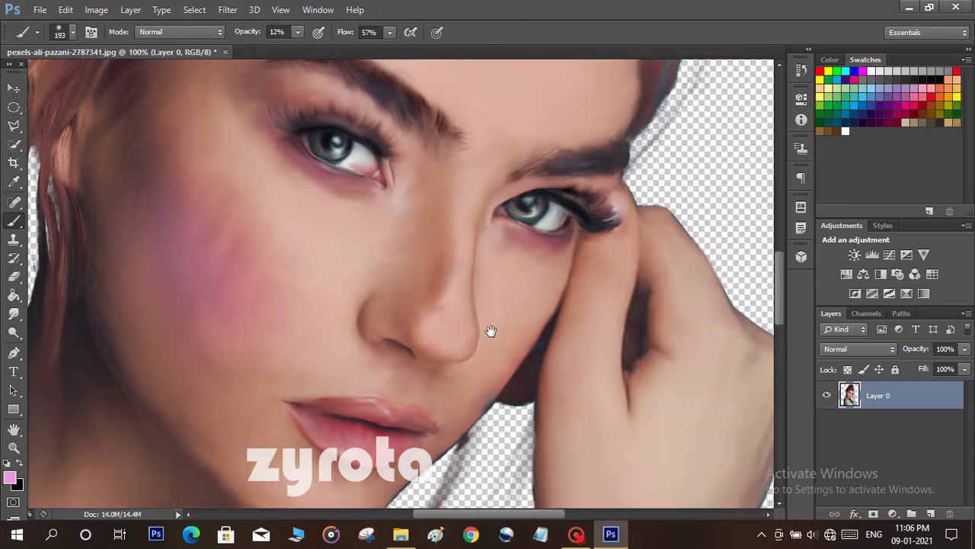
{"action": "left_click_drag", "start_coordinate": [529, 273], "coordinate": [478, 258]}
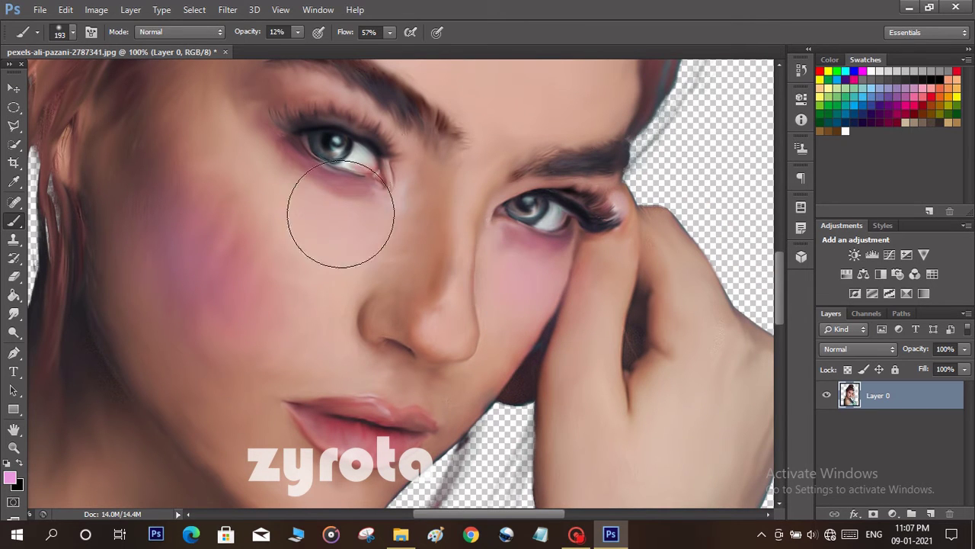
{"action": "left_click_drag", "start_coordinate": [334, 218], "coordinate": [346, 226]}
{"action": "left_click_drag", "start_coordinate": [401, 392], "coordinate": [405, 317]}
{"action": "mouse_move", "coordinate": [524, 229]}
{"action": "left_mouse_down"}
{"action": "mouse_move", "coordinate": [435, 420]}
{"action": "mouse_move", "coordinate": [521, 276]}
{"action": "left_mouse_up"}
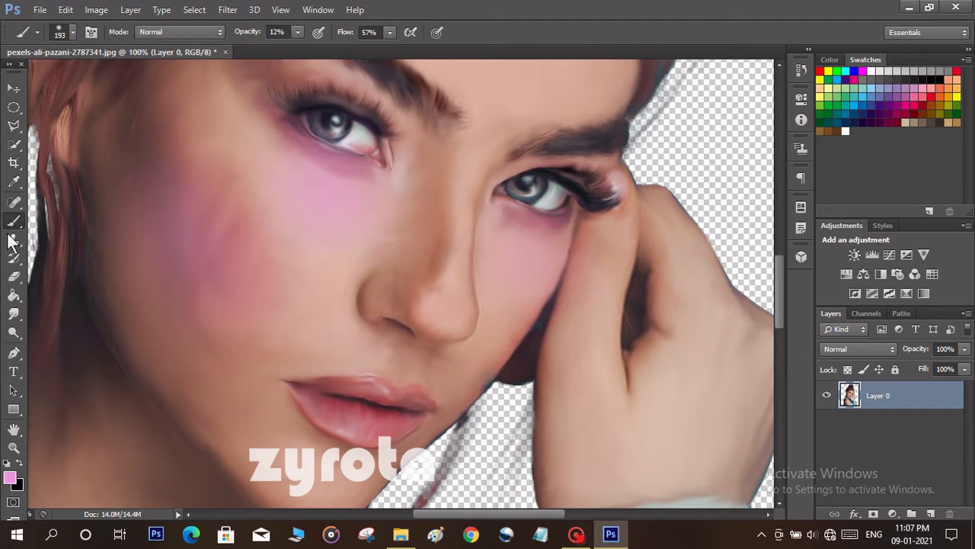
- Blend the pink blush on the left cheek into the surrounding skin with the Smudge tool at 47% strength
{"action": "left_click", "coordinate": [14, 314]}
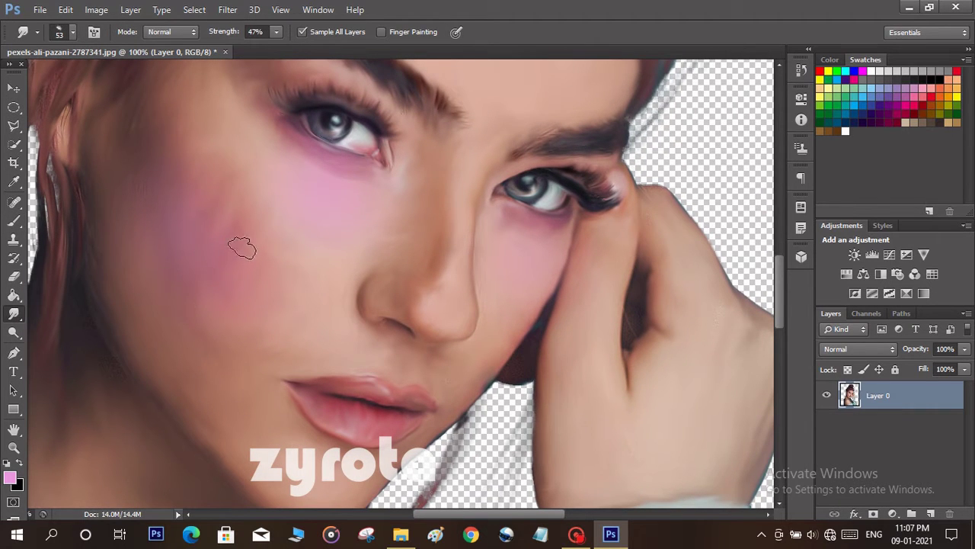
{"action": "scroll", "coordinate": [259, 300], "scroll_direction": "up", "scroll_amount": 5}
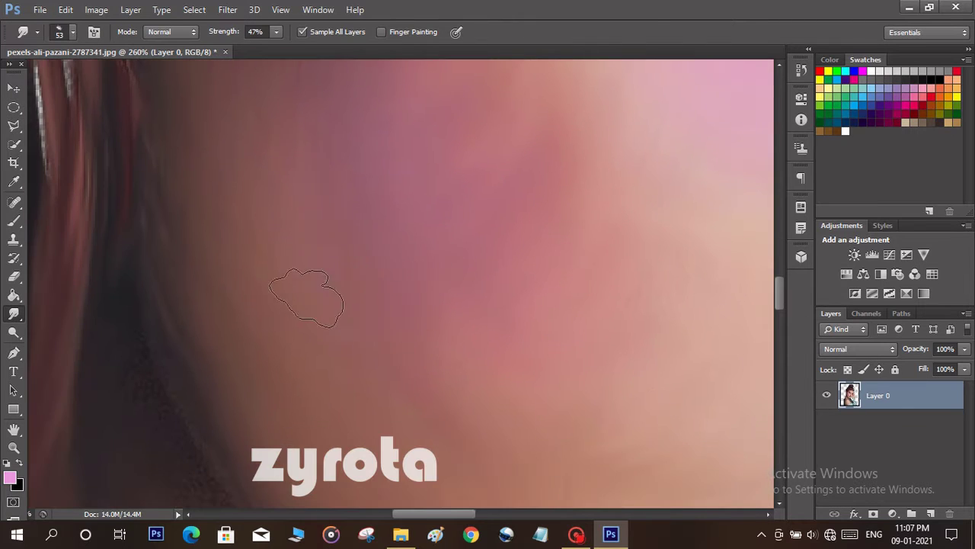
{"action": "left_click_drag", "start_coordinate": [317, 204], "coordinate": [340, 285]}
{"action": "left_click_drag", "start_coordinate": [499, 487], "coordinate": [461, 347]}
- Smudge the pink areas beneath both eyes to blend them into the skin
{"action": "left_click_drag", "start_coordinate": [615, 262], "coordinate": [518, 389]}
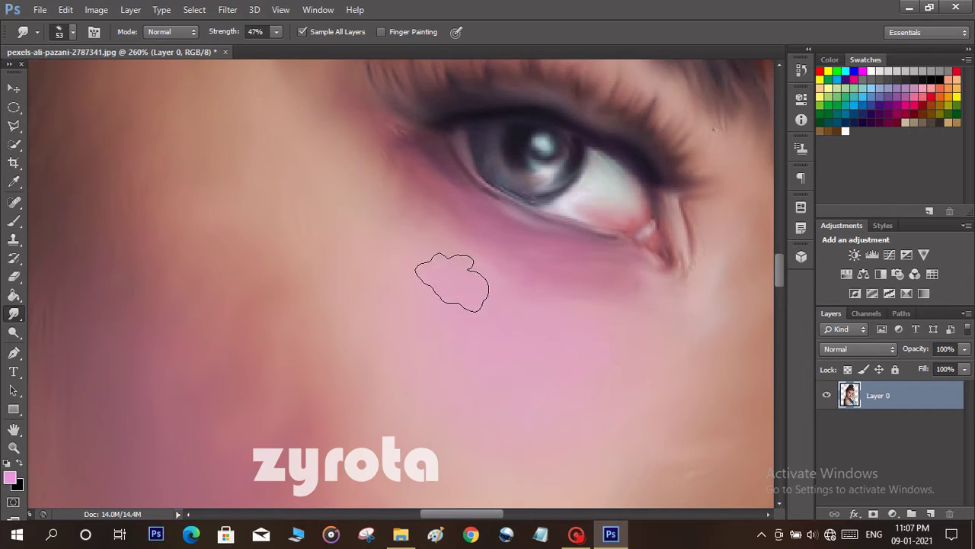
{"action": "left_click_drag", "start_coordinate": [753, 433], "coordinate": [276, 320]}
{"action": "mouse_move", "coordinate": [572, 352]}
{"action": "left_mouse_down"}
{"action": "mouse_move", "coordinate": [474, 285]}
{"action": "mouse_move", "coordinate": [418, 332]}
{"action": "left_mouse_up"}
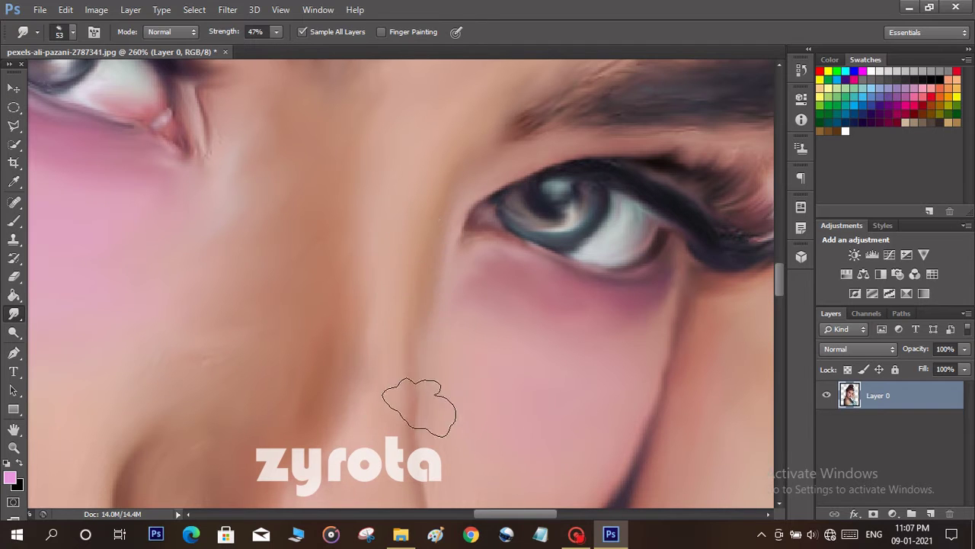
{"action": "scroll", "coordinate": [492, 328], "scroll_direction": "down", "scroll_amount": 8}
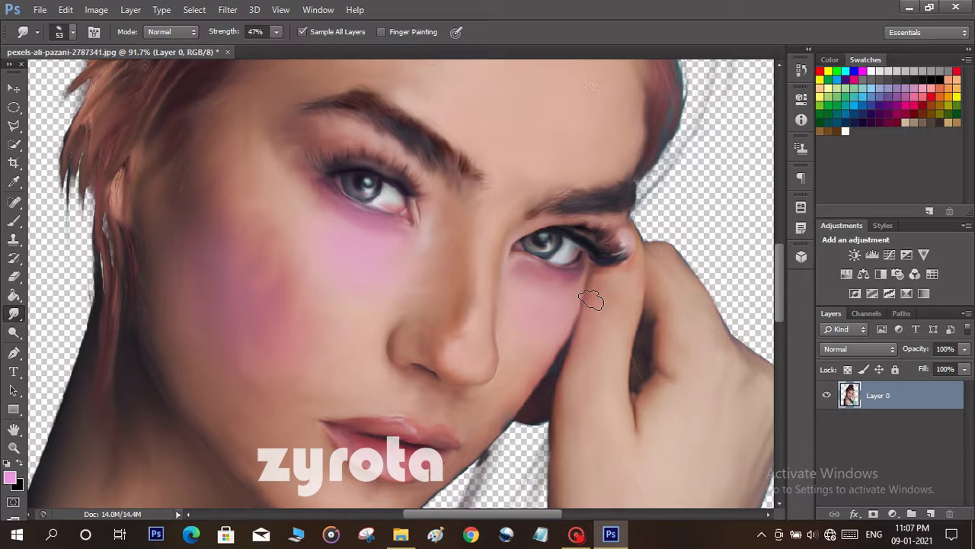
- Open the background image bg 01 from the working folder and return to the portrait document
{"action": "left_click", "coordinate": [39, 10]}
{"action": "left_click", "coordinate": [43, 37]}
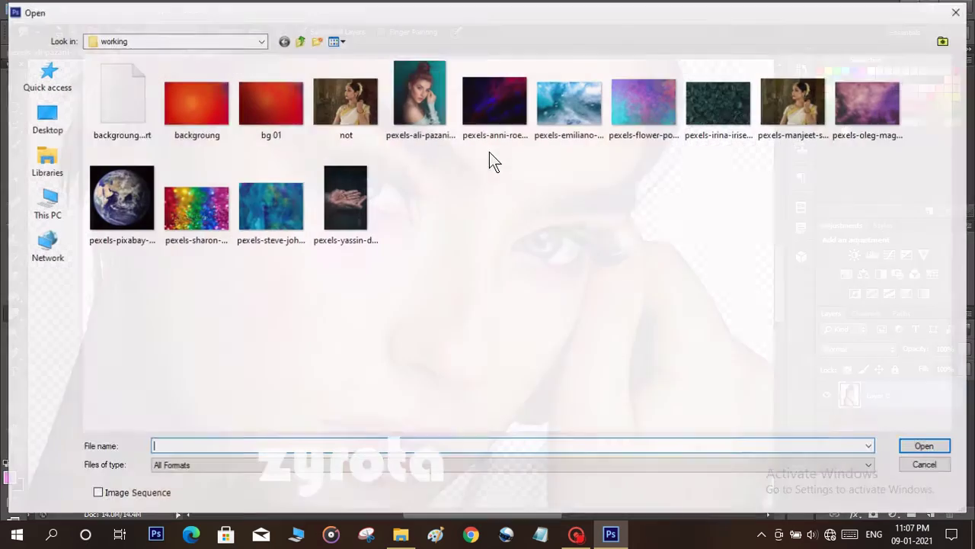
{"action": "left_click", "coordinate": [262, 114]}
{"action": "double_click", "coordinate": [263, 114]}
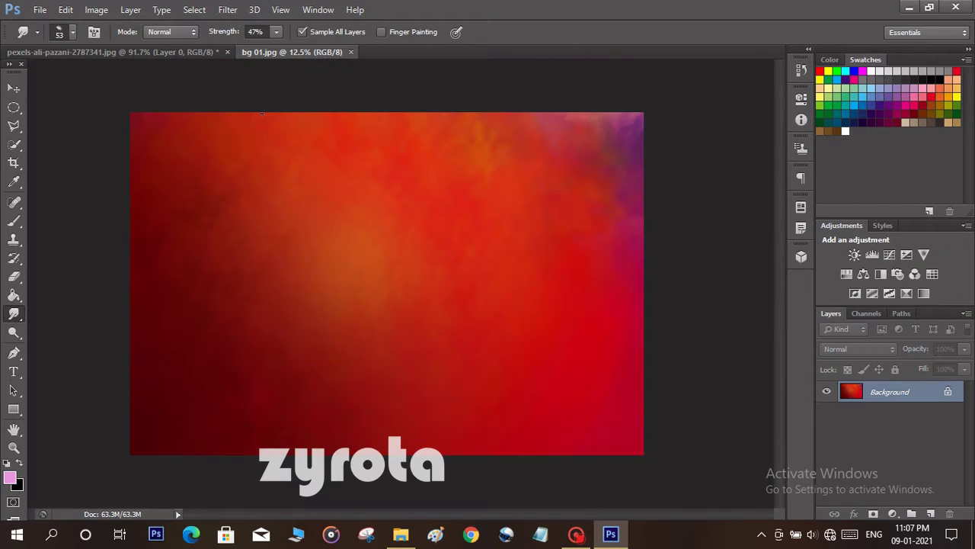
{"action": "left_click", "coordinate": [141, 47]}
{"action": "key", "text": "v"}
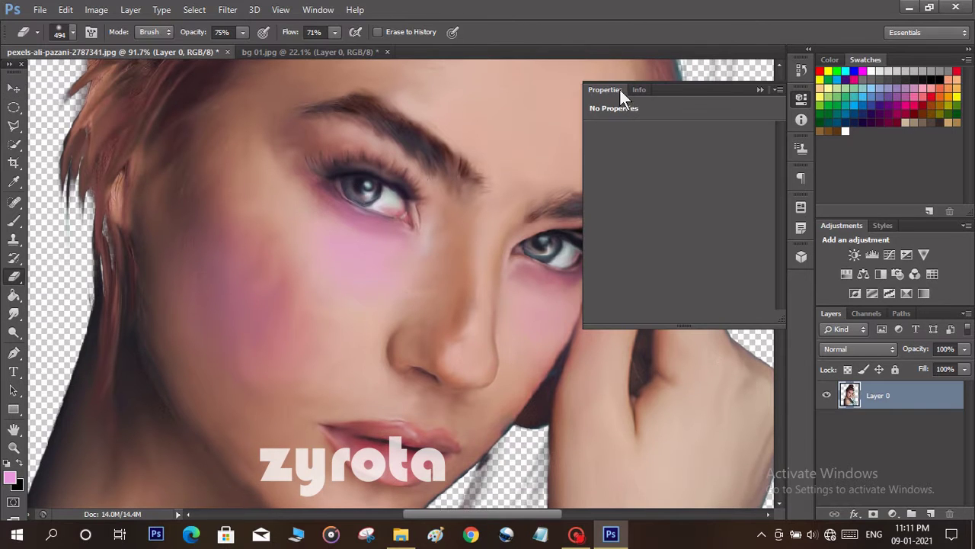
{"action": "left_click", "coordinate": [638, 90]}
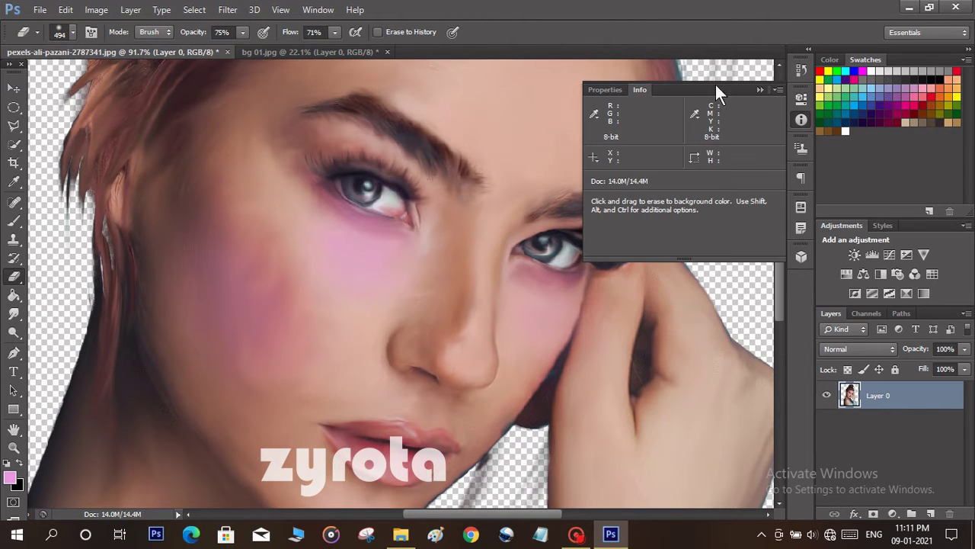
{"action": "left_click", "coordinate": [759, 89]}
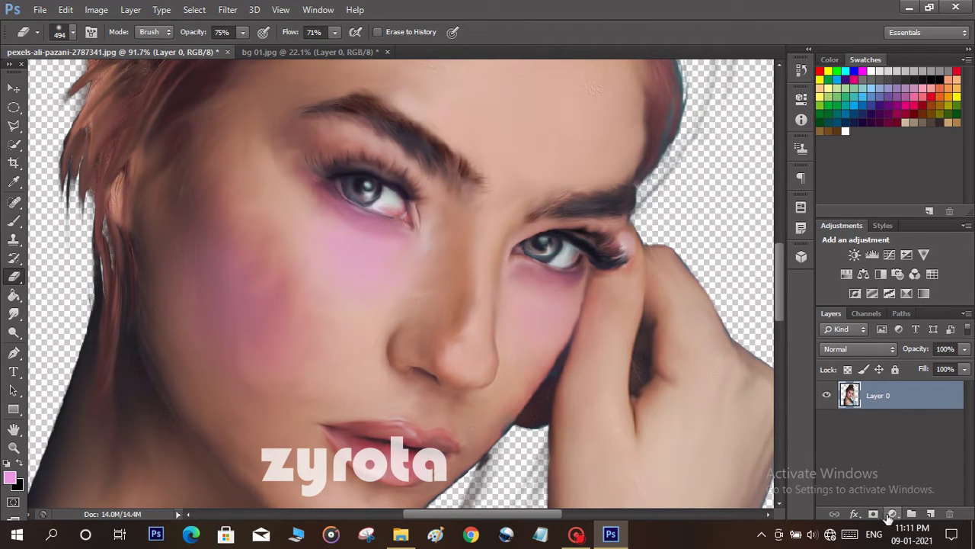
- Delete the portrait layer, Layer 1, from the bg 01.jpg document and return to the portrait document
{"action": "scroll", "coordinate": [458, 374], "scroll_direction": "down", "scroll_amount": 5}
{"action": "left_click_drag", "start_coordinate": [499, 333], "coordinate": [388, 263]}
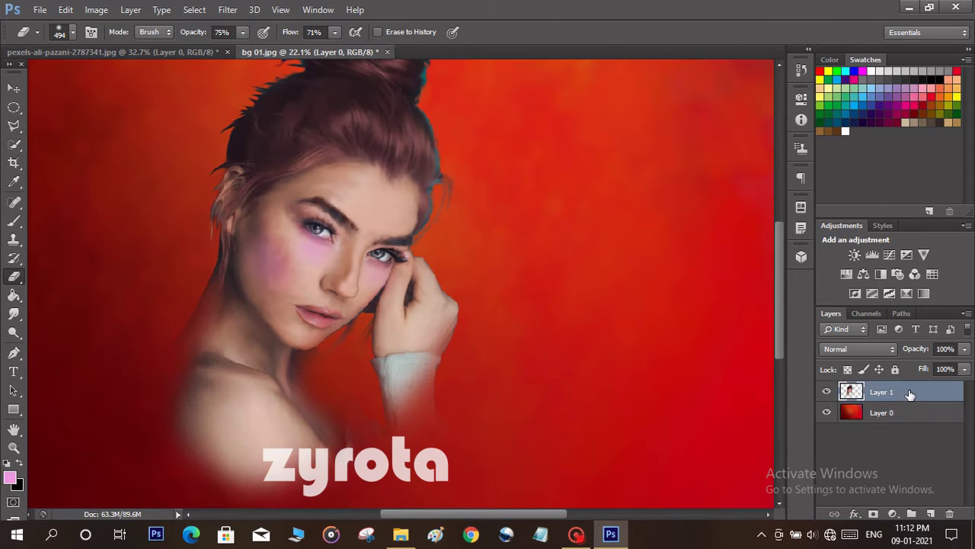
{"action": "key", "text": "Delete"}
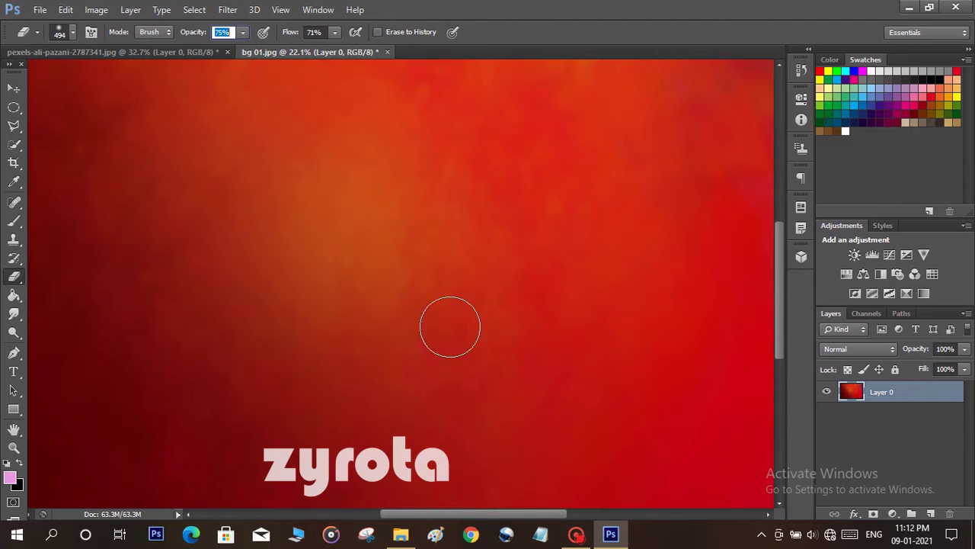
{"action": "left_click", "coordinate": [185, 53]}
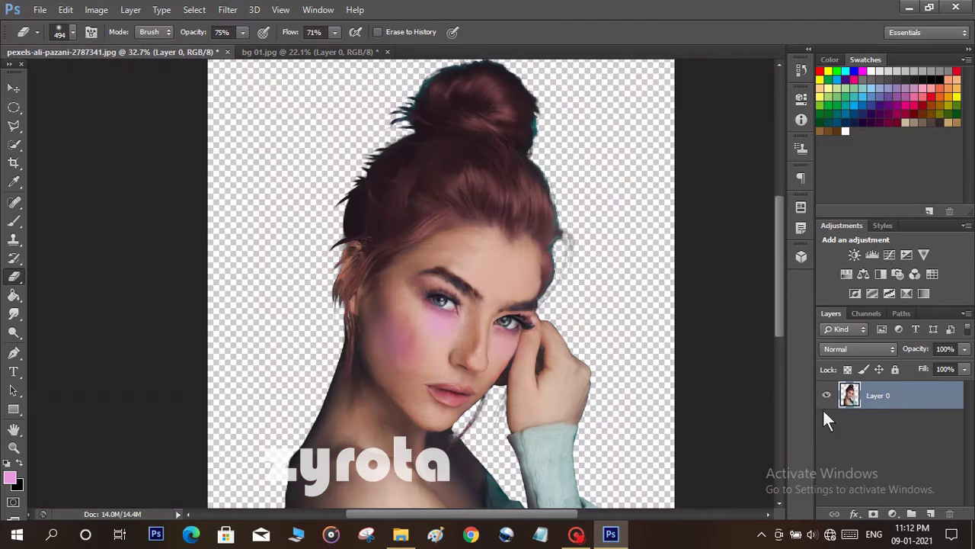
- Add a Vibrance adjustment layer above the portrait with vibrance +47 and saturation +89
{"action": "left_click", "coordinate": [894, 514]}
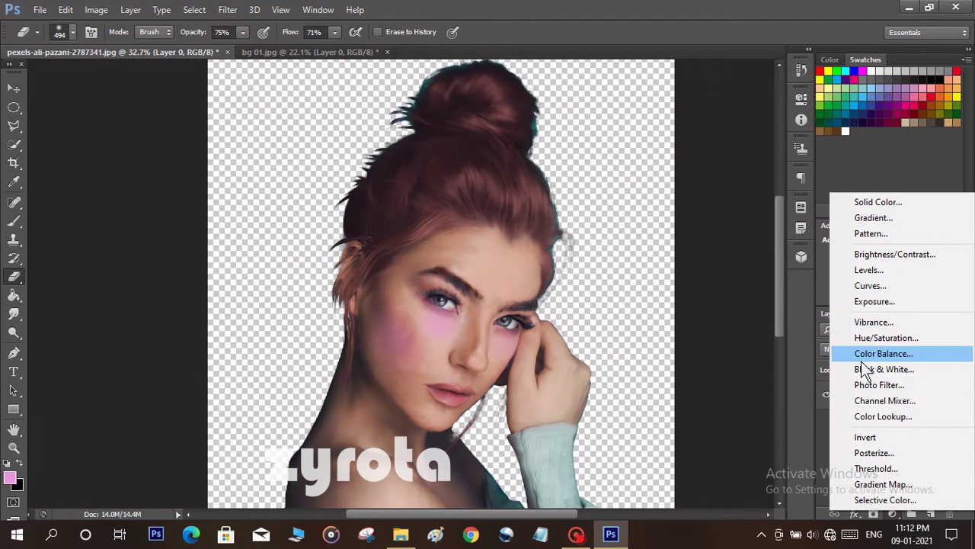
{"action": "left_click", "coordinate": [879, 320]}
{"action": "left_click_drag", "start_coordinate": [679, 172], "coordinate": [763, 174]}
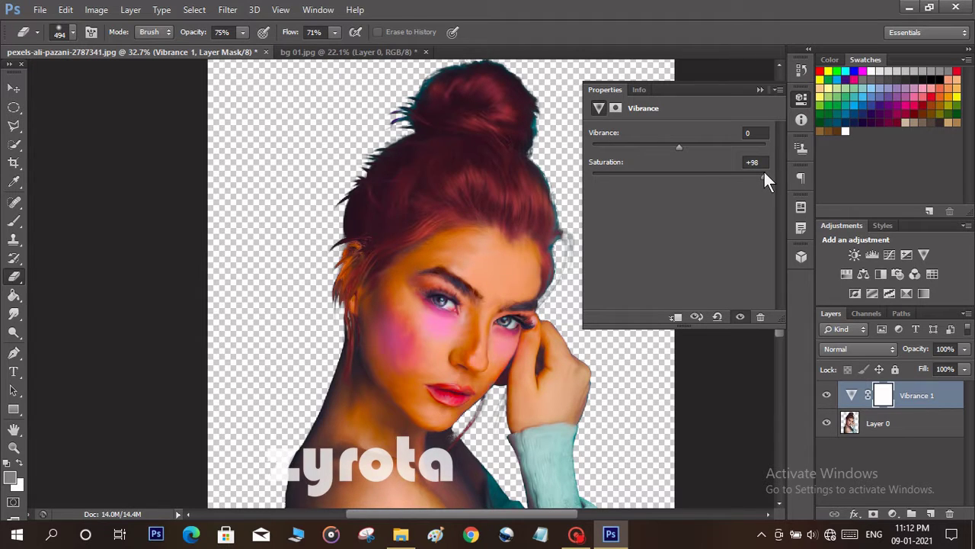
{"action": "left_click_drag", "start_coordinate": [678, 146], "coordinate": [720, 140]}
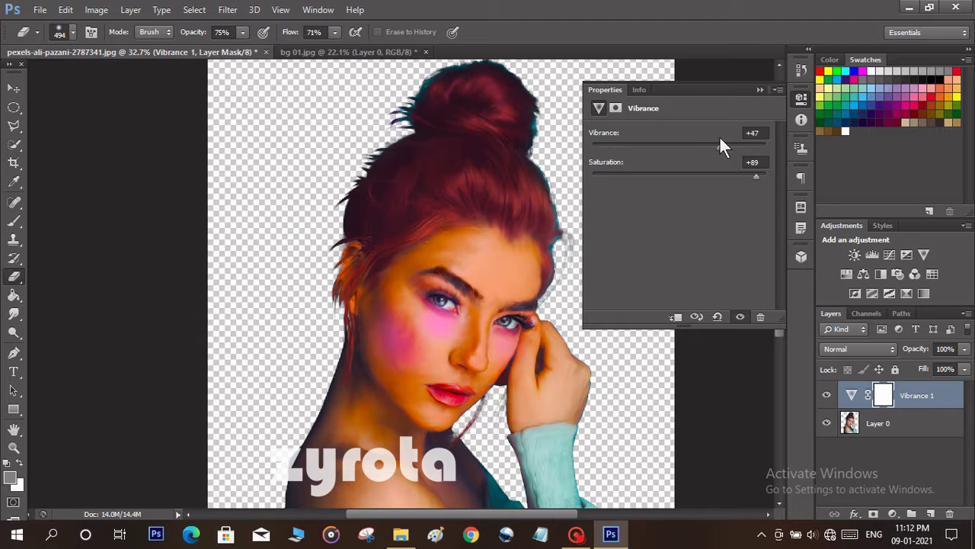
- Add a Hue/Saturation adjustment layer above the Vibrance layer with saturation +38 and hue 0
{"action": "left_click", "coordinate": [892, 513]}
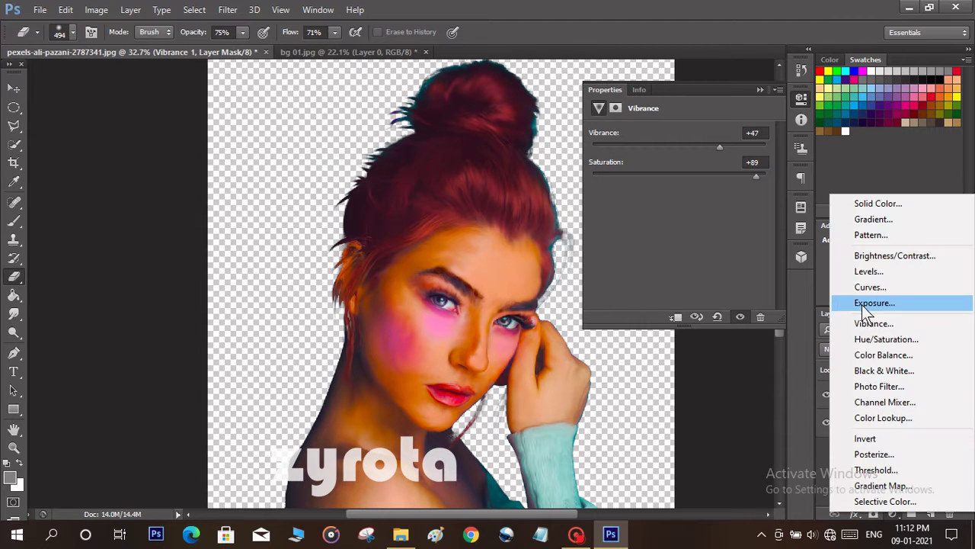
{"action": "left_click", "coordinate": [868, 341]}
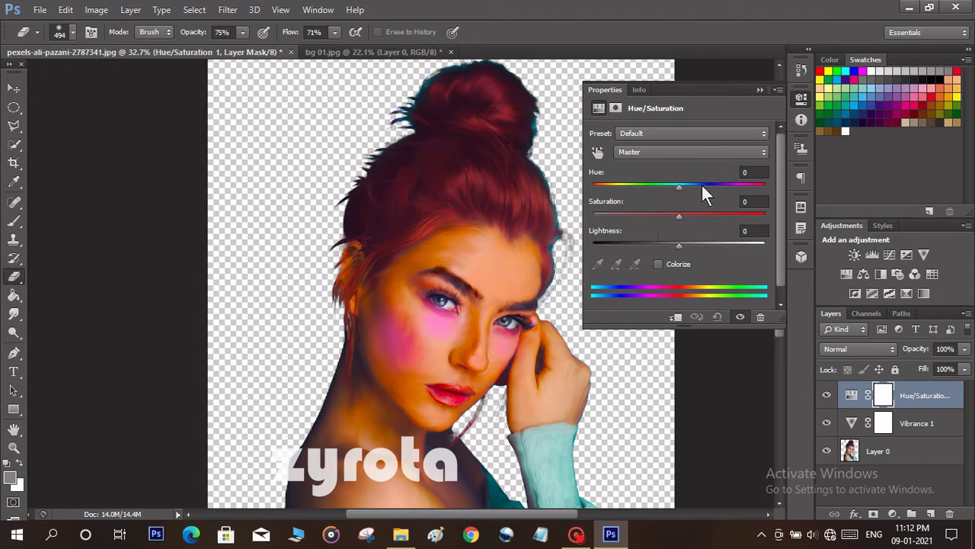
{"action": "mouse_move", "coordinate": [684, 183]}
{"action": "left_mouse_down"}
{"action": "mouse_move", "coordinate": [673, 184]}
{"action": "mouse_move", "coordinate": [690, 183]}
{"action": "left_mouse_up"}
{"action": "left_click_drag", "start_coordinate": [698, 215], "coordinate": [682, 185]}
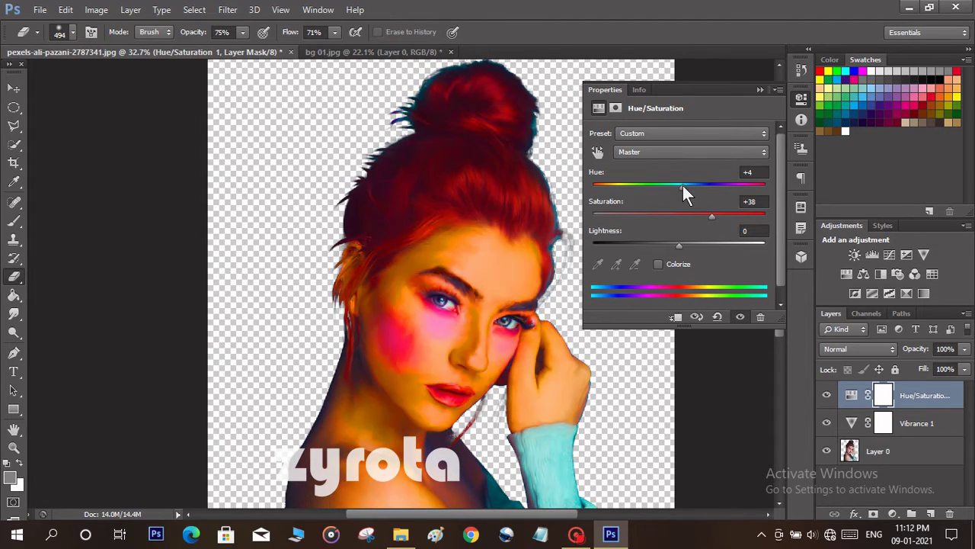
{"action": "left_click", "coordinate": [758, 173]}
{"action": "type", "text": "0"}
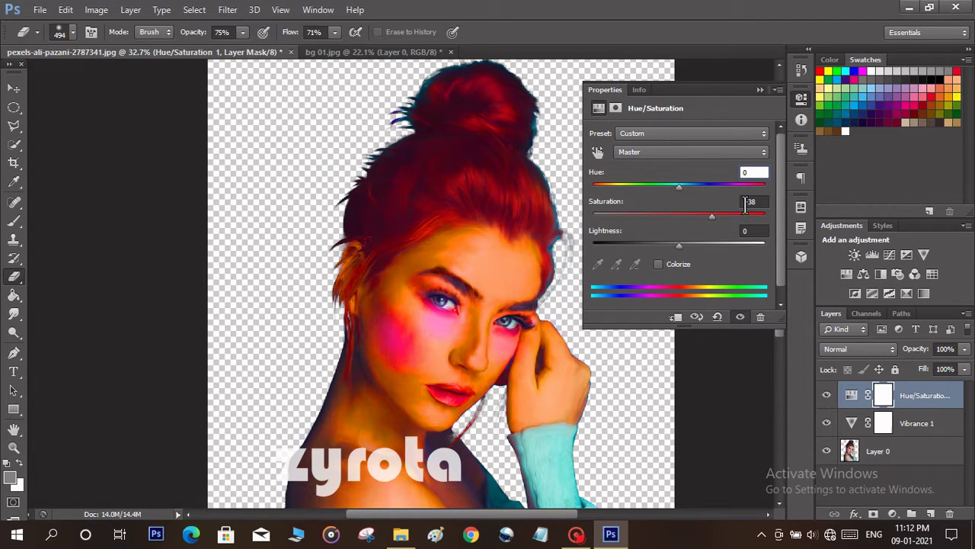
- Lower the saturation of the Hue/Saturation adjustment layer to 5
{"action": "left_click", "coordinate": [747, 202]}
{"action": "type", "text": "20"}
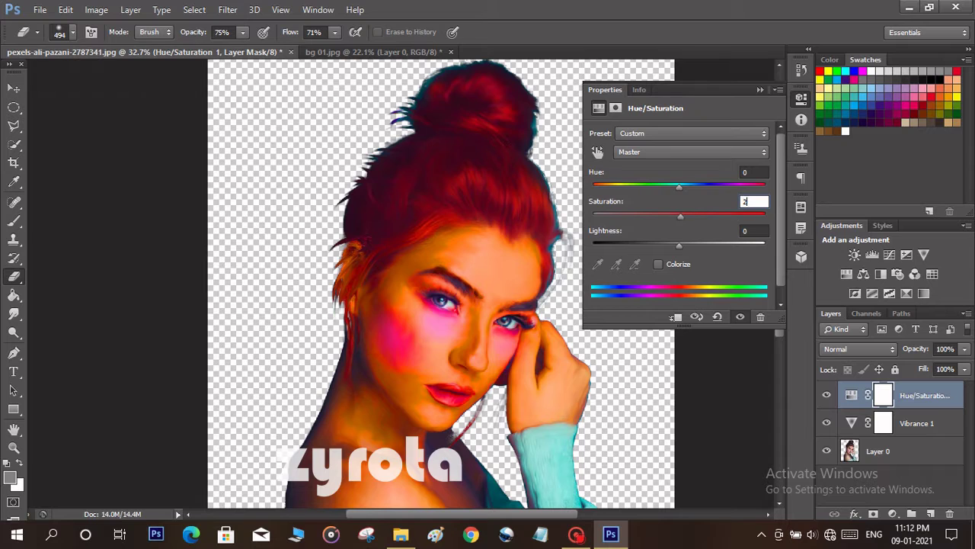
{"action": "left_click", "coordinate": [756, 202]}
{"action": "type", "text": "10"}
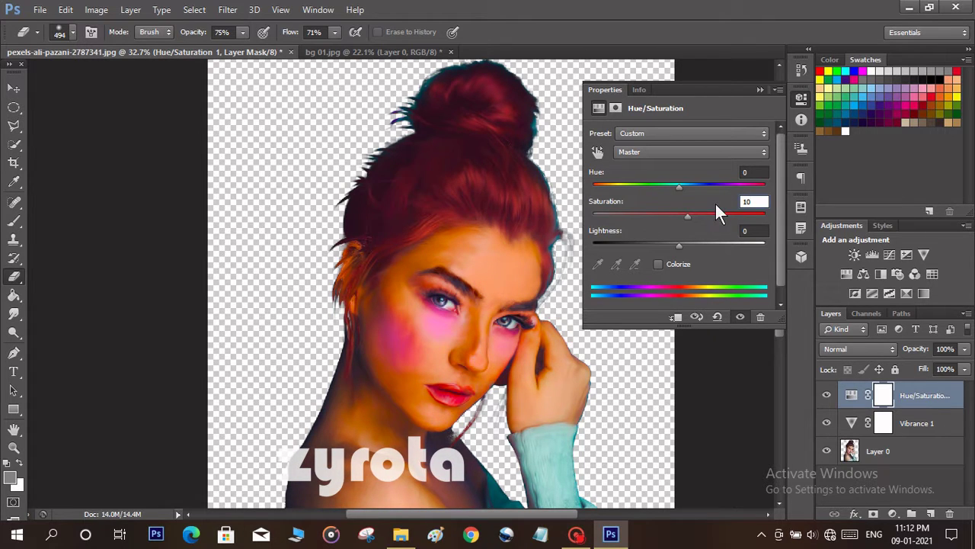
{"action": "type", "text": "00000000"}
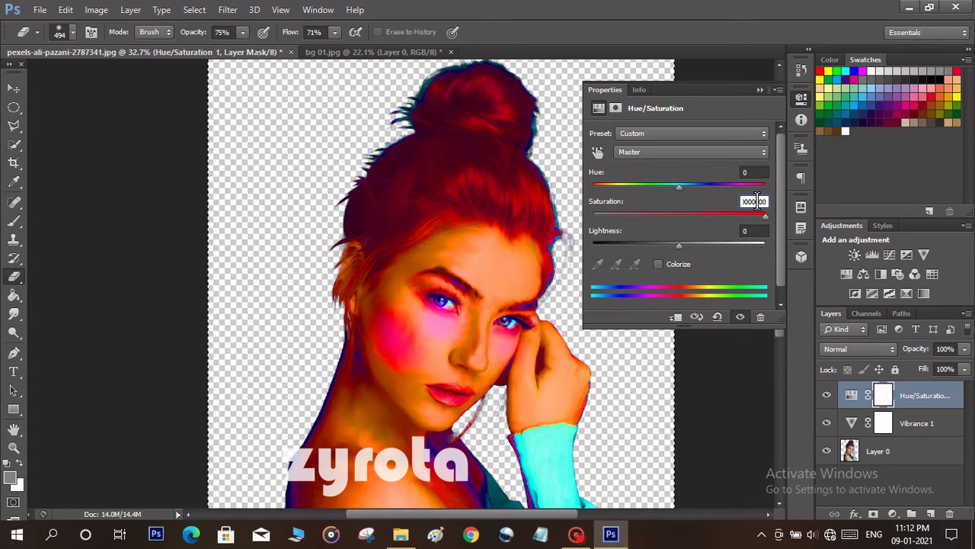
{"action": "double_click", "coordinate": [757, 201]}
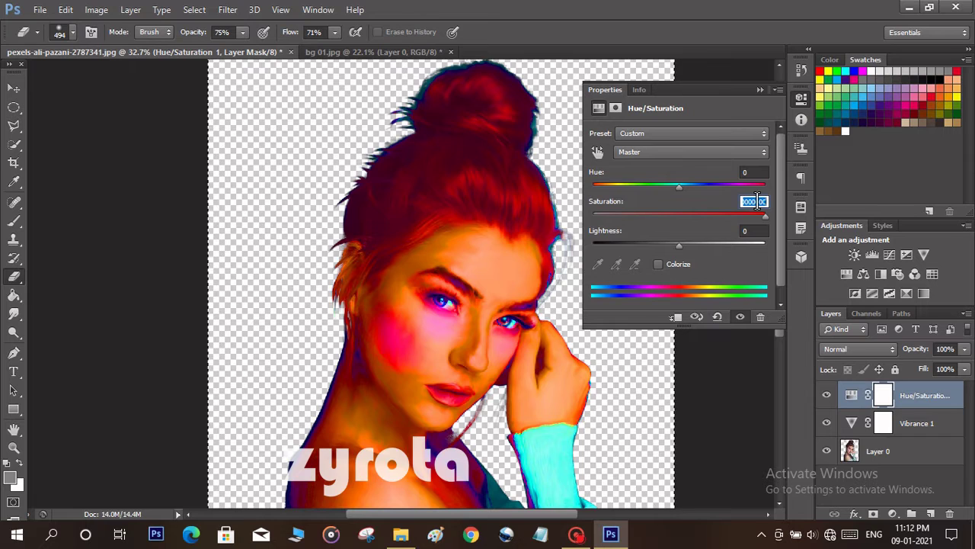
{"action": "type", "text": "10"}
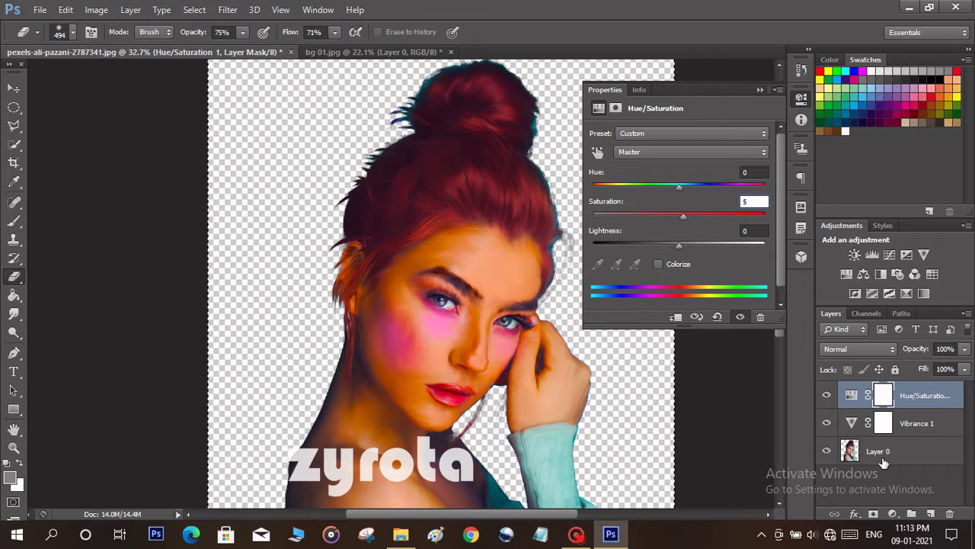
- Collapse the properties of the Hue/Saturation adjustment layer
{"action": "left_click", "coordinate": [96, 10]}
{"action": "mouse_move", "coordinate": [198, 47]}
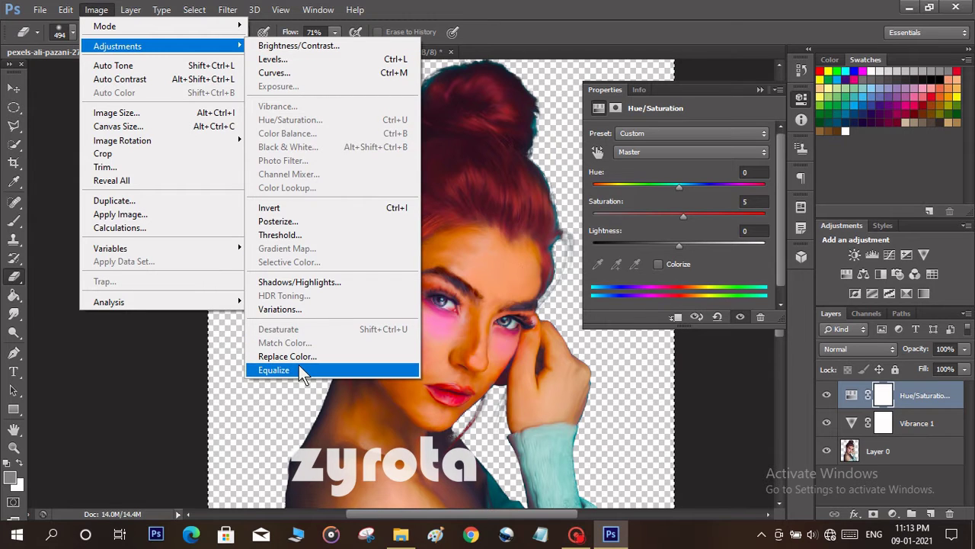
{"action": "left_click", "coordinate": [757, 87]}
{"action": "left_click", "coordinate": [759, 89]}
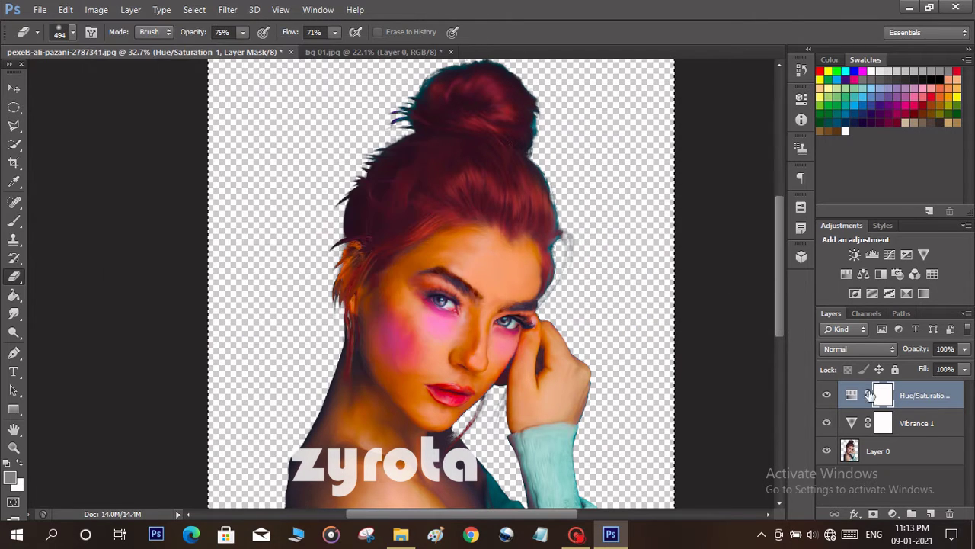
- Start a Match Color adjustment on the portrait layer, Layer 0, with luminance 129 and color intensity 85
{"action": "left_click", "coordinate": [892, 451]}
{"action": "left_click", "coordinate": [90, 11]}
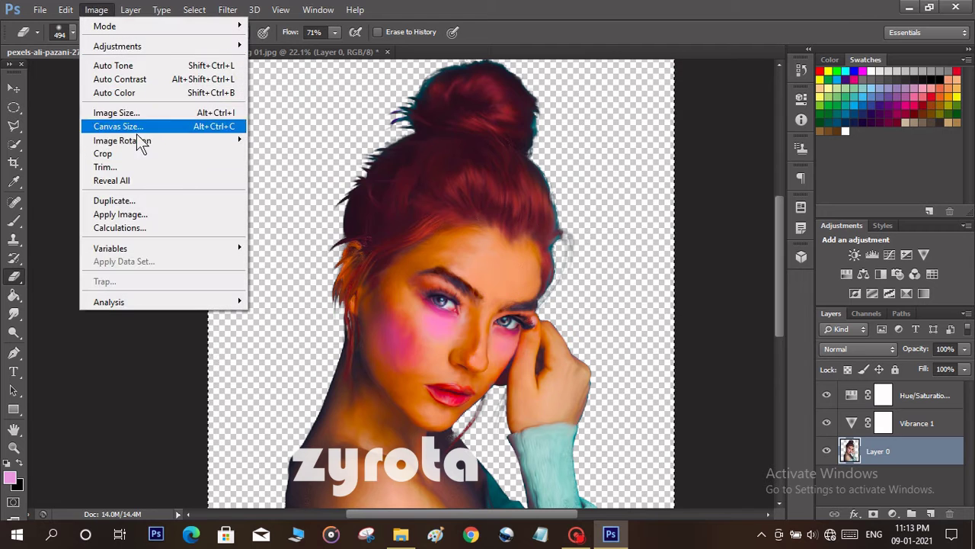
{"action": "mouse_move", "coordinate": [217, 46]}
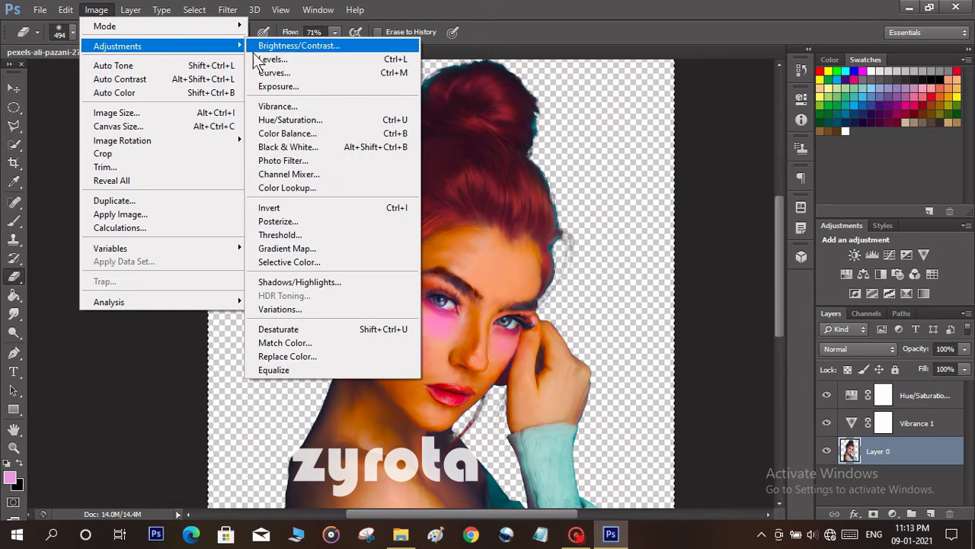
{"action": "left_click", "coordinate": [302, 347]}
{"action": "left_click_drag", "start_coordinate": [721, 157], "coordinate": [737, 155]}
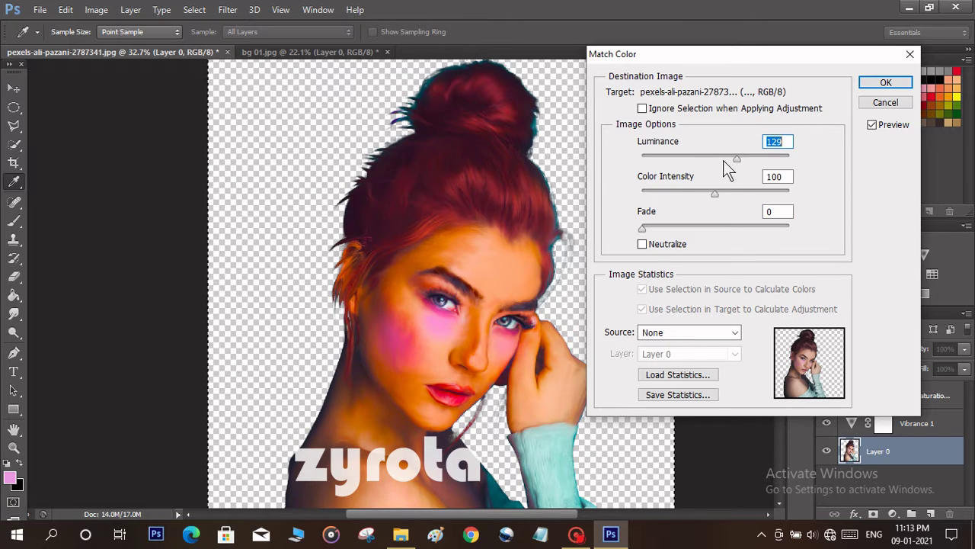
{"action": "left_click_drag", "start_coordinate": [714, 192], "coordinate": [680, 189]}
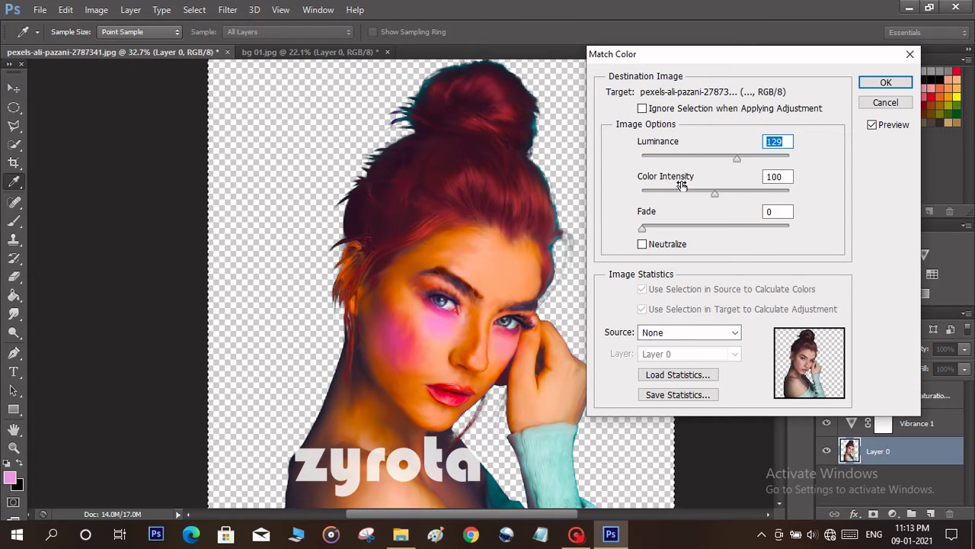
{"action": "left_click", "coordinate": [724, 192]}
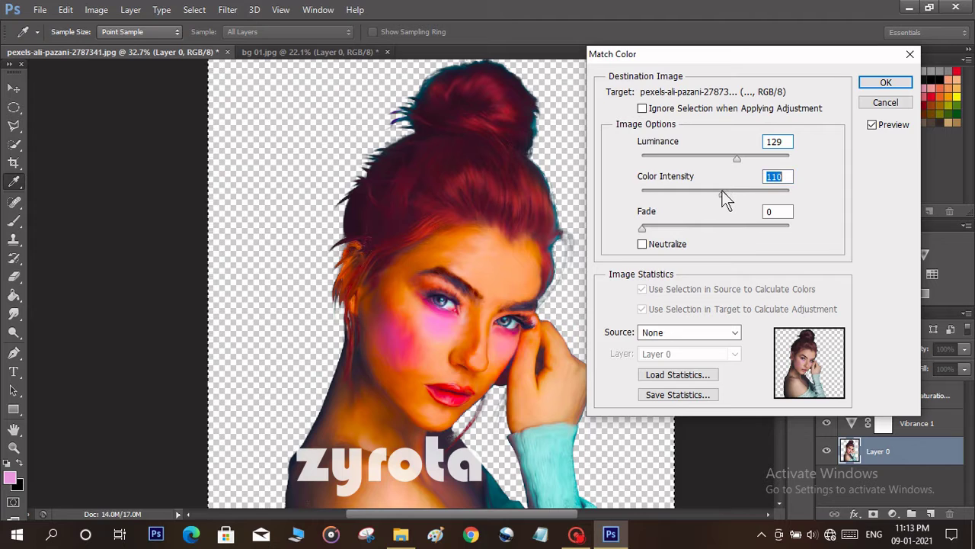
{"action": "left_click_drag", "start_coordinate": [716, 191], "coordinate": [704, 191]}
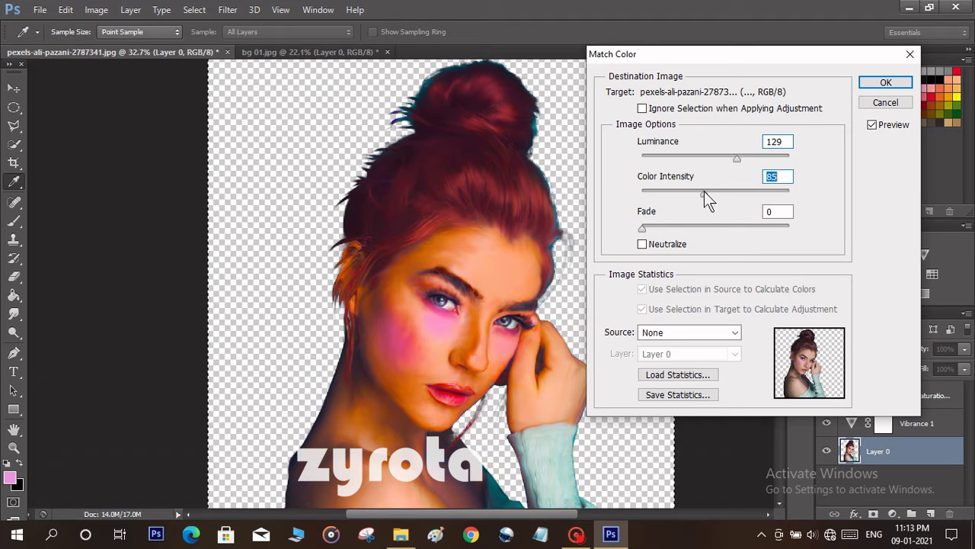
- Set the Match Color fade to 69, color intensity to 100 and luminance to 151, and apply the adjustment
{"action": "left_click", "coordinate": [677, 228]}
{"action": "left_click_drag", "start_coordinate": [648, 227], "coordinate": [762, 229]}
{"action": "left_click", "coordinate": [741, 229]}
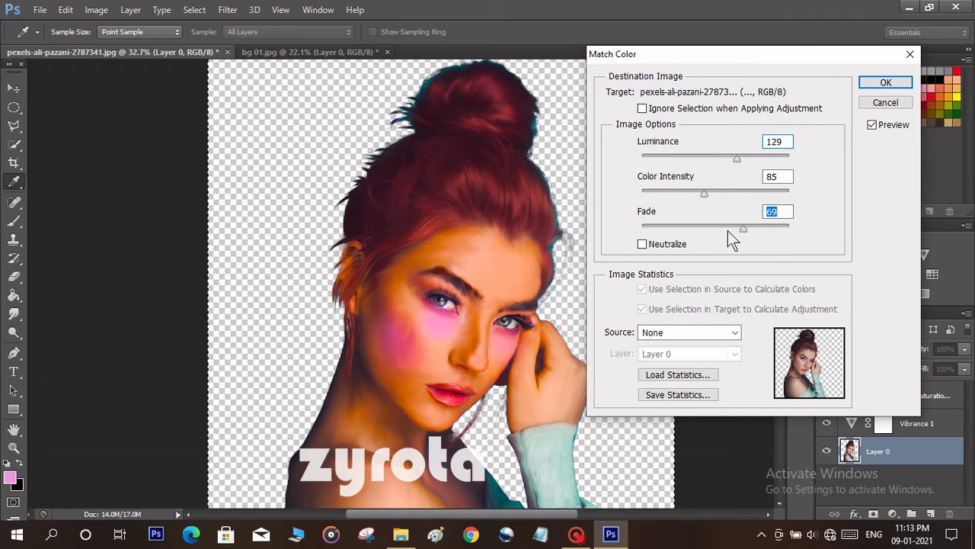
{"action": "left_click", "coordinate": [715, 192]}
{"action": "left_click", "coordinate": [747, 161]}
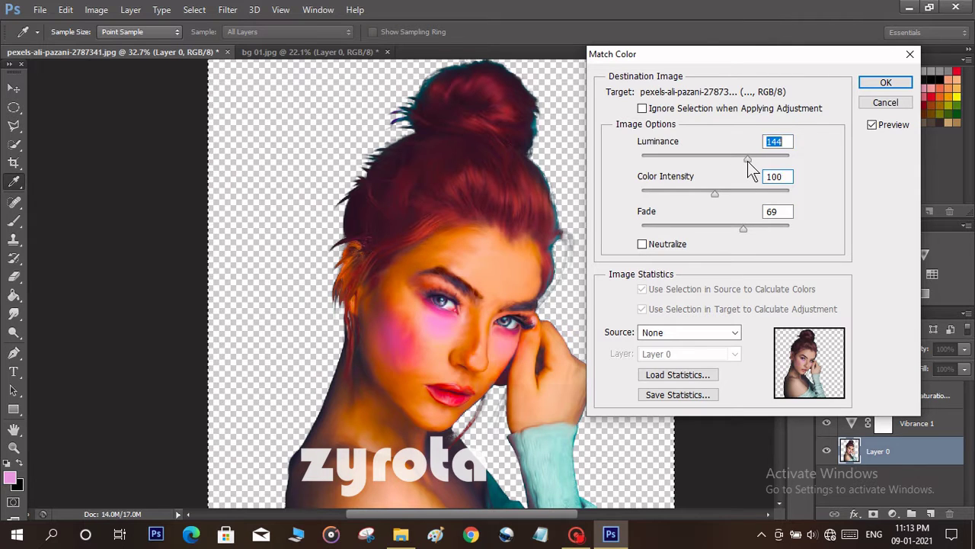
{"action": "left_click_drag", "start_coordinate": [747, 160], "coordinate": [752, 160]}
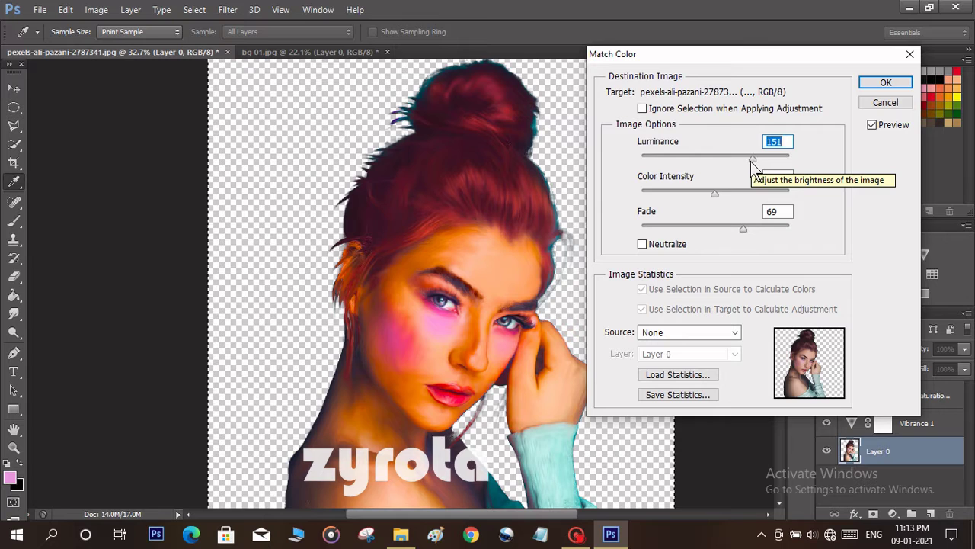
{"action": "left_click", "coordinate": [886, 82]}
{"action": "key", "text": "e"}
{"action": "scroll", "coordinate": [485, 283], "scroll_direction": "down", "scroll_amount": 3}
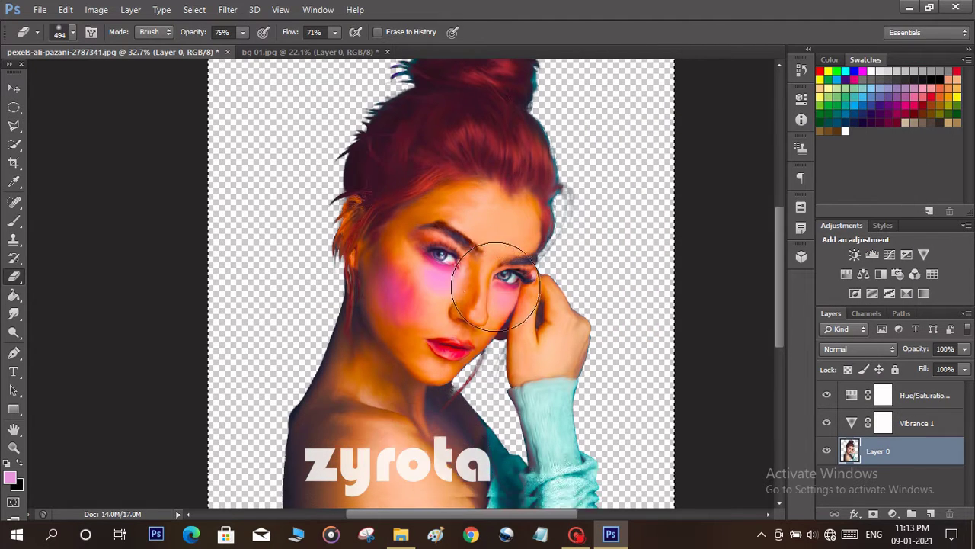
{"action": "scroll", "coordinate": [474, 310], "scroll_direction": "up", "scroll_amount": 2}
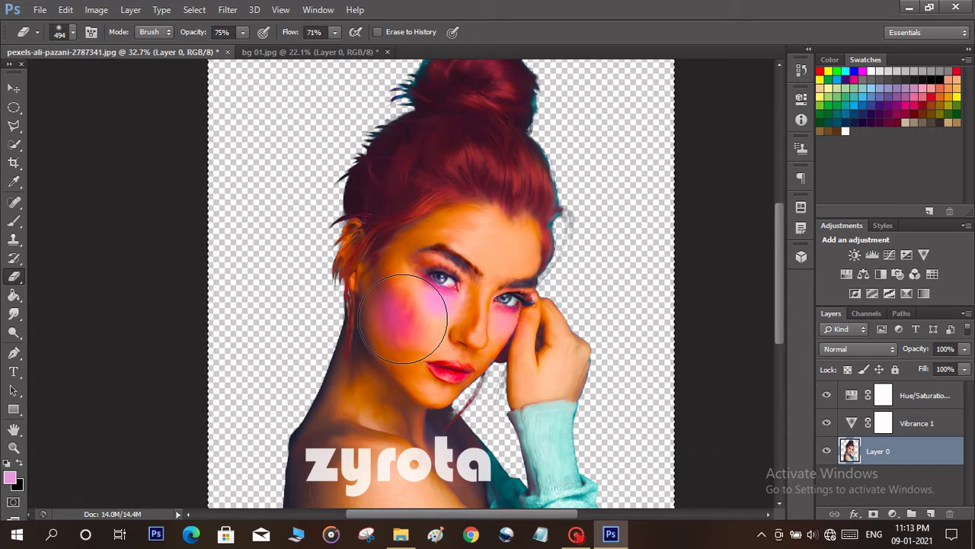
{"action": "scroll", "coordinate": [403, 317], "scroll_direction": "up", "scroll_amount": 3}
{"action": "scroll", "coordinate": [400, 316], "scroll_direction": "down", "scroll_amount": 3}
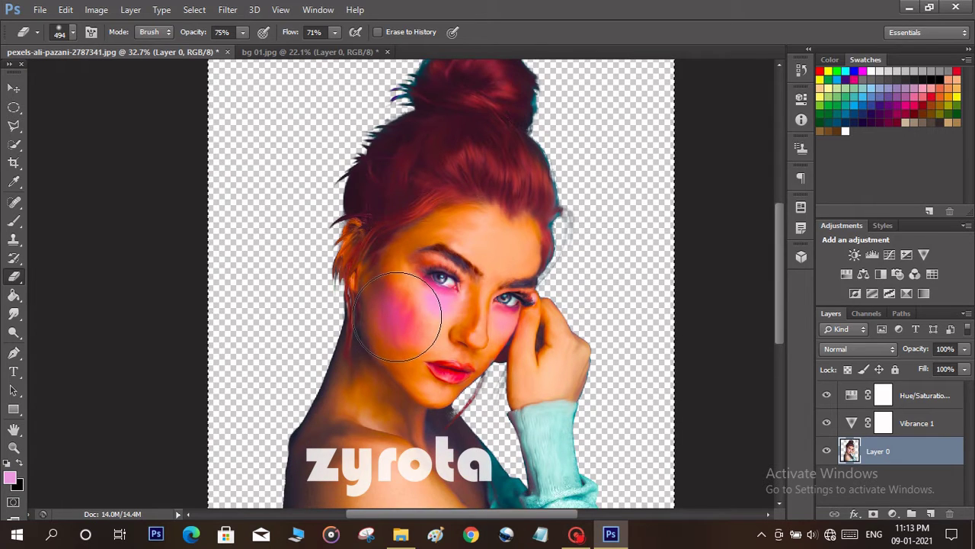
{"action": "scroll", "coordinate": [397, 316], "scroll_direction": "down", "scroll_amount": 1}
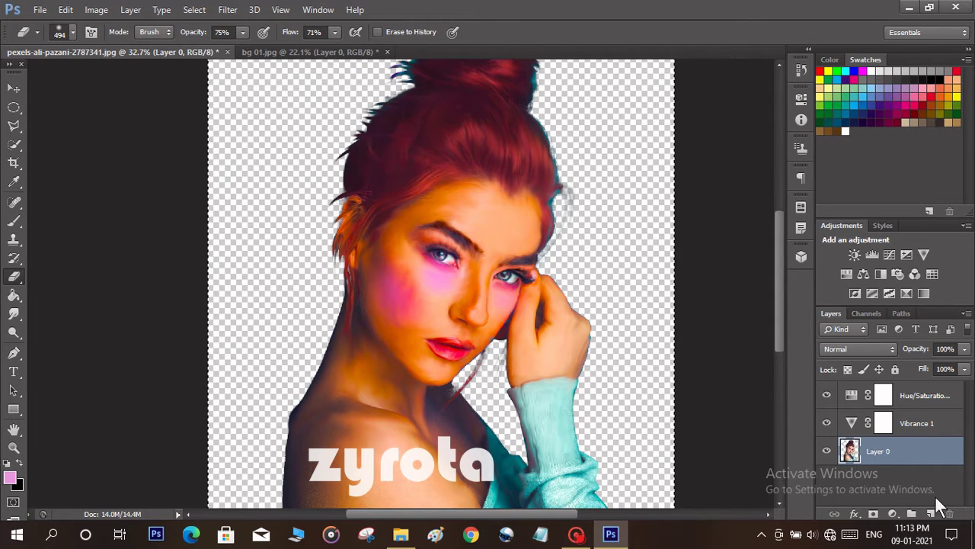
- Merge Layer 0 with the Vibrance and Hue/Saturation adjustment layers into a single layer
{"action": "left_click", "coordinate": [920, 430], "text": "shift"}
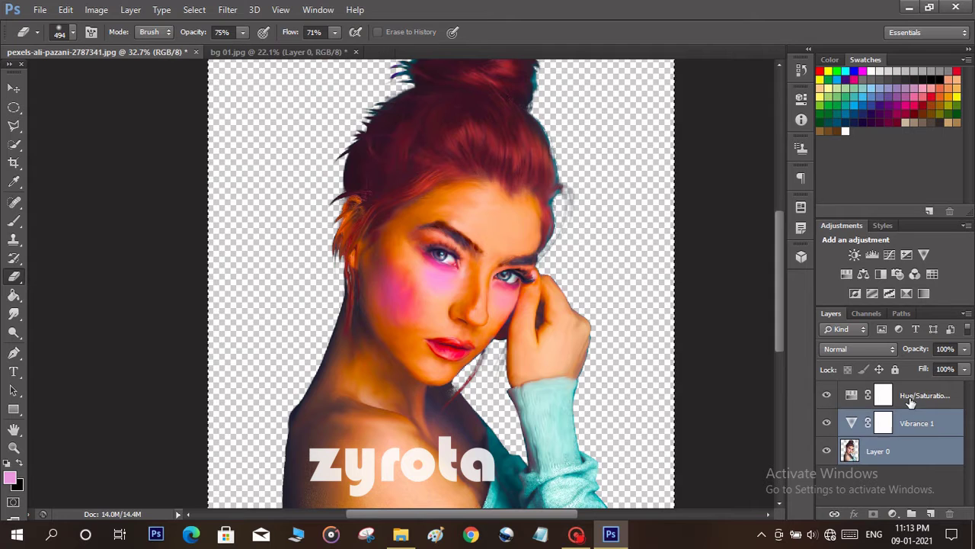
{"action": "left_click", "coordinate": [910, 399], "text": "shift"}
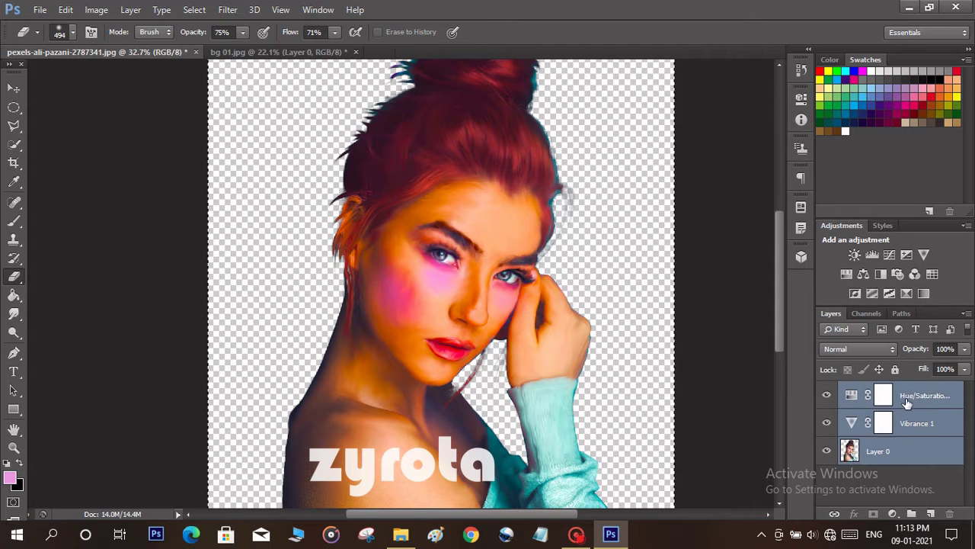
{"action": "right_click", "coordinate": [871, 425]}
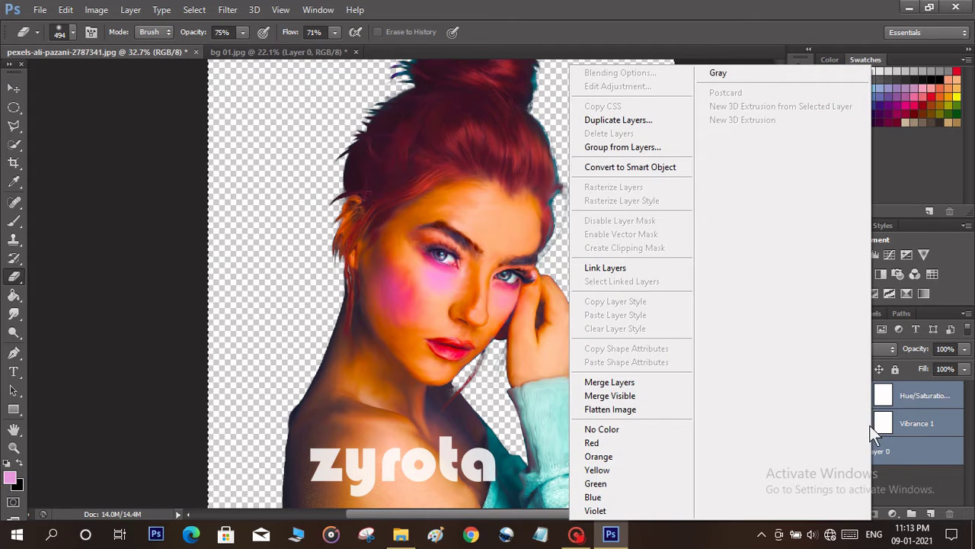
{"action": "left_click", "coordinate": [611, 382]}
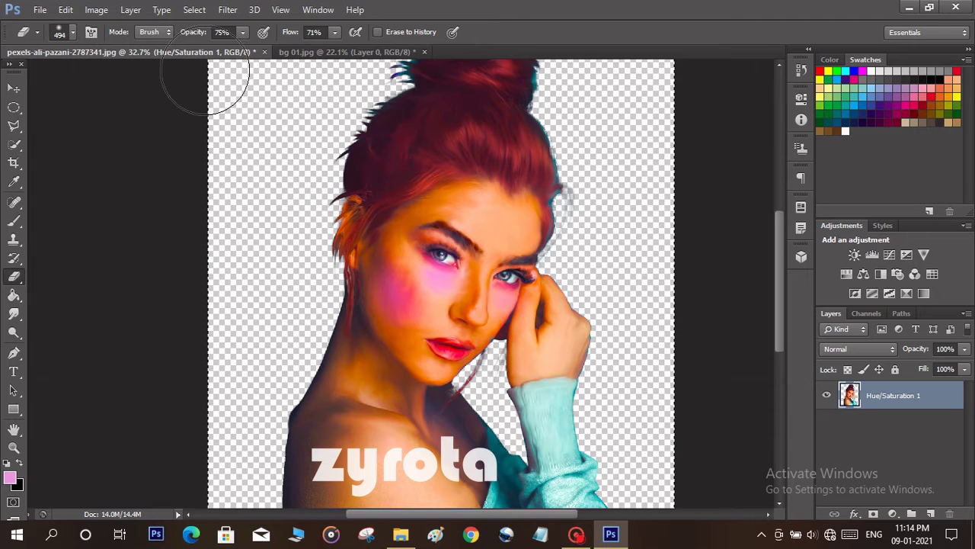
- Move the merged portrait into the bg 01.jpg document as a layer above the red background
{"action": "left_click", "coordinate": [16, 89]}
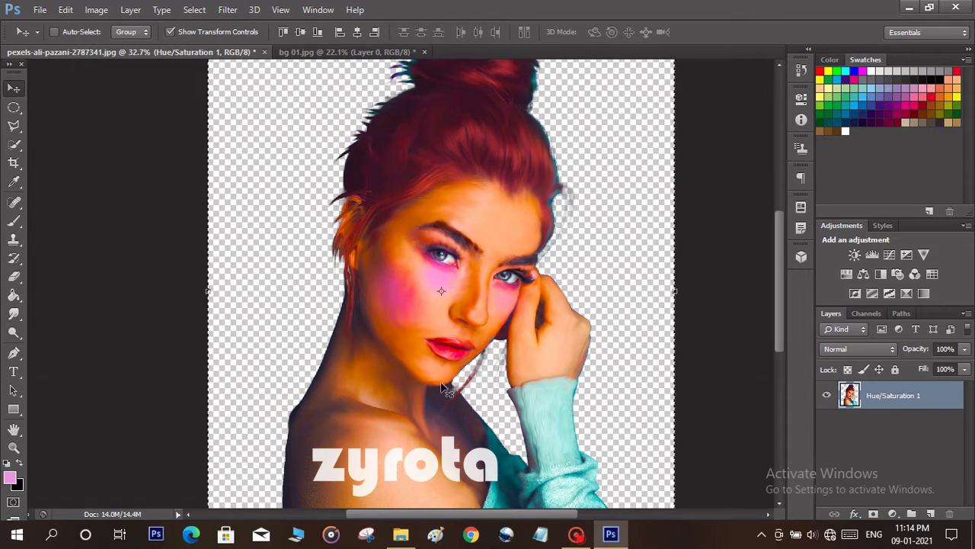
{"action": "left_click_drag", "start_coordinate": [406, 379], "coordinate": [429, 300]}
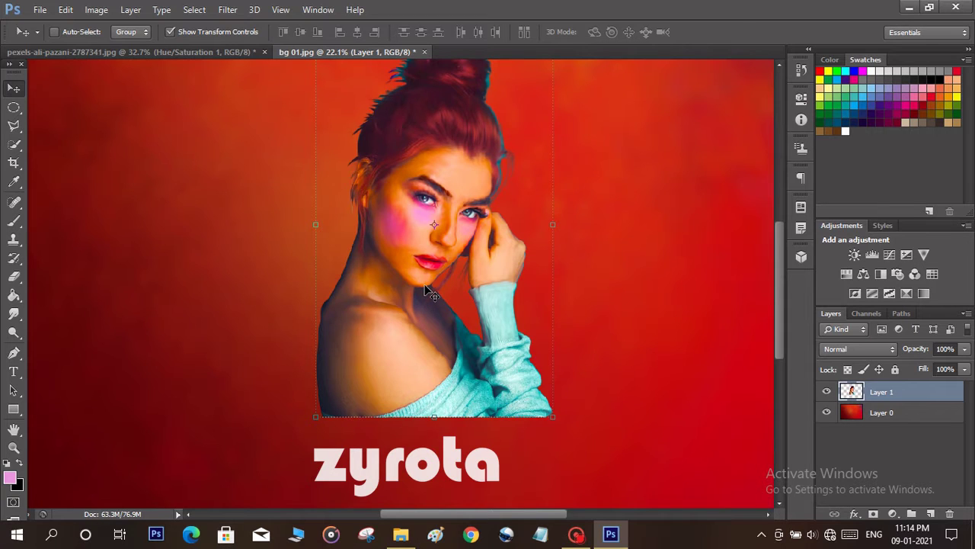
{"action": "key", "text": "ctrl+minus"}
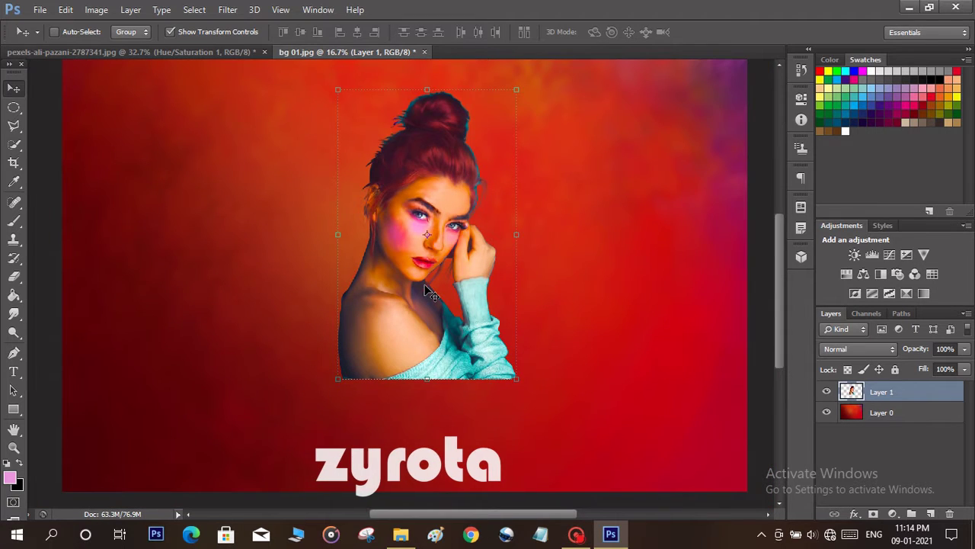
{"action": "scroll", "coordinate": [265, 236], "scroll_direction": "up", "scroll_amount": 1}
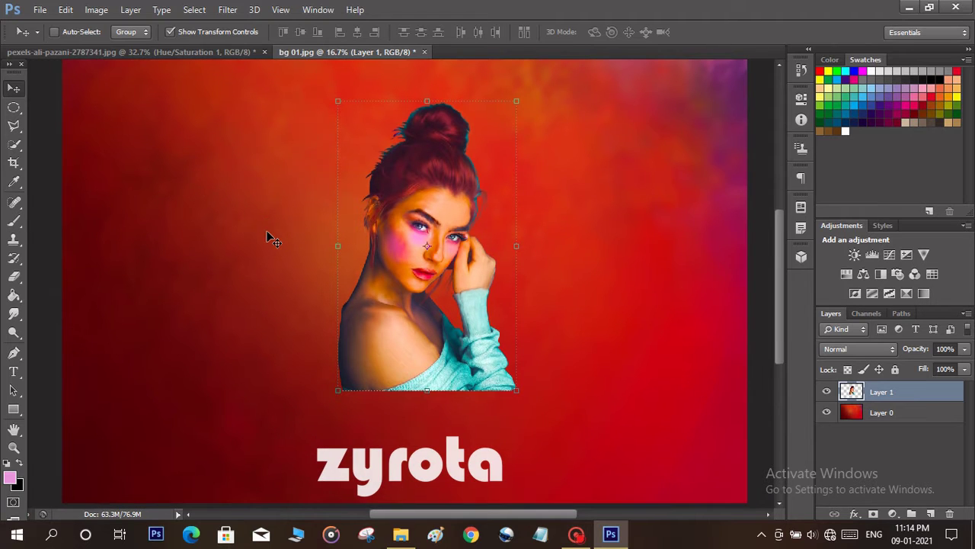
- Place the portrait left of centre on the red background, scaled to 148.76% and rotated 3.87°
{"action": "left_click_drag", "start_coordinate": [421, 227], "coordinate": [265, 204]}
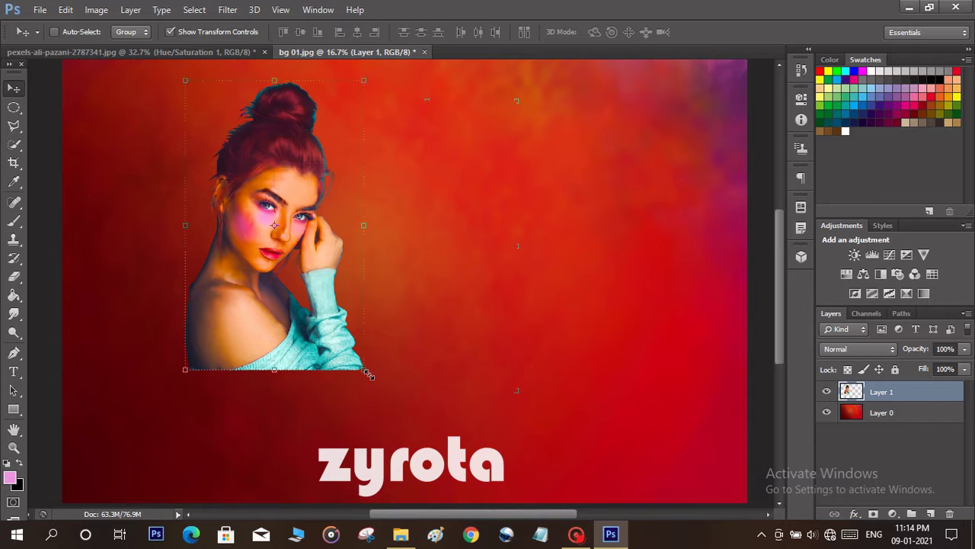
{"action": "left_click_drag", "start_coordinate": [365, 371], "coordinate": [433, 487]}
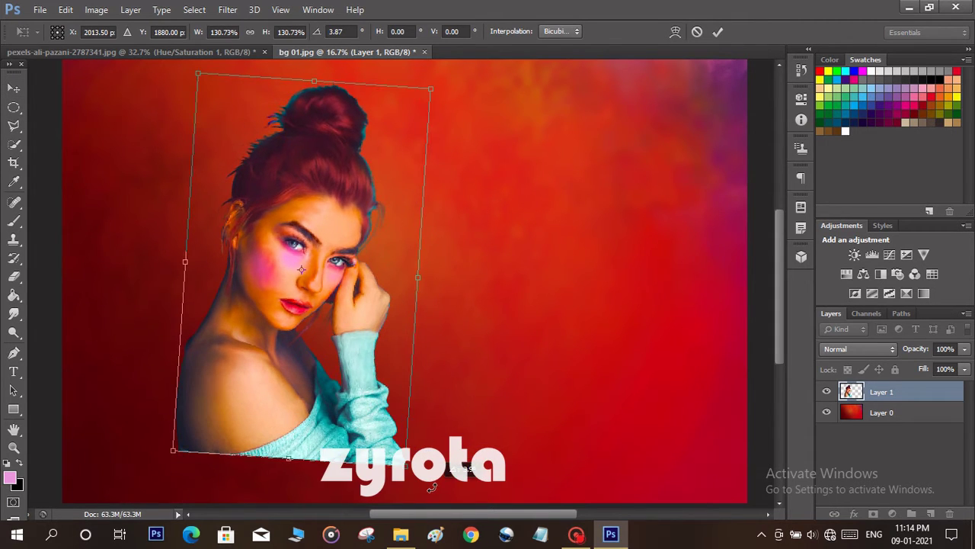
{"action": "left_click_drag", "start_coordinate": [320, 329], "coordinate": [337, 306]}
{"action": "left_click_drag", "start_coordinate": [419, 448], "coordinate": [410, 176]}
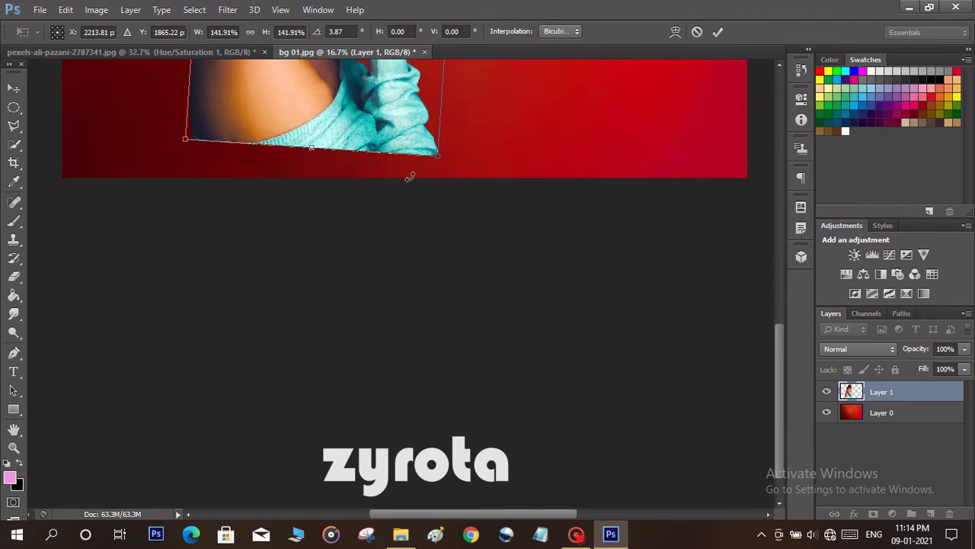
{"action": "key", "text": "ctrl+minus"}
{"action": "key", "text": "ctrl+minus"}
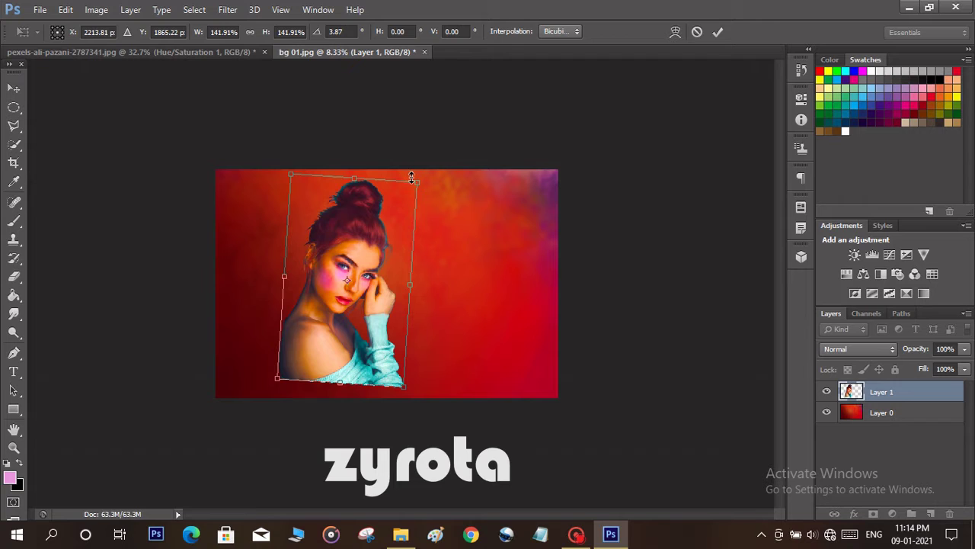
{"action": "left_click_drag", "start_coordinate": [381, 280], "coordinate": [376, 275]}
{"action": "left_click_drag", "start_coordinate": [394, 383], "coordinate": [404, 390]}
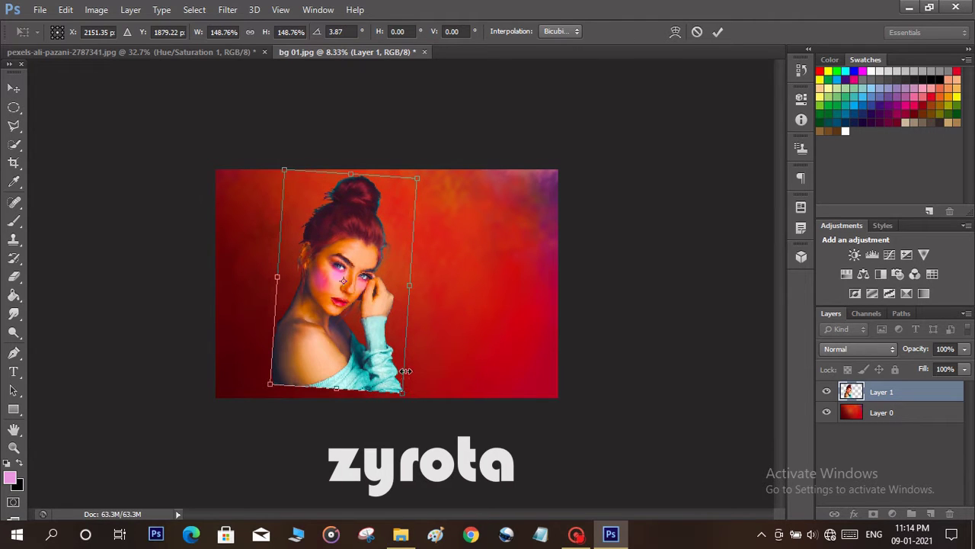
{"action": "left_click_drag", "start_coordinate": [369, 331], "coordinate": [368, 331]}
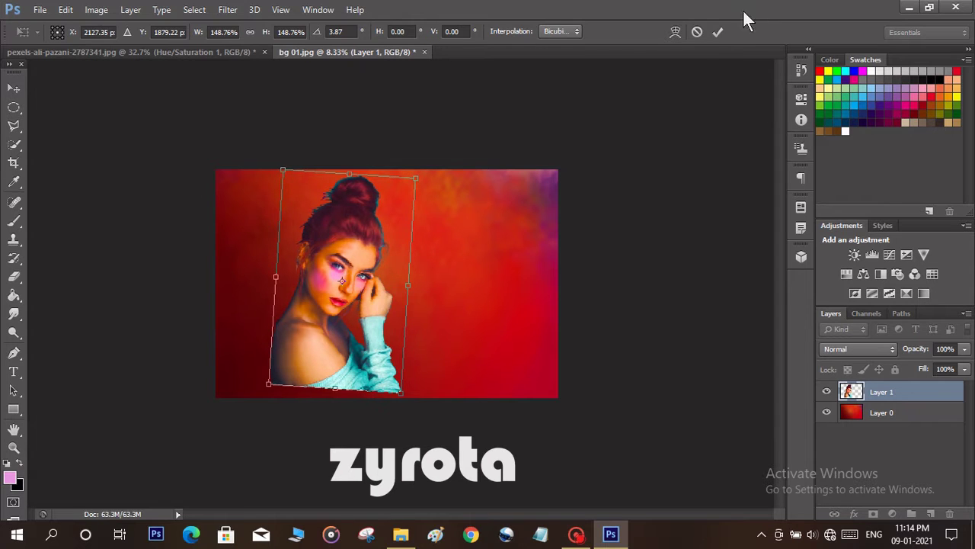
{"action": "left_click", "coordinate": [720, 32]}
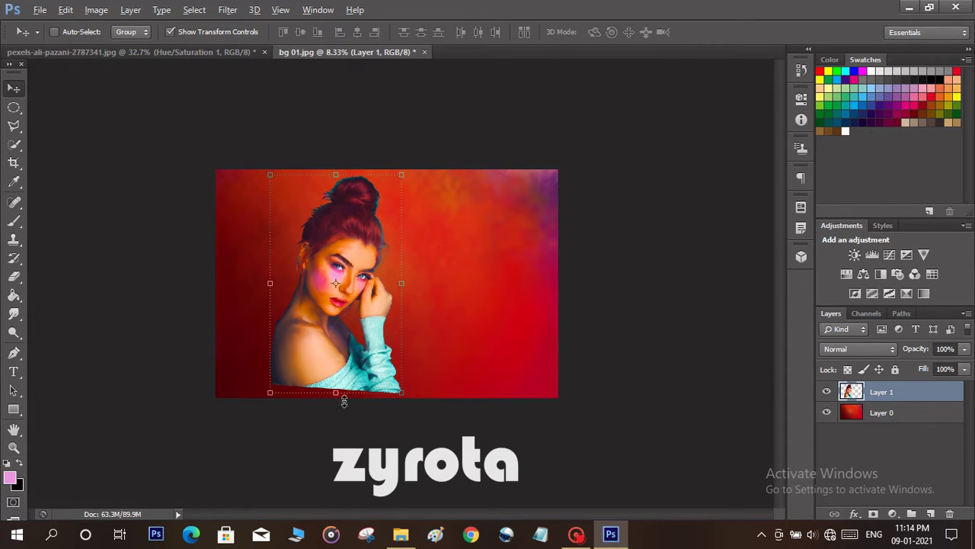
- Switch to a soft round Brush and set its size to 411 px for work at the portrait's lower edge
{"action": "key", "text": "ctrl+0"}
{"action": "scroll", "coordinate": [268, 452], "scroll_direction": "up", "scroll_amount": 2}
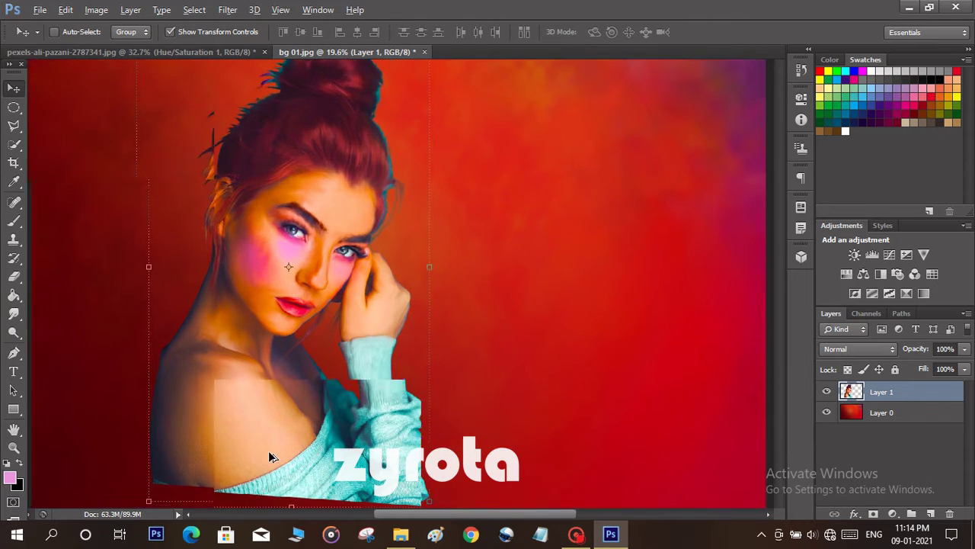
{"action": "left_click_drag", "start_coordinate": [270, 437], "coordinate": [369, 335]}
{"action": "scroll", "coordinate": [326, 440], "scroll_direction": "up", "scroll_amount": 1}
{"action": "scroll", "coordinate": [325, 441], "scroll_direction": "up", "scroll_amount": 2}
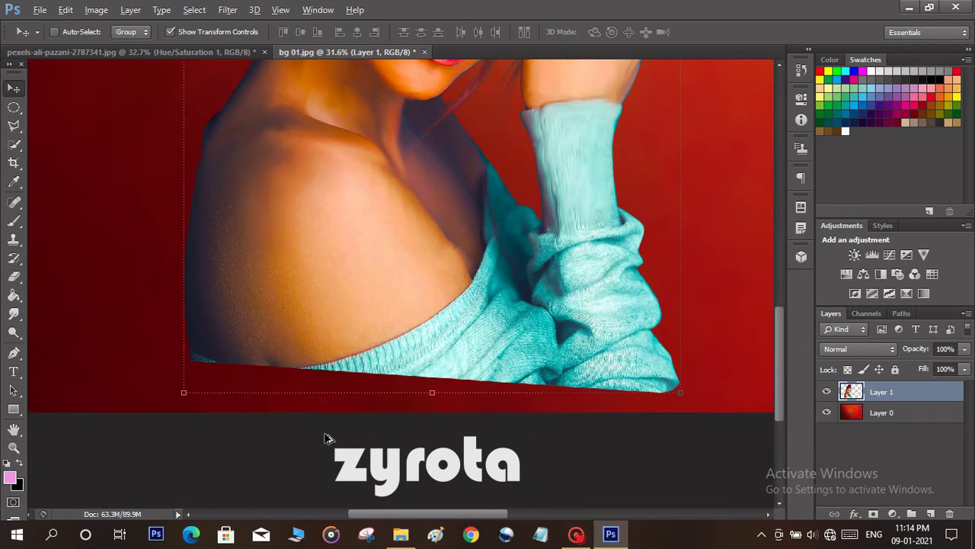
{"action": "left_click", "coordinate": [13, 222]}
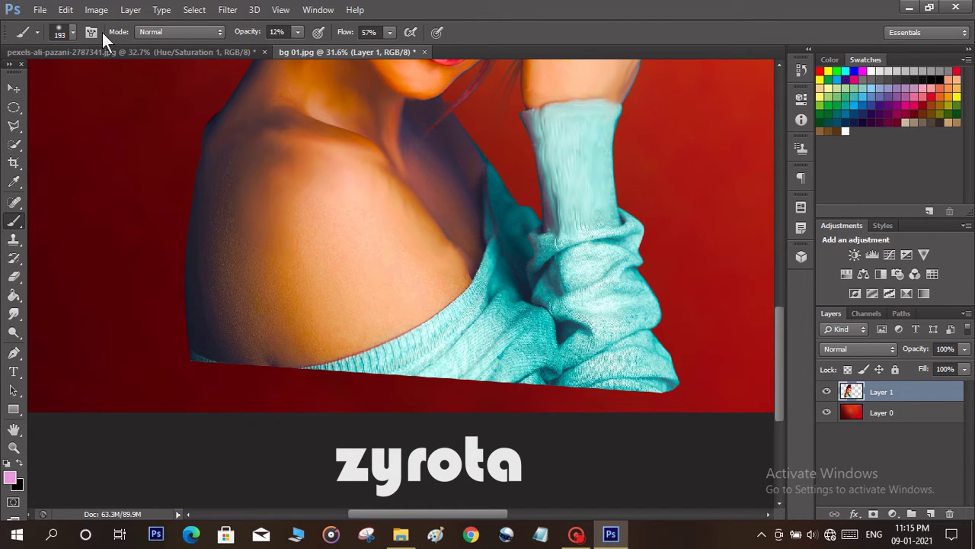
{"action": "left_click", "coordinate": [73, 32]}
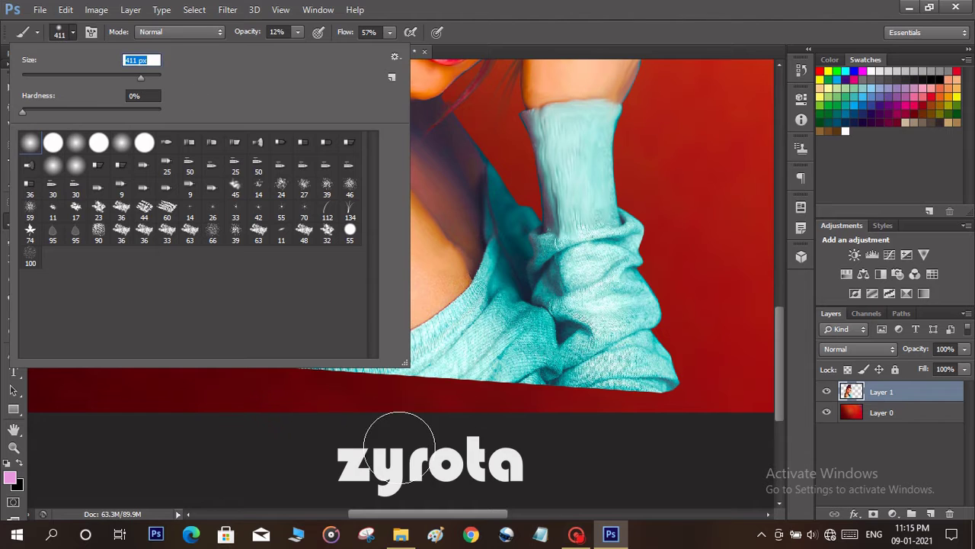
{"action": "left_click", "coordinate": [381, 430]}
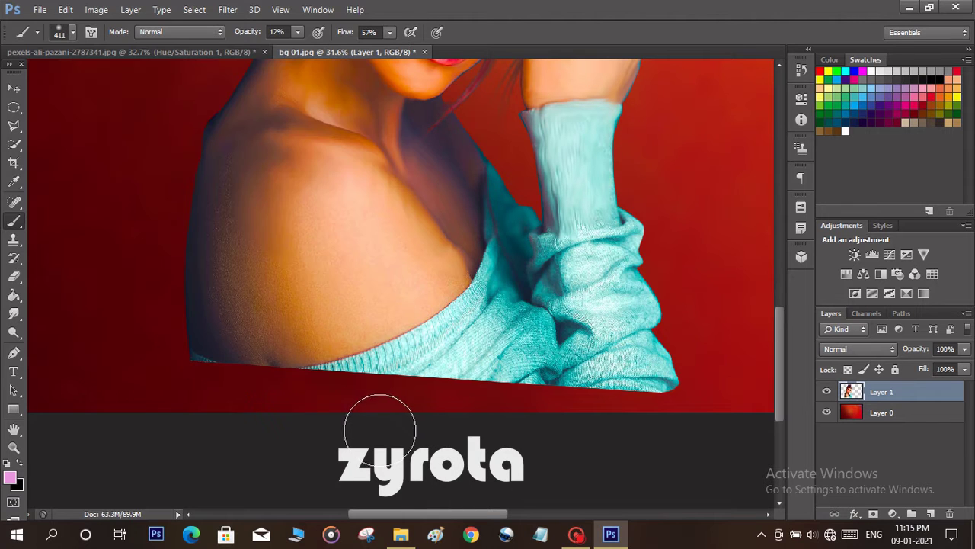
- Sample dark red 530208 from the background beside the arm and paint over the lower edge of the bare shoulder
{"action": "left_click", "coordinate": [10, 478]}
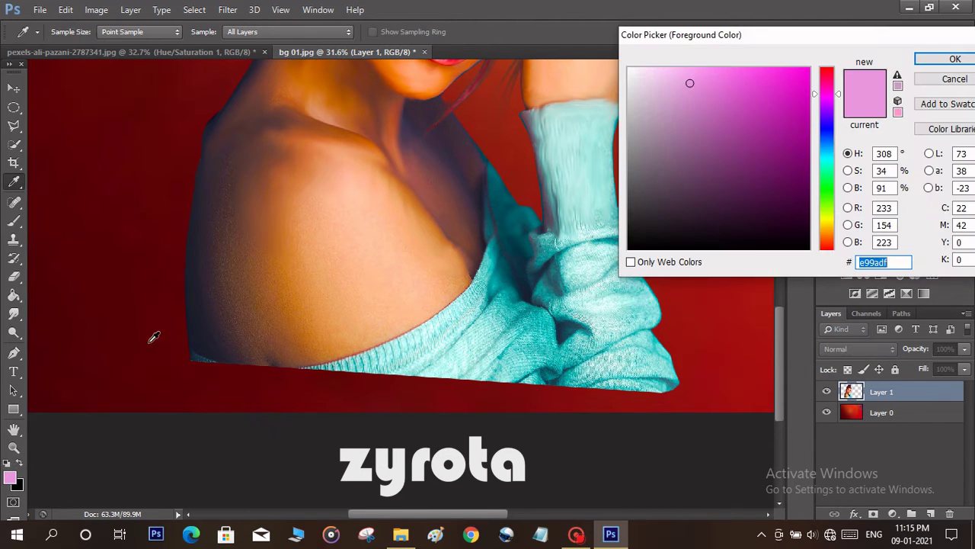
{"action": "left_click", "coordinate": [152, 339]}
{"action": "left_click", "coordinate": [930, 62]}
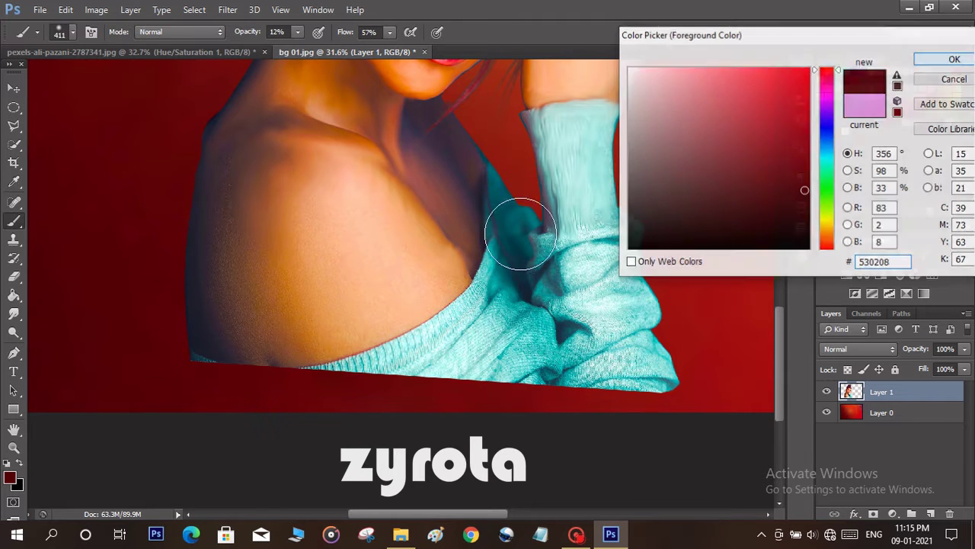
{"action": "mouse_move", "coordinate": [201, 342]}
{"action": "left_mouse_down"}
{"action": "mouse_move", "coordinate": [171, 358]}
{"action": "mouse_move", "coordinate": [175, 343]}
{"action": "mouse_move", "coordinate": [231, 358]}
{"action": "mouse_move", "coordinate": [236, 159]}
{"action": "mouse_move", "coordinate": [266, 366]}
{"action": "mouse_move", "coordinate": [226, 159]}
{"action": "mouse_move", "coordinate": [292, 385]}
{"action": "mouse_move", "coordinate": [250, 298]}
{"action": "mouse_move", "coordinate": [284, 305]}
{"action": "mouse_move", "coordinate": [377, 381]}
{"action": "left_mouse_up"}
- Sample the red below the sweater and paint it over the sweater's lower edge and folds
{"action": "left_click", "coordinate": [11, 478]}
{"action": "left_click", "coordinate": [454, 385]}
{"action": "key", "text": "Return"}
{"action": "mouse_move", "coordinate": [454, 383]}
{"action": "left_mouse_down"}
{"action": "mouse_move", "coordinate": [468, 385]}
{"action": "mouse_move", "coordinate": [388, 374]}
{"action": "mouse_move", "coordinate": [638, 403]}
{"action": "mouse_move", "coordinate": [595, 243]}
{"action": "mouse_move", "coordinate": [666, 295]}
{"action": "mouse_move", "coordinate": [553, 383]}
{"action": "mouse_move", "coordinate": [461, 384]}
{"action": "mouse_move", "coordinate": [617, 381]}
{"action": "mouse_move", "coordinate": [355, 377]}
{"action": "mouse_move", "coordinate": [610, 387]}
{"action": "mouse_move", "coordinate": [655, 374]}
{"action": "mouse_move", "coordinate": [675, 337]}
{"action": "mouse_move", "coordinate": [637, 379]}
{"action": "mouse_move", "coordinate": [635, 267]}
{"action": "mouse_move", "coordinate": [559, 405]}
{"action": "mouse_move", "coordinate": [374, 342]}
{"action": "mouse_move", "coordinate": [401, 427]}
{"action": "mouse_move", "coordinate": [766, 326]}
{"action": "left_mouse_up"}
{"action": "left_click_drag", "start_coordinate": [503, 244], "coordinate": [409, 304]}
{"action": "mouse_move", "coordinate": [688, 198]}
{"action": "left_mouse_down"}
{"action": "mouse_move", "coordinate": [694, 174]}
{"action": "mouse_move", "coordinate": [642, 329]}
{"action": "left_mouse_up"}
- Sample the brighter red right of the sleeve and paint the lower sleeve away into the background
{"action": "left_click", "coordinate": [10, 478]}
{"action": "left_click", "coordinate": [730, 328]}
{"action": "key", "text": "Return"}
{"action": "mouse_move", "coordinate": [665, 397]}
{"action": "left_mouse_down"}
{"action": "mouse_move", "coordinate": [700, 487]}
{"action": "mouse_move", "coordinate": [601, 473]}
{"action": "mouse_move", "coordinate": [644, 329]}
{"action": "left_mouse_up"}
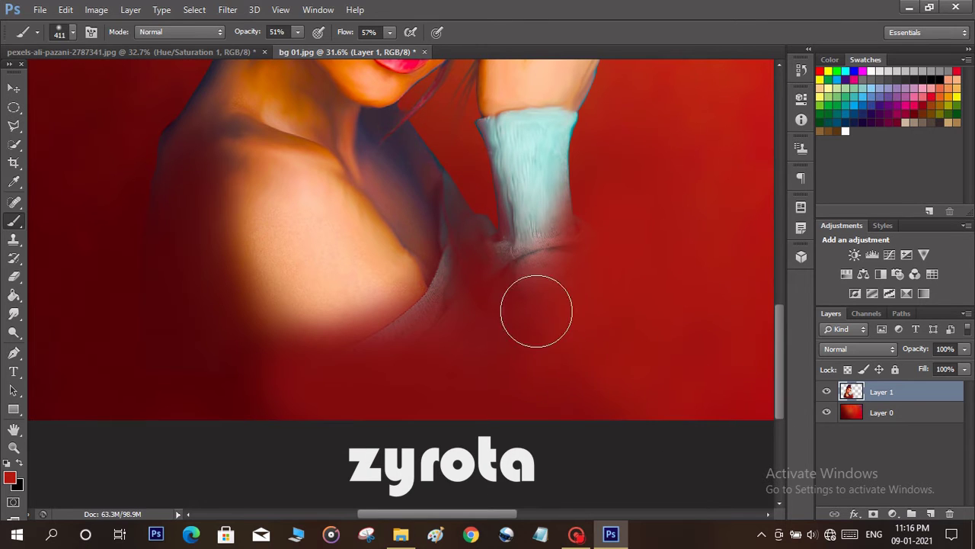
{"action": "left_click_drag", "start_coordinate": [539, 312], "coordinate": [623, 436]}
{"action": "mouse_move", "coordinate": [523, 309]}
{"action": "left_mouse_down"}
{"action": "mouse_move", "coordinate": [584, 435]}
{"action": "mouse_move", "coordinate": [554, 343]}
{"action": "left_mouse_up"}
- Reduce the soft brush to 195 px and blend the chest edge between neck and raised arm into the red
{"action": "right_click", "coordinate": [485, 248]}
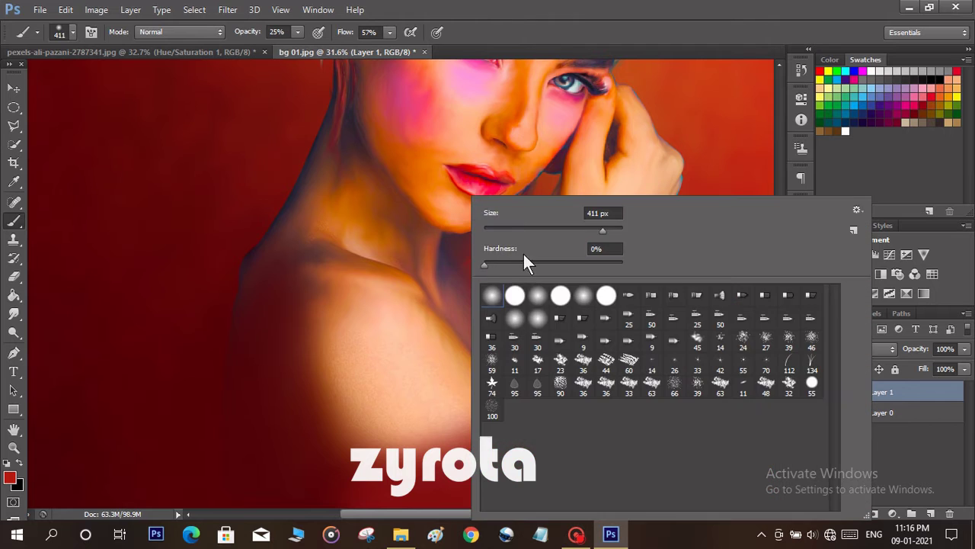
{"action": "key", "text": "Return"}
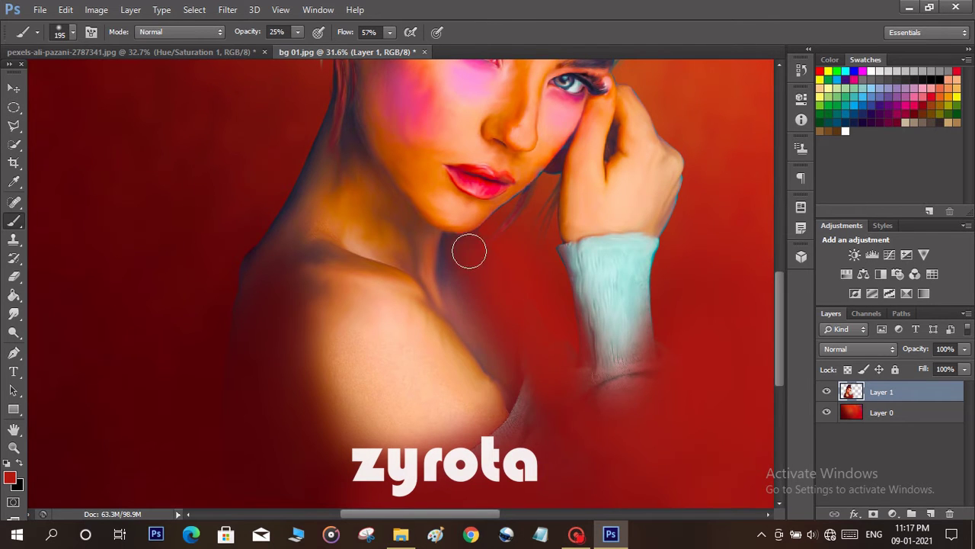
{"action": "scroll", "coordinate": [488, 242], "scroll_direction": "up", "scroll_amount": 5}
{"action": "right_click", "coordinate": [501, 296]}
{"action": "key", "text": "Return"}
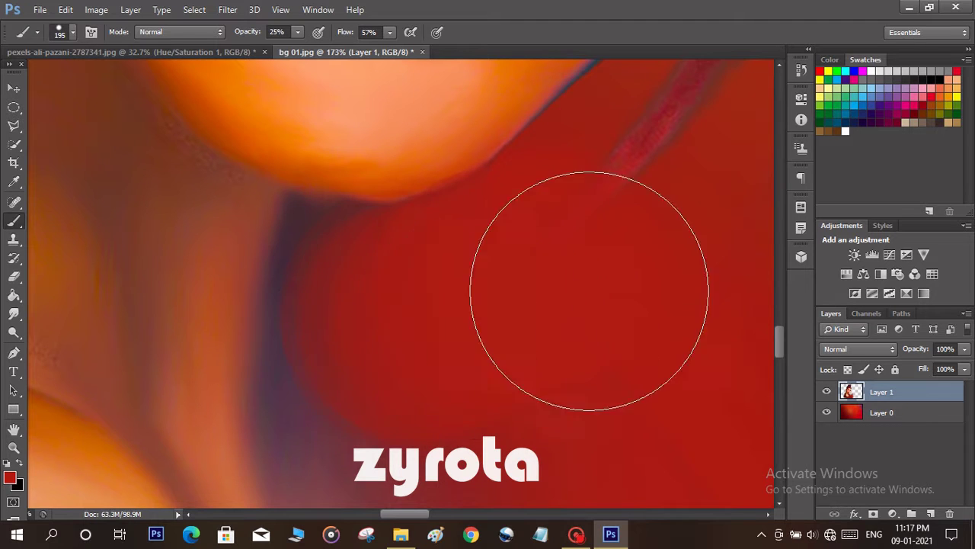
{"action": "scroll", "coordinate": [501, 277], "scroll_direction": "down", "scroll_amount": 2}
{"action": "scroll", "coordinate": [470, 253], "scroll_direction": "down", "scroll_amount": 2}
{"action": "right_click", "coordinate": [470, 253]}
{"action": "key", "text": "Return"}
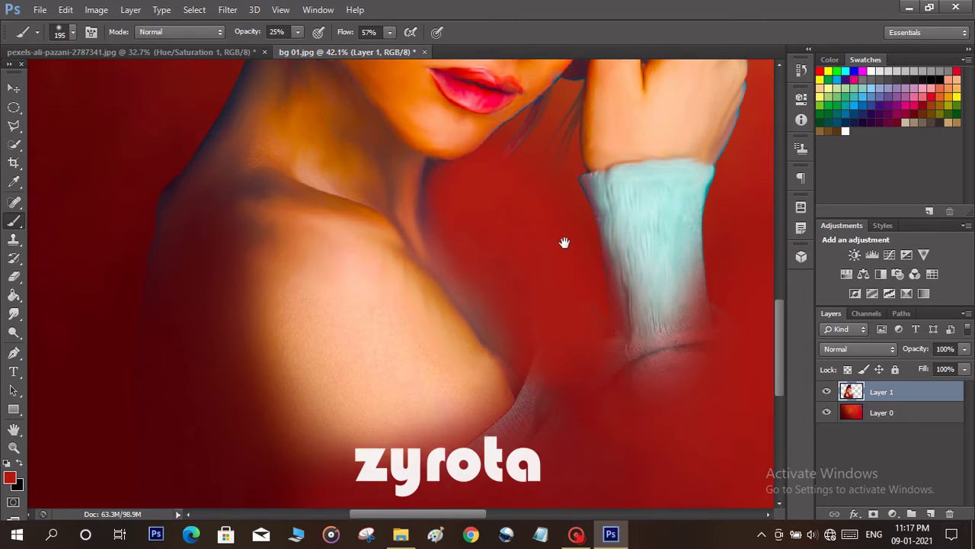
{"action": "left_click_drag", "start_coordinate": [564, 241], "coordinate": [570, 298]}
{"action": "left_click", "coordinate": [438, 328], "text": "alt"}
{"action": "scroll", "coordinate": [472, 318], "scroll_direction": "down", "scroll_amount": 2}
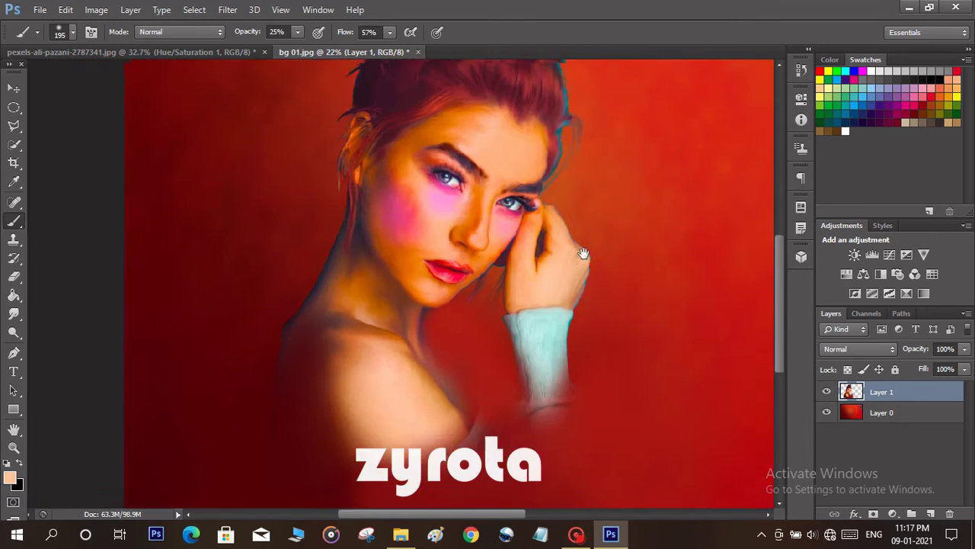
{"action": "scroll", "coordinate": [520, 231], "scroll_direction": "up", "scroll_amount": 2}
{"action": "left_click_drag", "start_coordinate": [520, 231], "coordinate": [478, 359]}
{"action": "left_click_drag", "start_coordinate": [528, 139], "coordinate": [496, 266]}
{"action": "key", "text": "ctrl+z"}
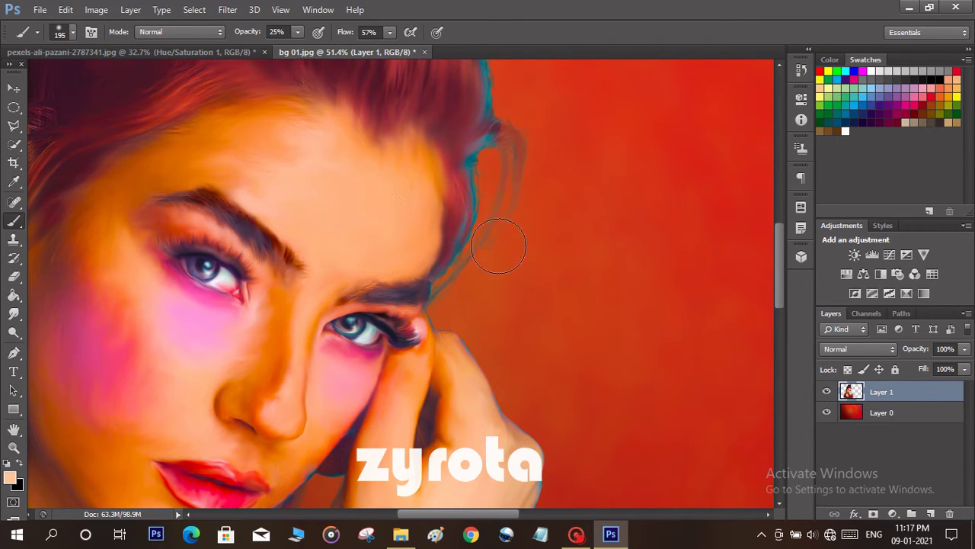
- Sample the orange-red background beside the forehead and paint over the loose hair strands there
{"action": "key", "text": "n"}
{"action": "left_click", "coordinate": [523, 210]}
{"action": "key", "text": "Return"}
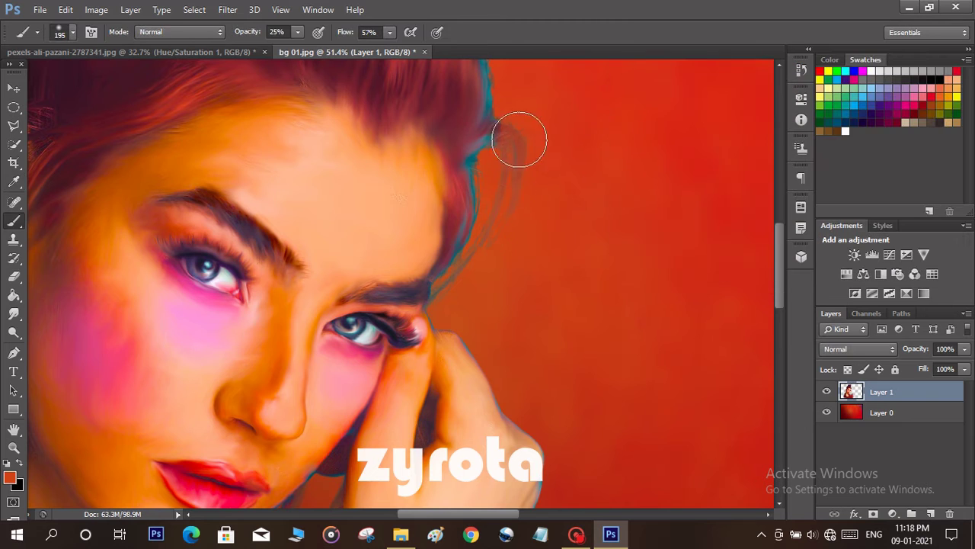
{"action": "left_click_drag", "start_coordinate": [518, 144], "coordinate": [455, 288]}
{"action": "left_click_drag", "start_coordinate": [509, 121], "coordinate": [558, 367]}
- Change the brush opacity and soften the hair outline up to the bun, undoing the last two strokes
{"action": "left_click", "coordinate": [298, 32]}
{"action": "left_click", "coordinate": [336, 50]}
{"action": "left_click", "coordinate": [533, 248]}
{"action": "mouse_move", "coordinate": [550, 328]}
{"action": "left_mouse_down"}
{"action": "mouse_move", "coordinate": [512, 221]}
{"action": "mouse_move", "coordinate": [623, 407]}
{"action": "left_mouse_up"}
{"action": "mouse_move", "coordinate": [585, 322]}
{"action": "left_mouse_down"}
{"action": "mouse_move", "coordinate": [582, 190]}
{"action": "mouse_move", "coordinate": [296, 239]}
{"action": "mouse_move", "coordinate": [248, 237]}
{"action": "mouse_move", "coordinate": [376, 166]}
{"action": "left_mouse_up"}
{"action": "key", "text": "ctrl+alt+z"}
{"action": "key", "text": "ctrl+alt+z"}
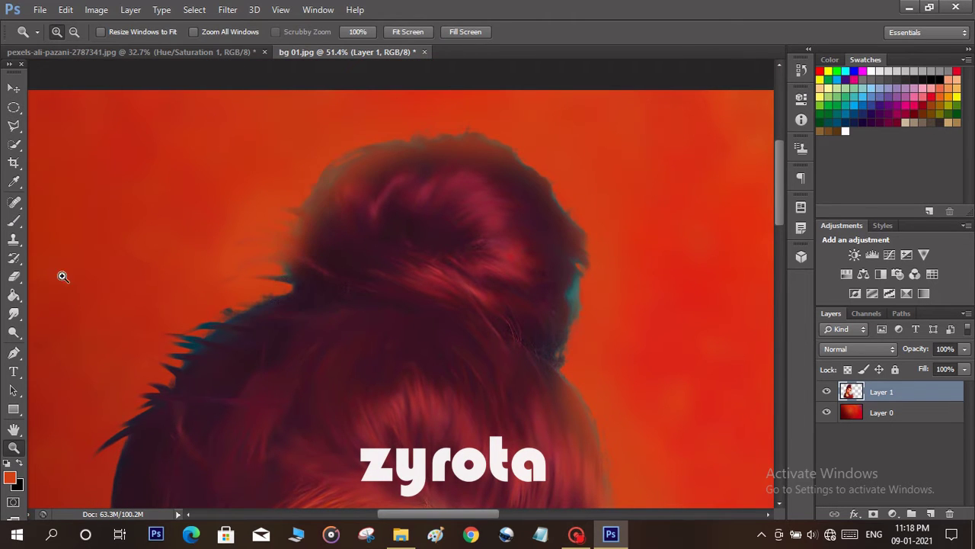
{"action": "left_click_drag", "start_coordinate": [203, 309], "coordinate": [122, 458]}
{"action": "mouse_move", "coordinate": [173, 391]}
{"action": "left_mouse_down"}
{"action": "mouse_move", "coordinate": [351, 244]}
{"action": "mouse_move", "coordinate": [269, 387]}
{"action": "left_mouse_up"}
{"action": "key", "text": "ctrl+alt+z"}
{"action": "key", "text": "ctrl+alt+z"}
- Paint the background orange around the bun and the back of the head, undoing unwanted strokes
{"action": "left_click_drag", "start_coordinate": [287, 328], "coordinate": [343, 187]}
{"action": "left_click_drag", "start_coordinate": [377, 306], "coordinate": [545, 186]}
{"action": "left_click_drag", "start_coordinate": [407, 370], "coordinate": [383, 203]}
{"action": "left_click_drag", "start_coordinate": [391, 256], "coordinate": [350, 375]}
{"action": "key", "text": "ctrl+alt+z"}
{"action": "mouse_move", "coordinate": [320, 209]}
{"action": "left_mouse_down"}
{"action": "mouse_move", "coordinate": [191, 492]}
{"action": "mouse_move", "coordinate": [160, 243]}
{"action": "left_mouse_up"}
{"action": "left_click_drag", "start_coordinate": [203, 306], "coordinate": [178, 412]}
{"action": "key", "text": "ctrl+alt+z"}
- Reduce the soft brush to 97 px and soften the spiky hair edge behind the head, undoing the last stroke
{"action": "right_click", "coordinate": [208, 312]}
{"action": "left_click_drag", "start_coordinate": [322, 231], "coordinate": [303, 230]}
{"action": "left_click", "coordinate": [131, 333]}
{"action": "mouse_move", "coordinate": [201, 303]}
{"action": "left_mouse_down"}
{"action": "mouse_move", "coordinate": [201, 381]}
{"action": "mouse_move", "coordinate": [185, 263]}
{"action": "left_mouse_up"}
{"action": "left_click_drag", "start_coordinate": [534, 246], "coordinate": [421, 246]}
{"action": "key", "text": "ctrl+alt+z"}
- Set the brush opacity to 25% and blend the remaining hair edge at the back of the head
{"action": "left_click_drag", "start_coordinate": [299, 33], "coordinate": [261, 46]}
{"action": "left_click", "coordinate": [118, 310]}
{"action": "mouse_move", "coordinate": [81, 346]}
{"action": "left_mouse_down"}
{"action": "mouse_move", "coordinate": [76, 292]}
{"action": "mouse_move", "coordinate": [38, 489]}
{"action": "left_mouse_up"}
{"action": "left_click_drag", "start_coordinate": [237, 337], "coordinate": [364, 265]}
- Sample a red from the background, enlarge the brush to 825 px and softly tint the area around the hair
{"action": "scroll", "coordinate": [364, 264], "scroll_direction": "down", "scroll_amount": 3}
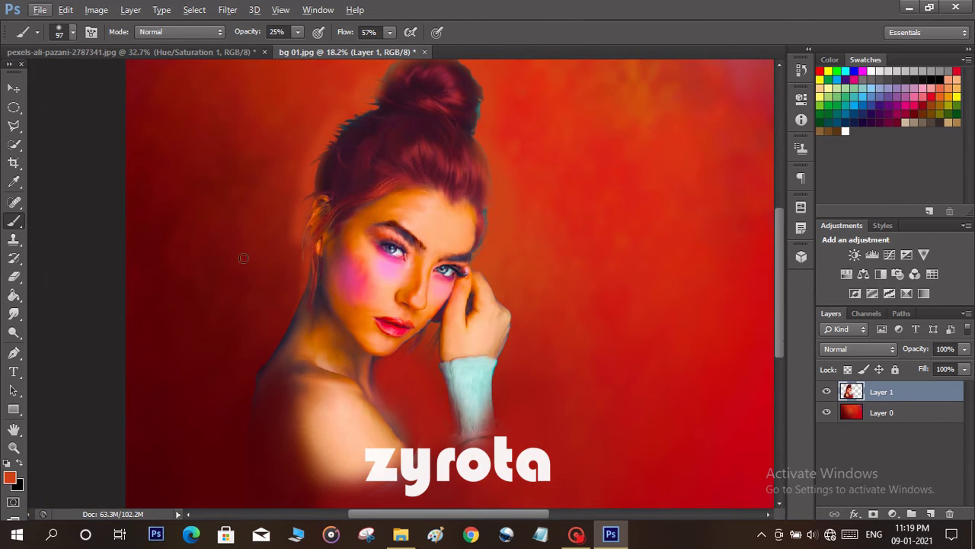
{"action": "left_click", "coordinate": [10, 477]}
{"action": "left_click", "coordinate": [267, 73]}
{"action": "left_click", "coordinate": [954, 59]}
{"action": "right_click", "coordinate": [221, 145]}
{"action": "left_click_drag", "start_coordinate": [301, 184], "coordinate": [345, 185]}
{"action": "left_click", "coordinate": [216, 163]}
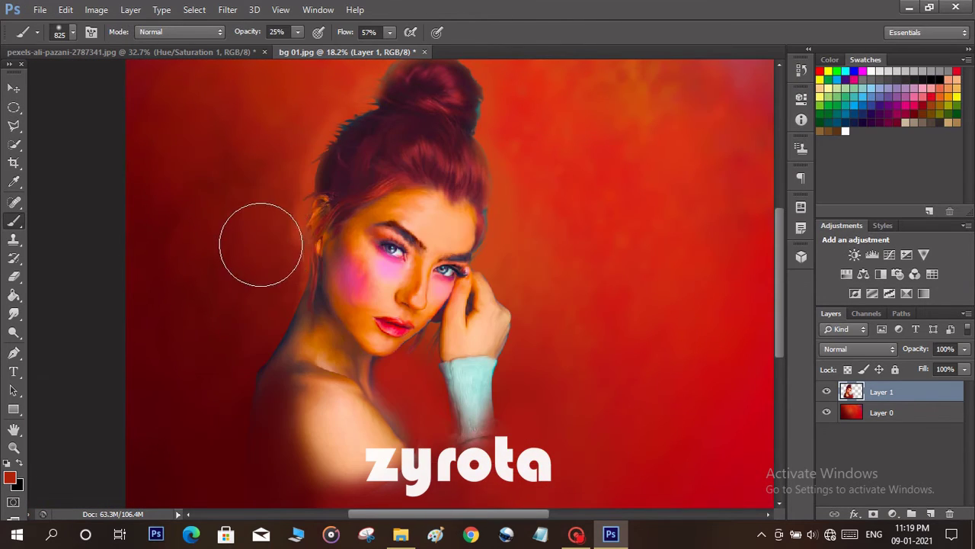
{"action": "key", "text": "ctrl+alt+z"}
{"action": "mouse_move", "coordinate": [484, 308]}
{"action": "left_mouse_down"}
{"action": "mouse_move", "coordinate": [490, 298]}
{"action": "mouse_move", "coordinate": [472, 342]}
{"action": "left_mouse_up"}
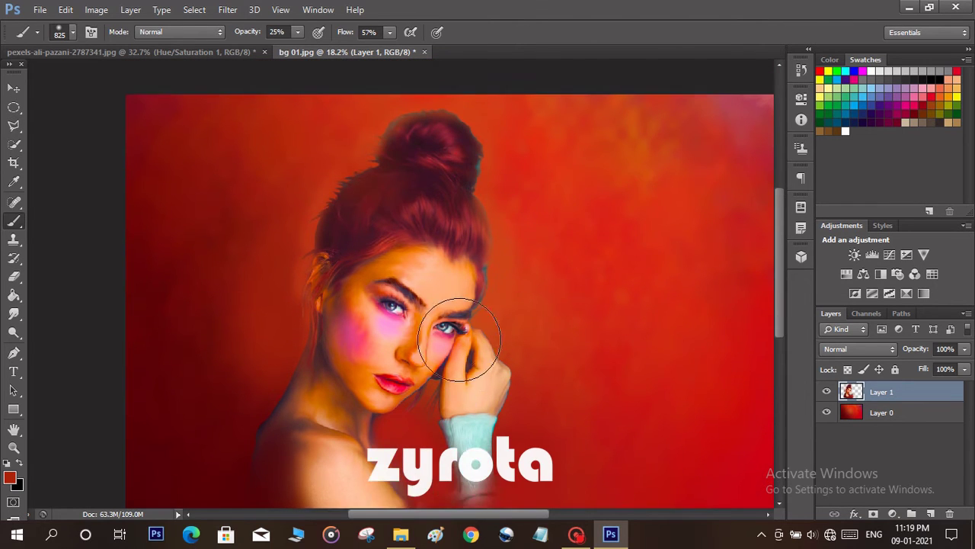
- Change the foreground colour to a pale pink for face highlights
{"action": "scroll", "coordinate": [429, 355], "scroll_direction": "up", "scroll_amount": 5}
{"action": "scroll", "coordinate": [306, 292], "scroll_direction": "down", "scroll_amount": 3}
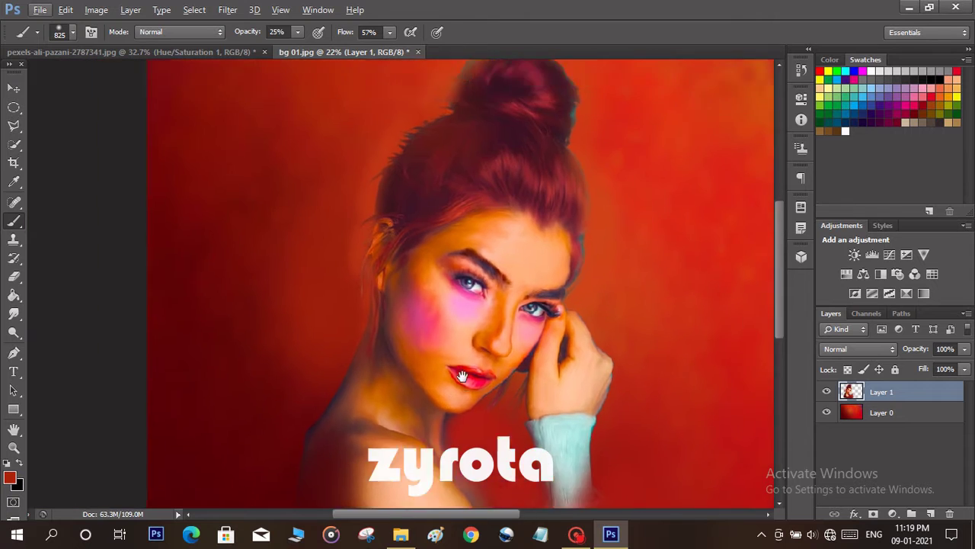
{"action": "mouse_move", "coordinate": [555, 401]}
{"action": "left_mouse_down"}
{"action": "mouse_move", "coordinate": [575, 343]}
{"action": "mouse_move", "coordinate": [556, 389]}
{"action": "left_mouse_up"}
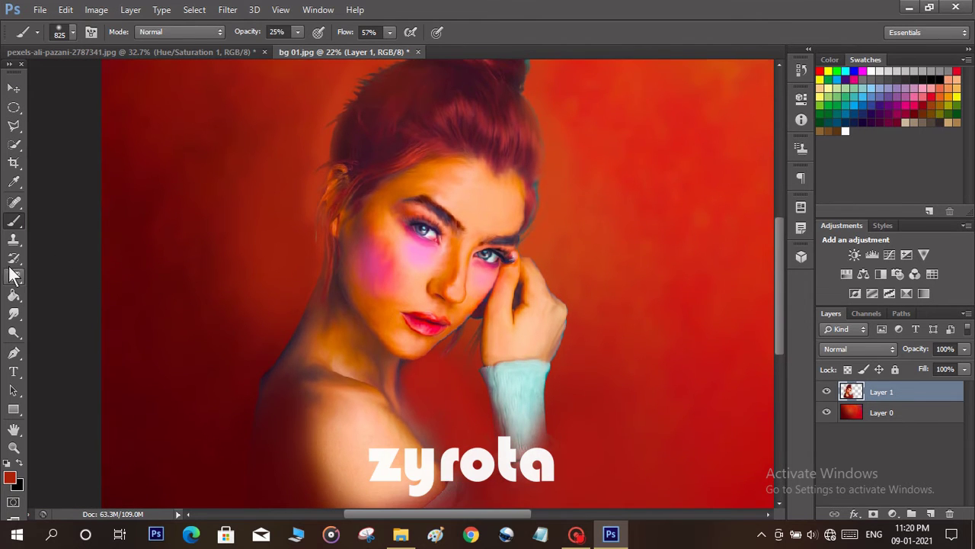
{"action": "left_click", "coordinate": [9, 477]}
{"action": "left_click", "coordinate": [693, 83]}
{"action": "left_click", "coordinate": [662, 79]}
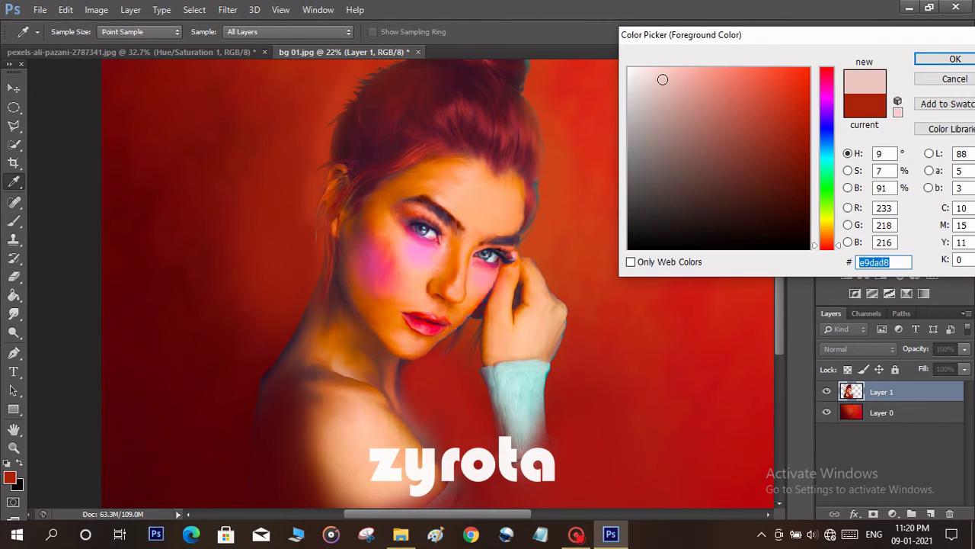
{"action": "left_click", "coordinate": [879, 38]}
- Set the brush to 73 px at 28% opacity and paint a pale pink highlight on the tip of the nose
{"action": "scroll", "coordinate": [396, 250], "scroll_direction": "up", "scroll_amount": 8}
{"action": "right_click", "coordinate": [394, 250]}
{"action": "left_click", "coordinate": [458, 231]}
{"action": "left_click", "coordinate": [298, 32]}
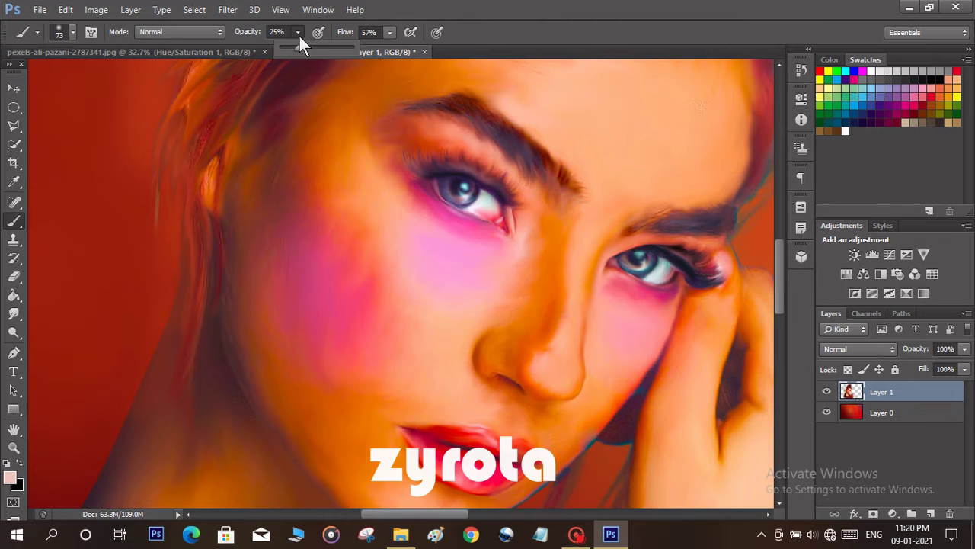
{"action": "left_click", "coordinate": [577, 289]}
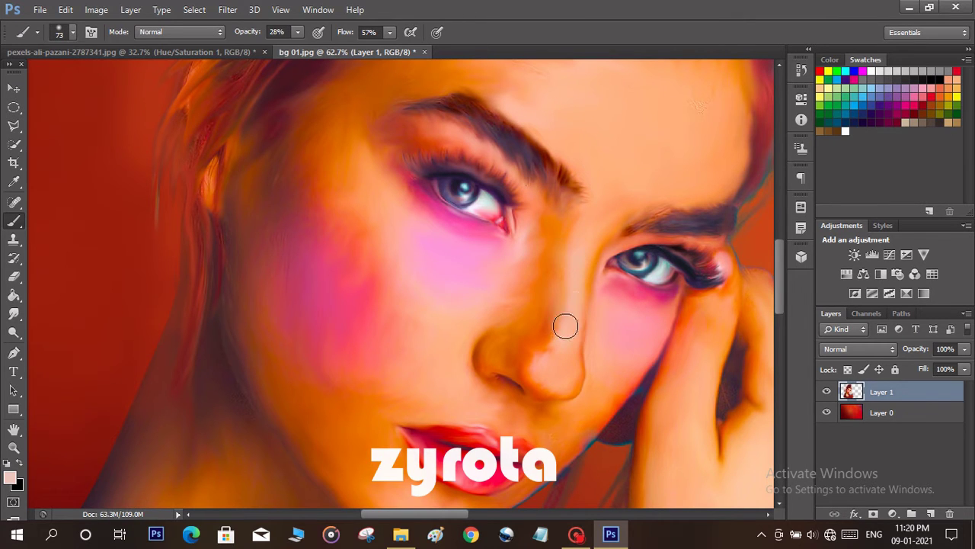
- Set the brush to 55 px at 51% opacity and add a highlight between the nose and upper lip
{"action": "left_click_drag", "start_coordinate": [618, 312], "coordinate": [557, 207]}
{"action": "right_click", "coordinate": [549, 196]}
{"action": "left_click", "coordinate": [600, 230]}
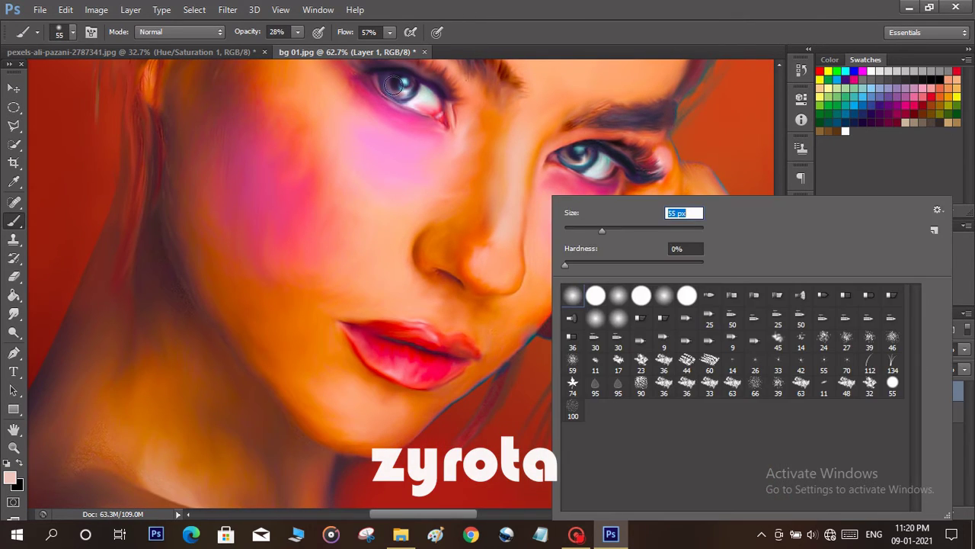
{"action": "left_click", "coordinate": [298, 33]}
{"action": "left_click", "coordinate": [314, 48]}
{"action": "left_click", "coordinate": [458, 309]}
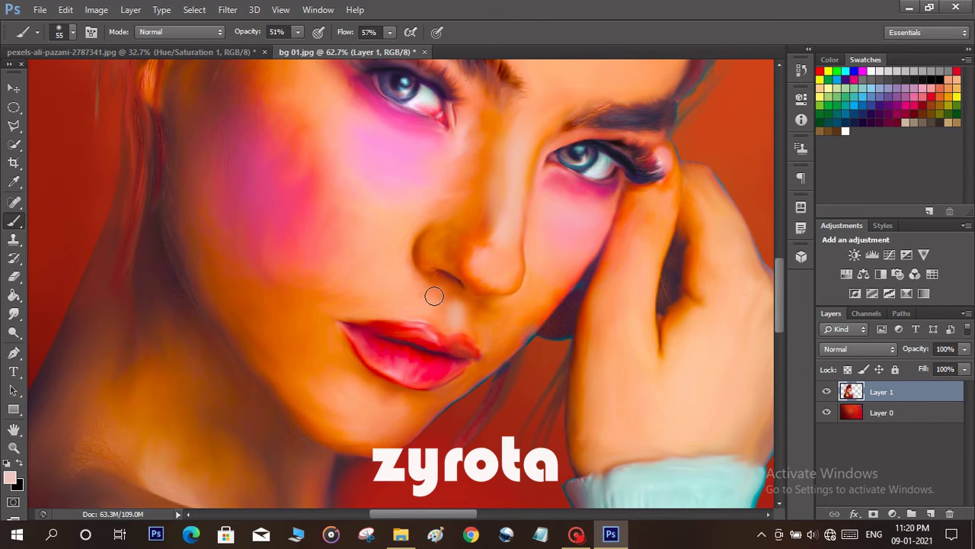
- Paint pale pink highlights along the side and bridge of the nose
{"action": "scroll", "coordinate": [437, 330], "scroll_direction": "up", "scroll_amount": 3}
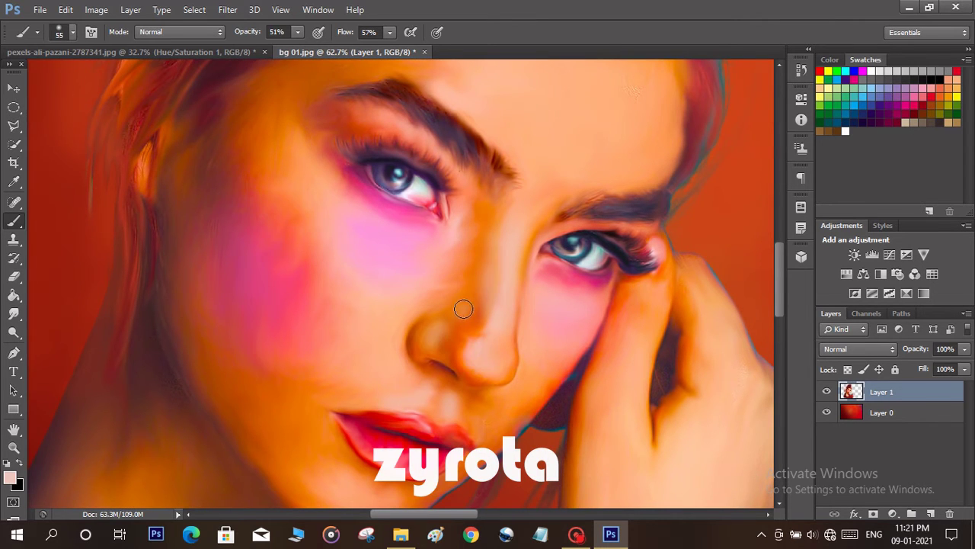
{"action": "left_click_drag", "start_coordinate": [464, 308], "coordinate": [477, 266]}
{"action": "mouse_move", "coordinate": [502, 259]}
{"action": "left_mouse_down"}
{"action": "mouse_move", "coordinate": [623, 388]}
{"action": "mouse_move", "coordinate": [669, 394]}
{"action": "left_mouse_up"}
{"action": "scroll", "coordinate": [688, 387], "scroll_direction": "up", "scroll_amount": 6}
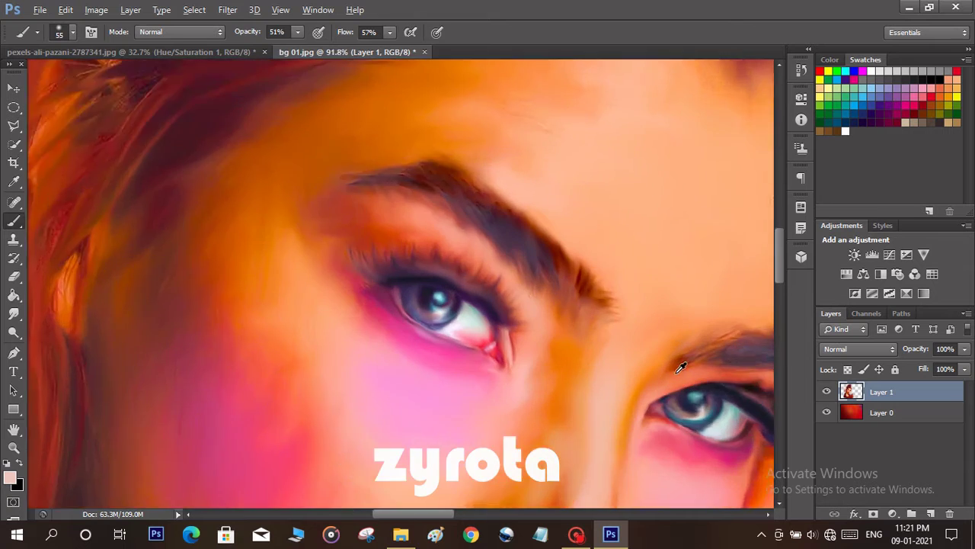
{"action": "scroll", "coordinate": [737, 400], "scroll_direction": "down", "scroll_amount": 5}
- Brighten the chin below the lips with a pale pink highlight
{"action": "left_click_drag", "start_coordinate": [686, 432], "coordinate": [478, 285]}
{"action": "left_click_drag", "start_coordinate": [510, 378], "coordinate": [663, 304]}
{"action": "left_click_drag", "start_coordinate": [486, 466], "coordinate": [690, 387]}
{"action": "scroll", "coordinate": [662, 399], "scroll_direction": "up", "scroll_amount": 5}
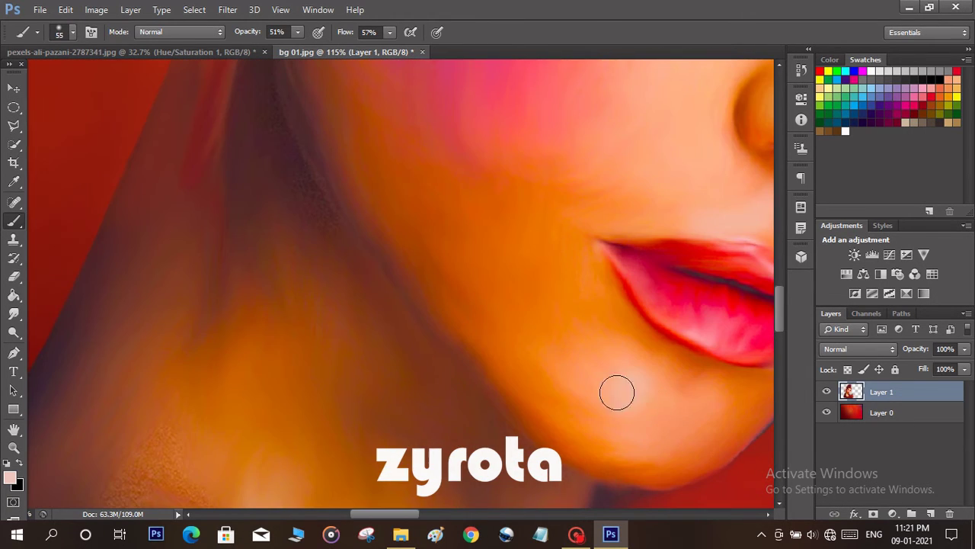
{"action": "left_click_drag", "start_coordinate": [620, 401], "coordinate": [544, 355]}
- Enlarge the brush to 380 px and lighten the pink blush on the cheek beside the hair
{"action": "scroll", "coordinate": [534, 289], "scroll_direction": "up", "scroll_amount": 5}
{"action": "right_click", "coordinate": [358, 247]}
{"action": "left_click", "coordinate": [362, 229]}
{"action": "mouse_move", "coordinate": [394, 194]}
{"action": "left_mouse_down"}
{"action": "mouse_move", "coordinate": [467, 207]}
{"action": "mouse_move", "coordinate": [452, 289]}
{"action": "mouse_move", "coordinate": [514, 301]}
{"action": "mouse_move", "coordinate": [542, 330]}
{"action": "left_mouse_up"}
{"action": "scroll", "coordinate": [530, 299], "scroll_direction": "down", "scroll_amount": 6}
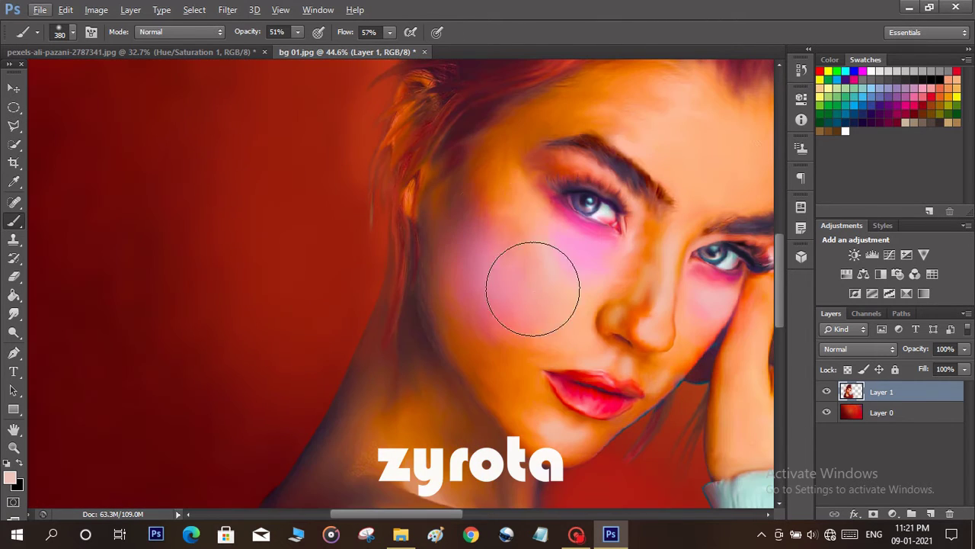
{"action": "mouse_move", "coordinate": [699, 370]}
{"action": "left_mouse_down"}
{"action": "mouse_move", "coordinate": [525, 305]}
{"action": "mouse_move", "coordinate": [639, 330]}
{"action": "left_mouse_up"}
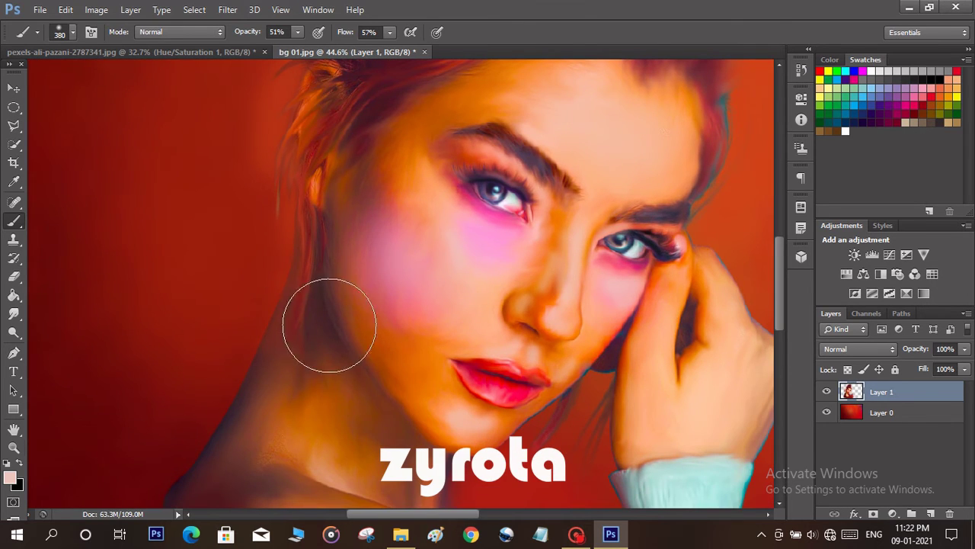
- Sample the orange of the lower cheek and paint it over the outer cheek's pink area
{"action": "left_click", "coordinate": [11, 479]}
{"action": "left_click", "coordinate": [421, 334]}
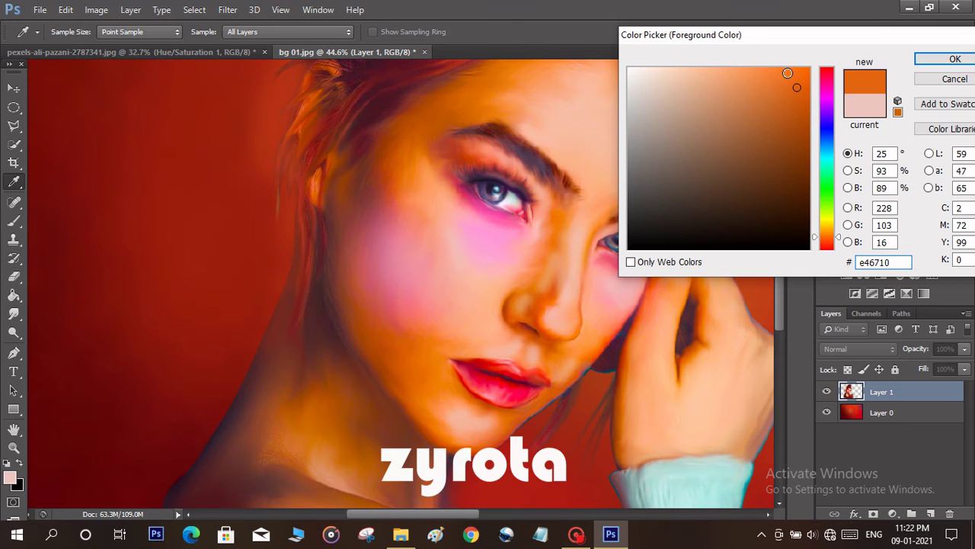
{"action": "key", "text": "Return"}
{"action": "mouse_move", "coordinate": [448, 289]}
{"action": "left_mouse_down"}
{"action": "mouse_move", "coordinate": [383, 279]}
{"action": "mouse_move", "coordinate": [401, 298]}
{"action": "mouse_move", "coordinate": [377, 244]}
{"action": "left_mouse_up"}
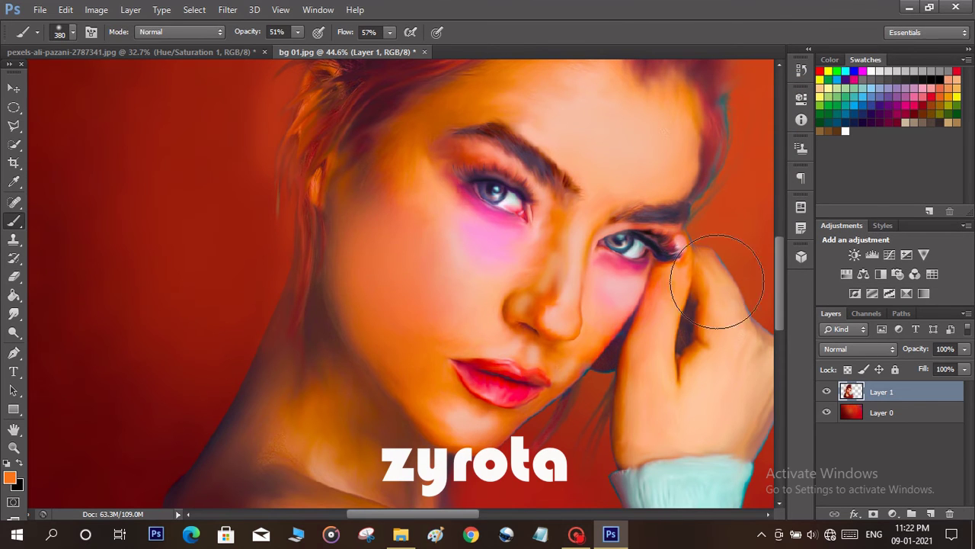
- Switch to the Smudge tool at 178 px and blend the cheek into the shadow beside the ear
{"action": "left_click", "coordinate": [17, 314]}
{"action": "right_click", "coordinate": [396, 196]}
{"action": "left_click", "coordinate": [506, 227]}
{"action": "mouse_move", "coordinate": [339, 212]}
{"action": "left_mouse_down"}
{"action": "mouse_move", "coordinate": [371, 182]}
{"action": "mouse_move", "coordinate": [362, 234]}
{"action": "left_mouse_up"}
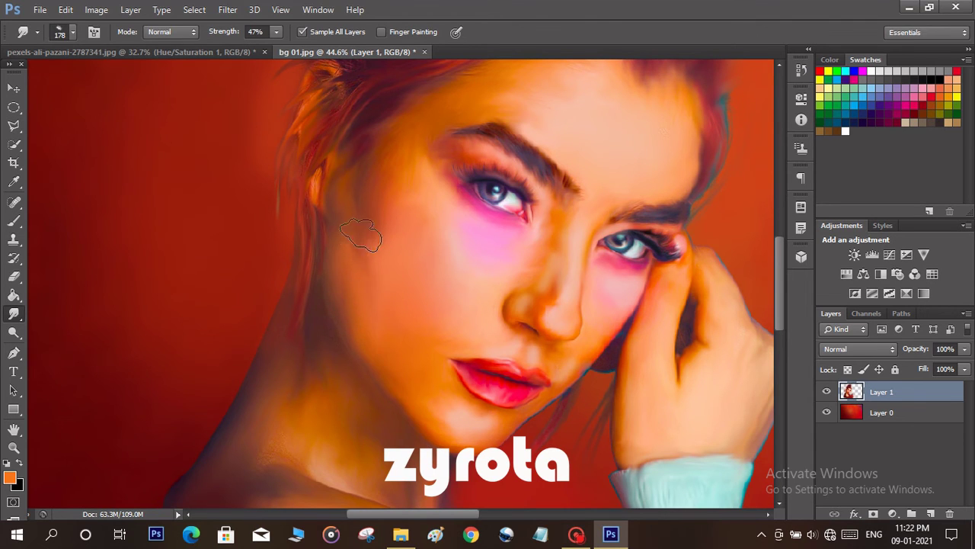
{"action": "scroll", "coordinate": [372, 342], "scroll_direction": "down", "scroll_amount": 4}
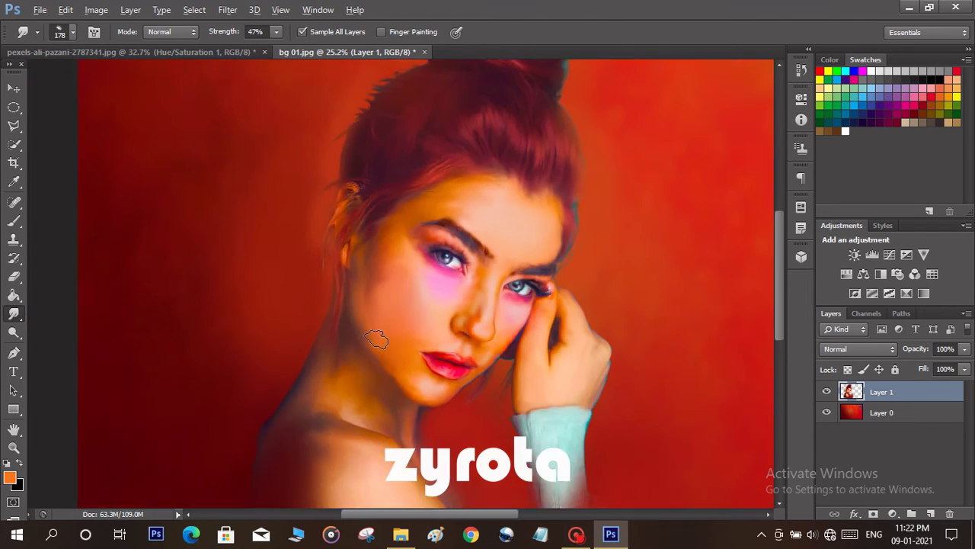
- Reduce the Smudge brush to 87 px and smooth the transition along the cheek and jaw shadow
{"action": "scroll", "coordinate": [378, 339], "scroll_direction": "up", "scroll_amount": 9}
{"action": "scroll", "coordinate": [488, 256], "scroll_direction": "down", "scroll_amount": 8}
{"action": "scroll", "coordinate": [488, 256], "scroll_direction": "up", "scroll_amount": 8}
{"action": "right_click", "coordinate": [338, 358]}
{"action": "left_click_drag", "start_coordinate": [435, 228], "coordinate": [400, 228]}
{"action": "left_click", "coordinate": [336, 371]}
{"action": "left_click_drag", "start_coordinate": [360, 429], "coordinate": [451, 329]}
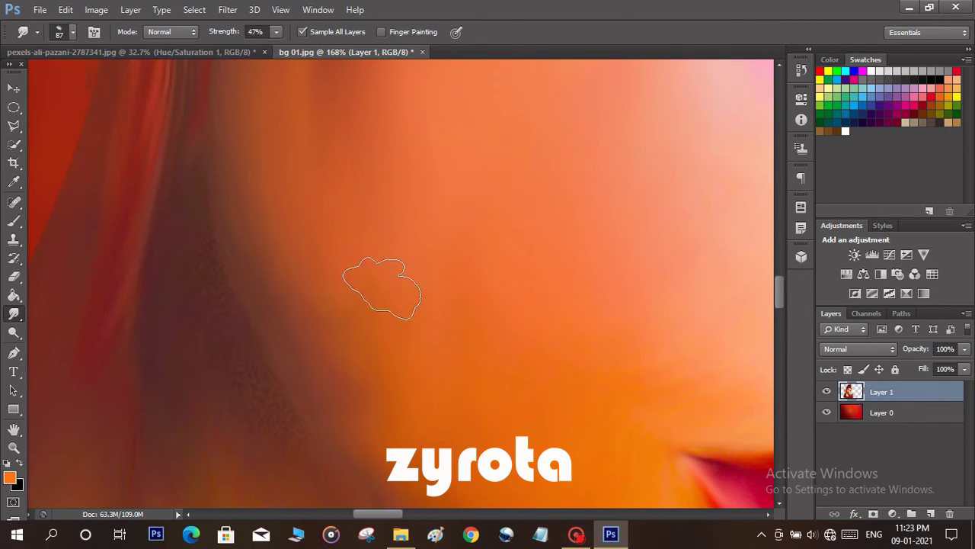
- Add more orange along the jaw edge with the Brush and blend it with the Smudge tool
{"action": "key", "text": "b"}
{"action": "mouse_move", "coordinate": [518, 315]}
{"action": "left_mouse_down"}
{"action": "mouse_move", "coordinate": [579, 242]}
{"action": "mouse_move", "coordinate": [553, 290]}
{"action": "left_mouse_up"}
{"action": "left_click", "coordinate": [11, 315]}
{"action": "key", "text": "b"}
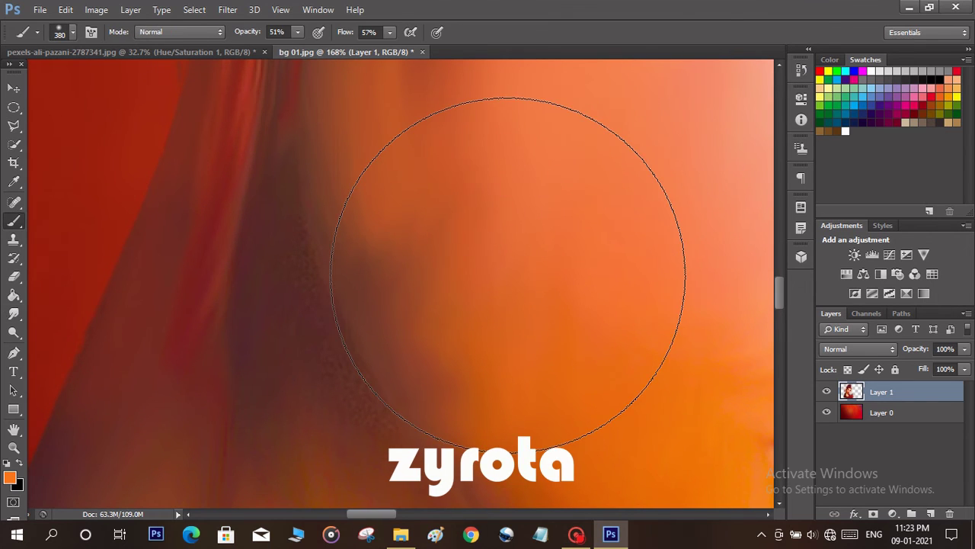
{"action": "left_click_drag", "start_coordinate": [506, 191], "coordinate": [531, 383]}
{"action": "left_click", "coordinate": [14, 313]}
{"action": "mouse_move", "coordinate": [570, 263]}
{"action": "left_mouse_down"}
{"action": "mouse_move", "coordinate": [412, 464]}
{"action": "mouse_move", "coordinate": [389, 409]}
{"action": "mouse_move", "coordinate": [460, 376]}
{"action": "mouse_move", "coordinate": [446, 299]}
{"action": "left_mouse_up"}
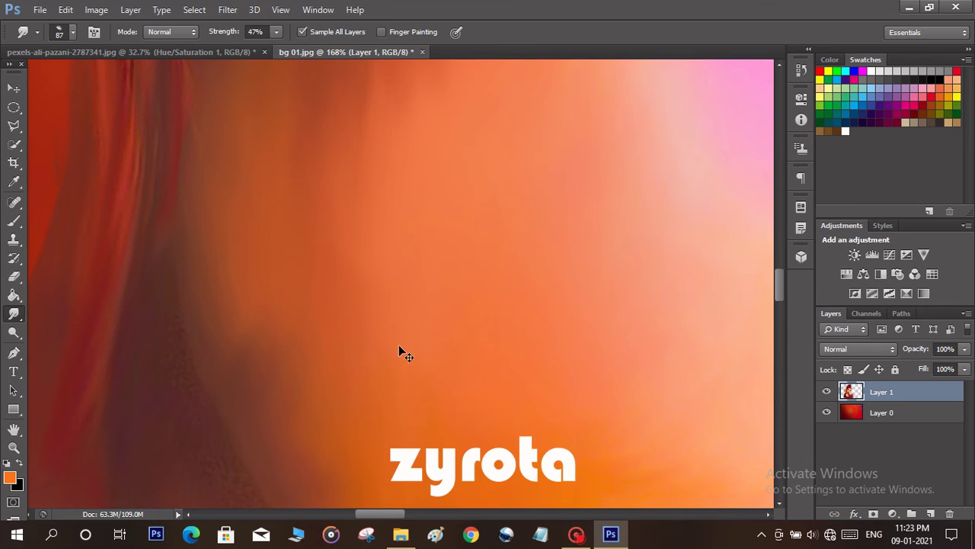
- Sample dark red 5a0409 and fade the shoulder and neck's outer edge into the background, lowering brush opacity to 19%
{"action": "scroll", "coordinate": [393, 351], "scroll_direction": "down", "scroll_amount": 10}
{"action": "left_click", "coordinate": [14, 223]}
{"action": "left_click", "coordinate": [11, 479]}
{"action": "left_click", "coordinate": [533, 257]}
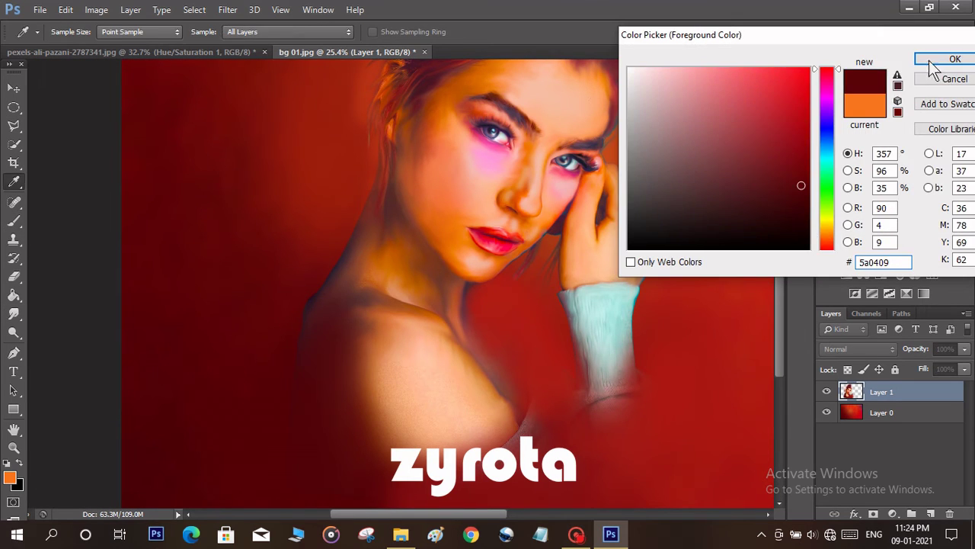
{"action": "left_click", "coordinate": [955, 58]}
{"action": "mouse_move", "coordinate": [301, 331]}
{"action": "left_mouse_down"}
{"action": "mouse_move", "coordinate": [309, 266]}
{"action": "mouse_move", "coordinate": [292, 195]}
{"action": "mouse_move", "coordinate": [283, 211]}
{"action": "left_mouse_up"}
{"action": "left_click_drag", "start_coordinate": [298, 47], "coordinate": [274, 48]}
{"action": "left_click_drag", "start_coordinate": [310, 184], "coordinate": [326, 190]}
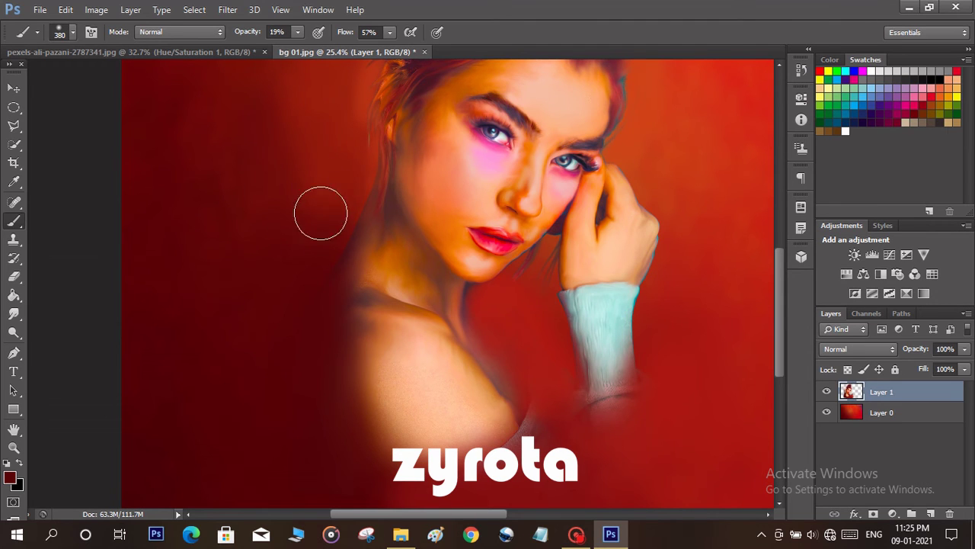
- Blend the portrait's bottom edge and outer shoulder further with soft dark red strokes
{"action": "scroll", "coordinate": [416, 336], "scroll_direction": "down", "scroll_amount": 5}
{"action": "scroll", "coordinate": [442, 312], "scroll_direction": "up", "scroll_amount": 4}
{"action": "scroll", "coordinate": [335, 411], "scroll_direction": "down", "scroll_amount": 2}
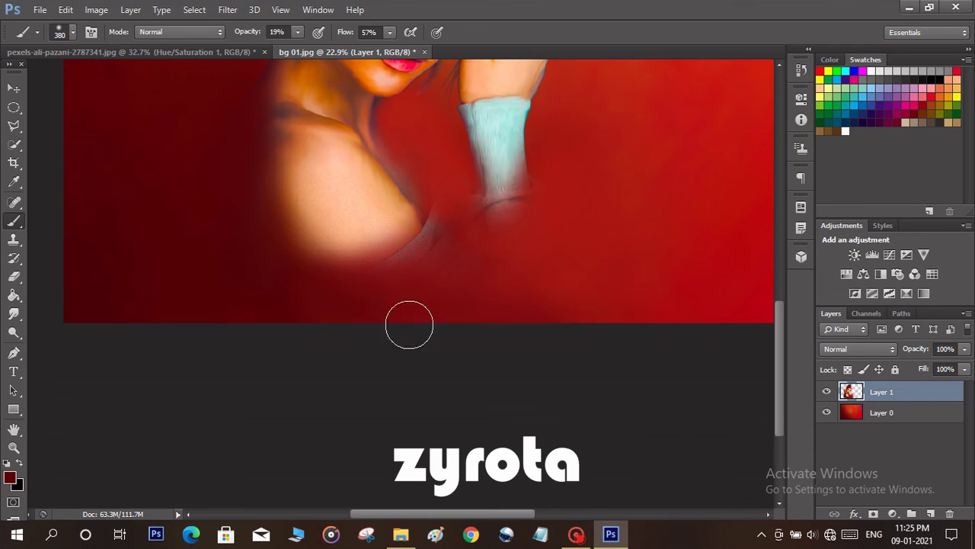
{"action": "left_click_drag", "start_coordinate": [339, 310], "coordinate": [487, 287]}
{"action": "mouse_move", "coordinate": [275, 142]}
{"action": "left_mouse_down"}
{"action": "mouse_move", "coordinate": [429, 253]}
{"action": "mouse_move", "coordinate": [252, 120]}
{"action": "left_mouse_up"}
{"action": "left_click_drag", "start_coordinate": [538, 213], "coordinate": [492, 411]}
{"action": "scroll", "coordinate": [503, 404], "scroll_direction": "down", "scroll_amount": 6}
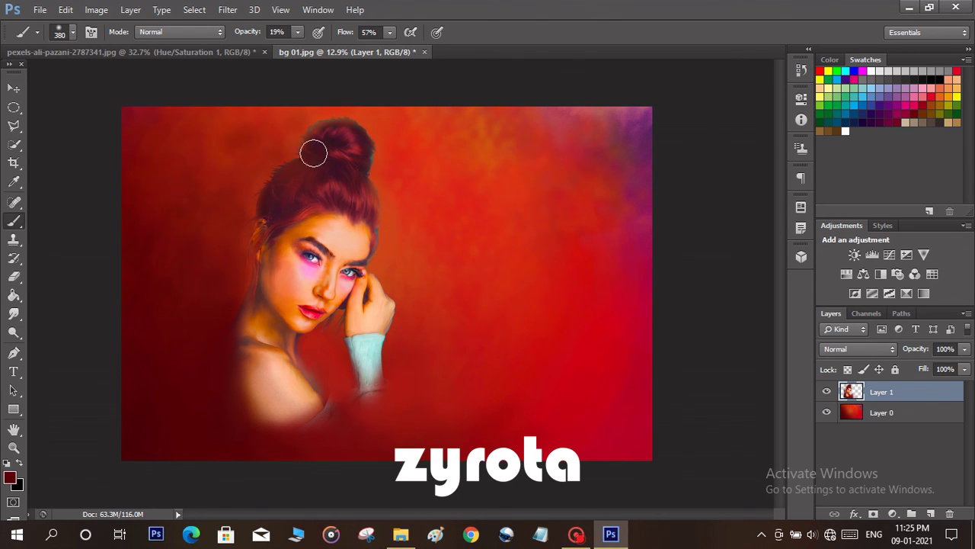
- Crop the canvas to an upright format around the woman and fit the image on screen
{"action": "key", "text": "v"}
{"action": "left_click", "coordinate": [15, 164]}
{"action": "left_click_drag", "start_coordinate": [653, 231], "coordinate": [556, 239]}
{"action": "left_click_drag", "start_coordinate": [223, 266], "coordinate": [246, 269]}
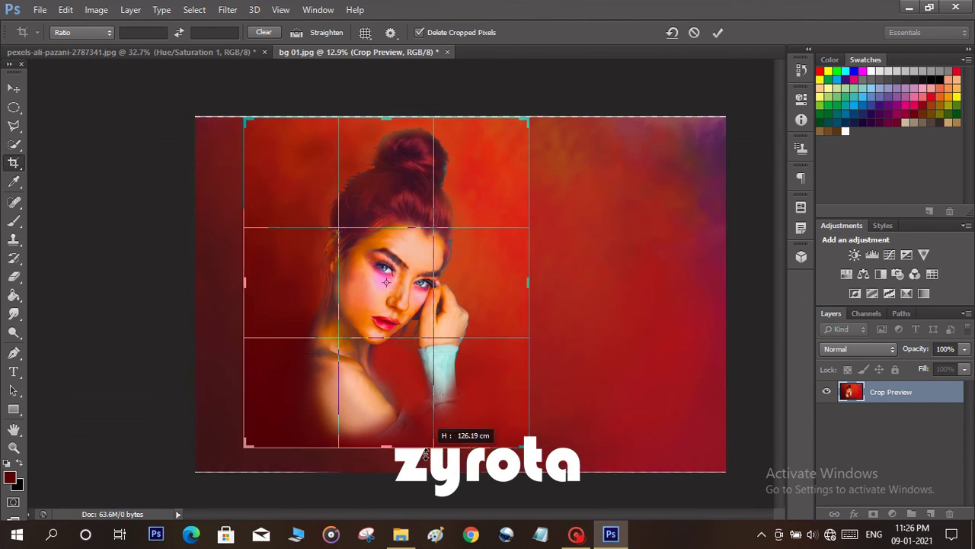
{"action": "left_click", "coordinate": [717, 32]}
{"action": "left_click", "coordinate": [280, 10]}
{"action": "left_click", "coordinate": [295, 141]}
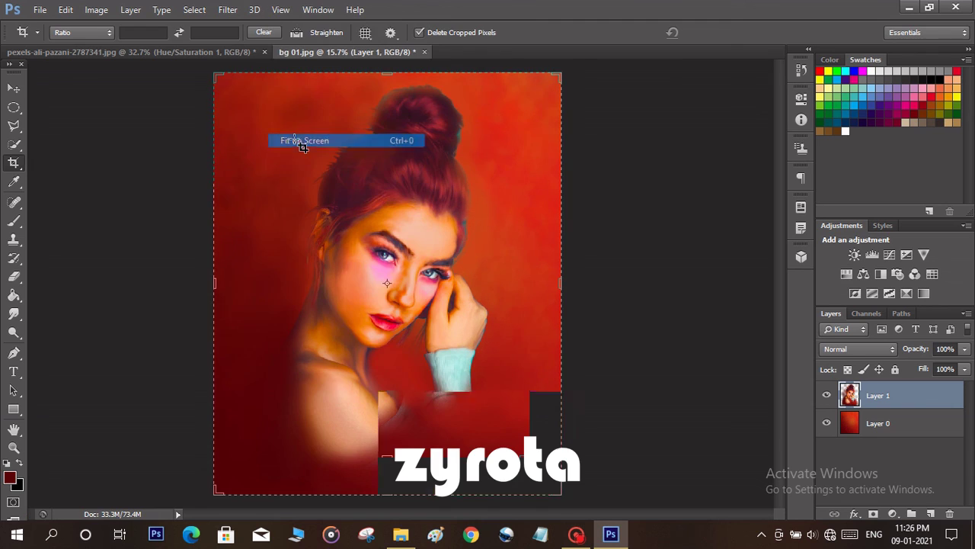
- Save the cropped artwork with Save As
{"action": "left_click", "coordinate": [13, 89]}
{"action": "left_click", "coordinate": [39, 10]}
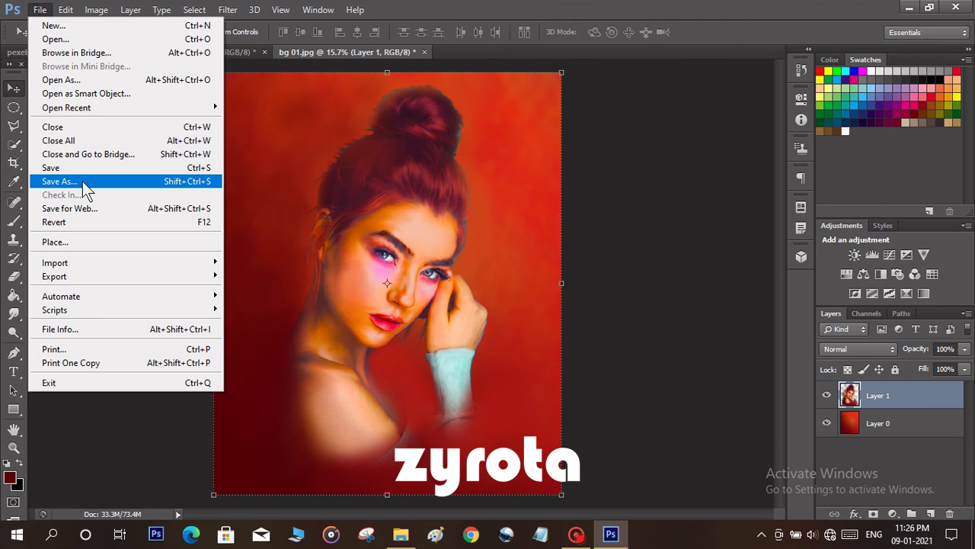